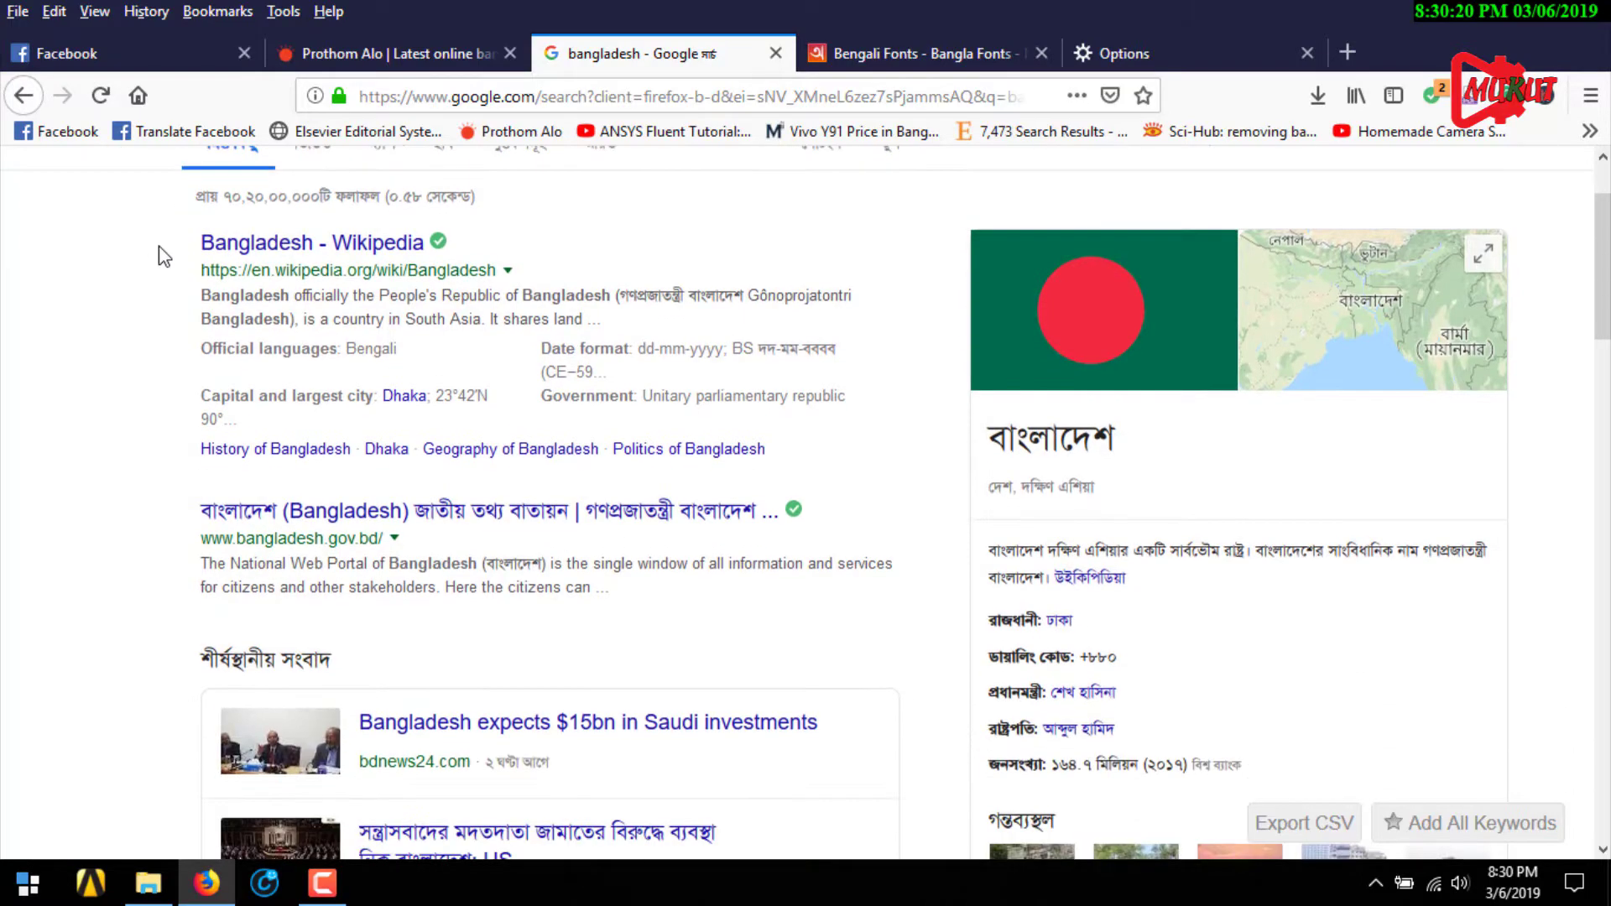
Step: Back up all Firefox bookmarks to the Desktop as the JSON file bookmarks-2019-03-06 and close the bookmarks library
scroll(159, 245, up, 3)
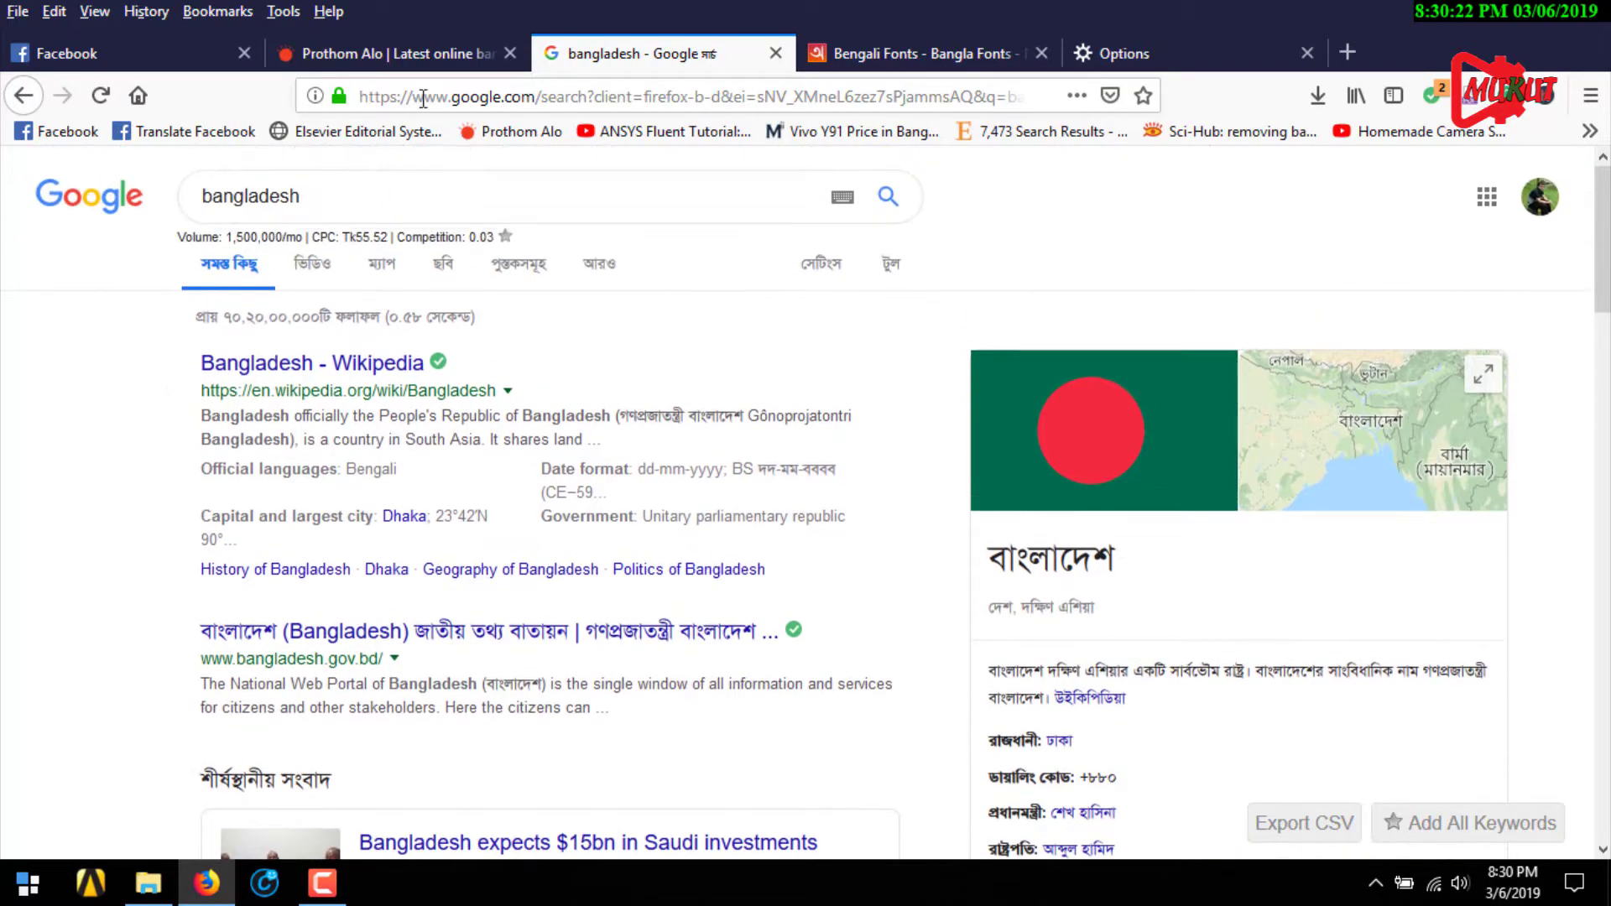
click(220, 12)
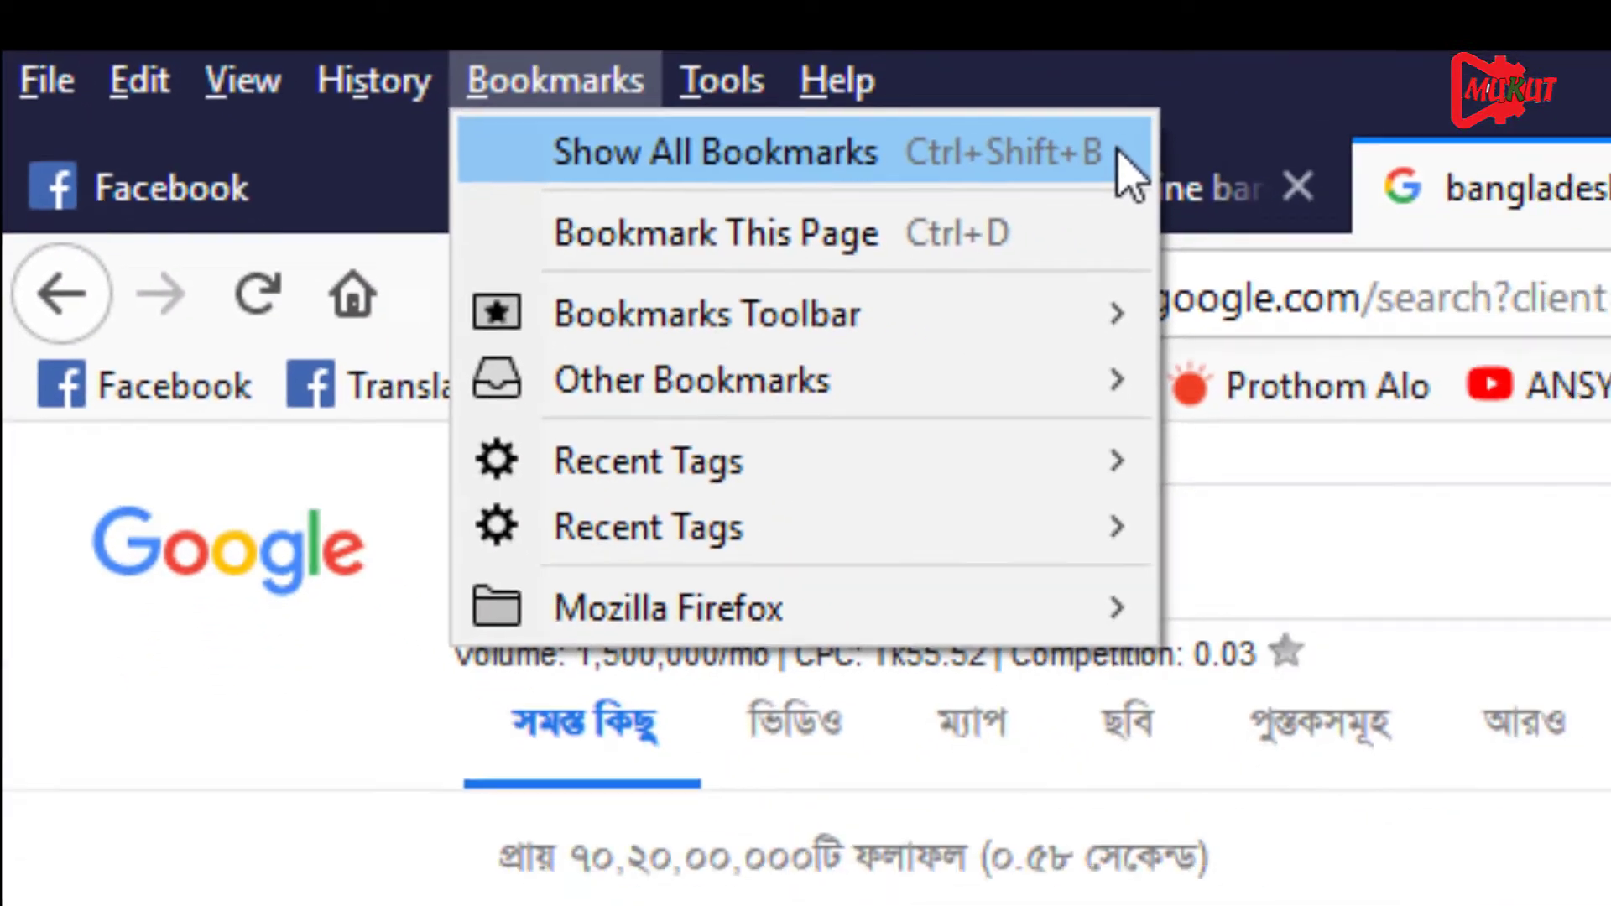
click(1125, 159)
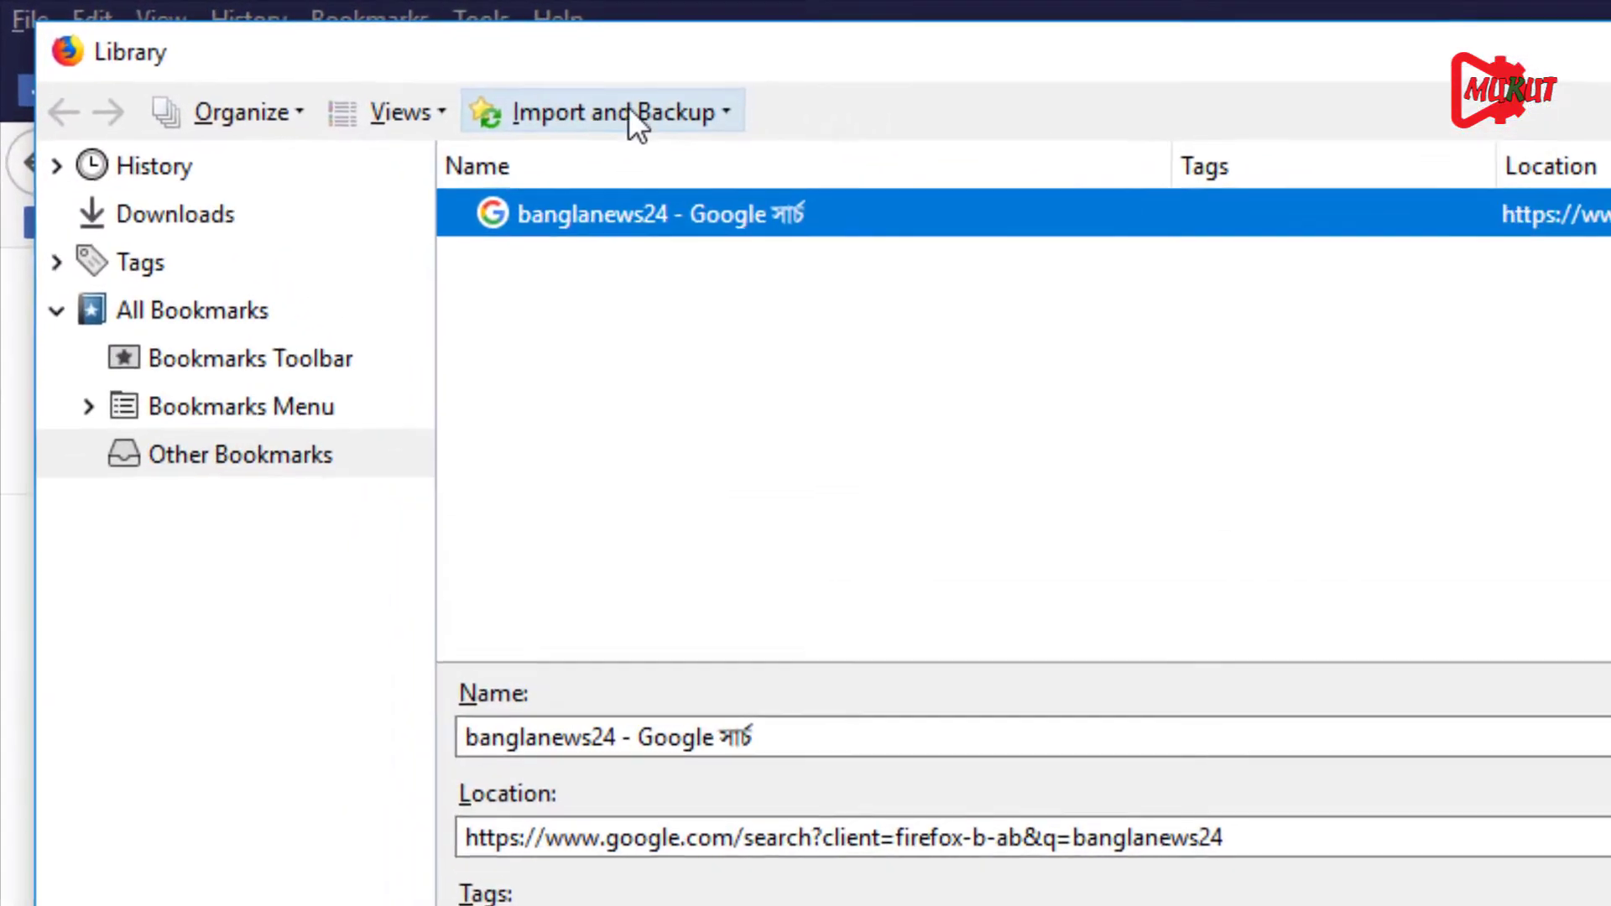
click(659, 113)
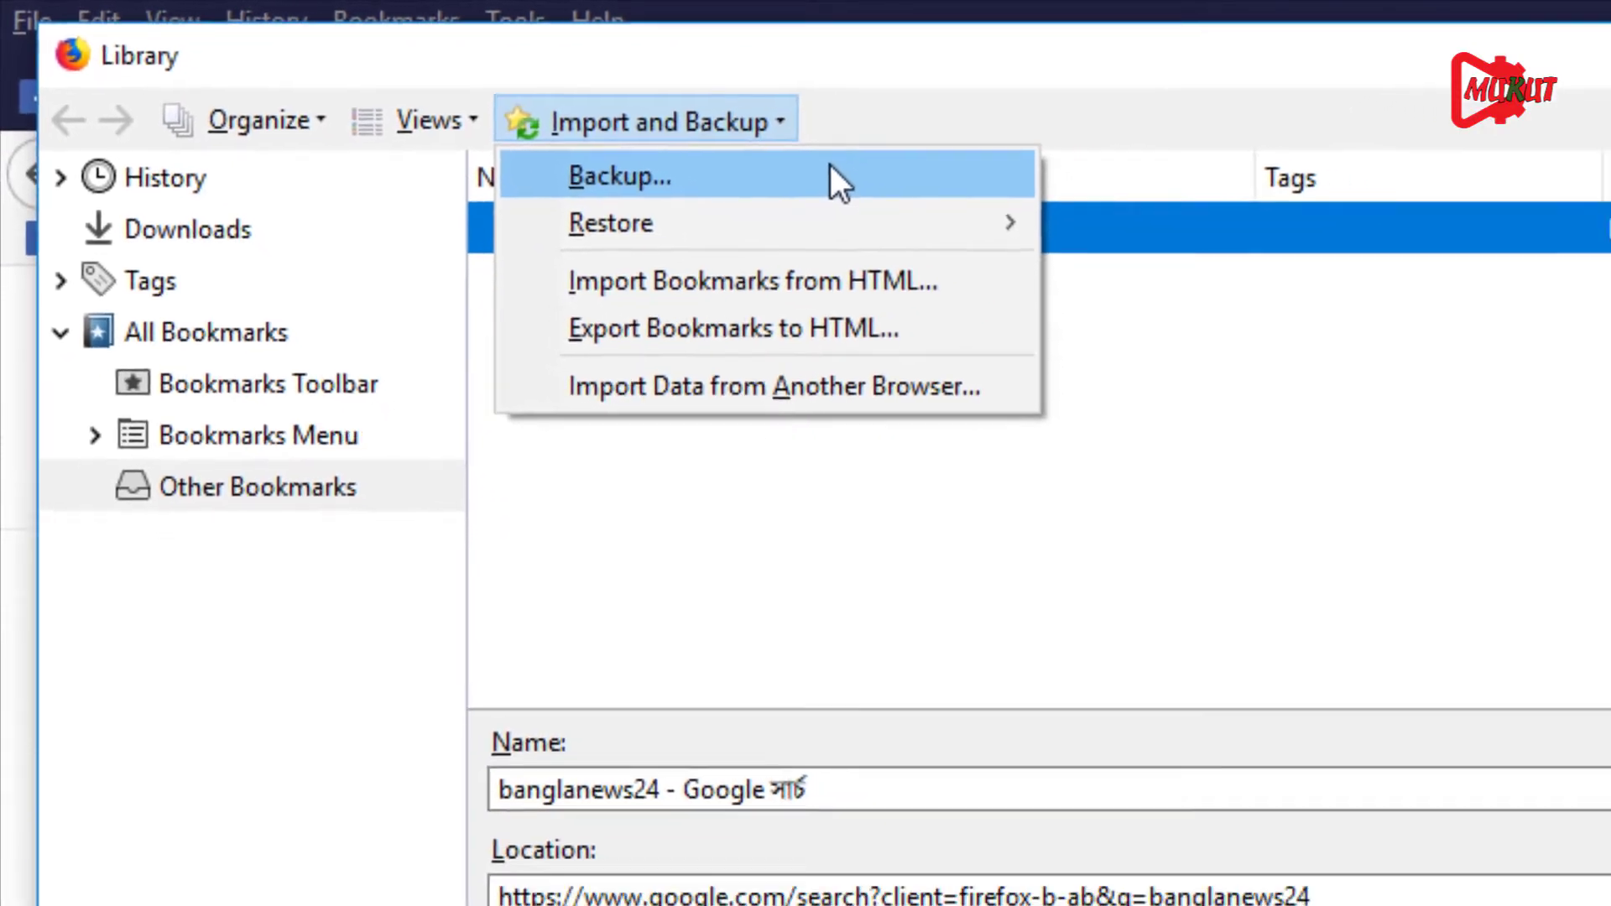
click(831, 170)
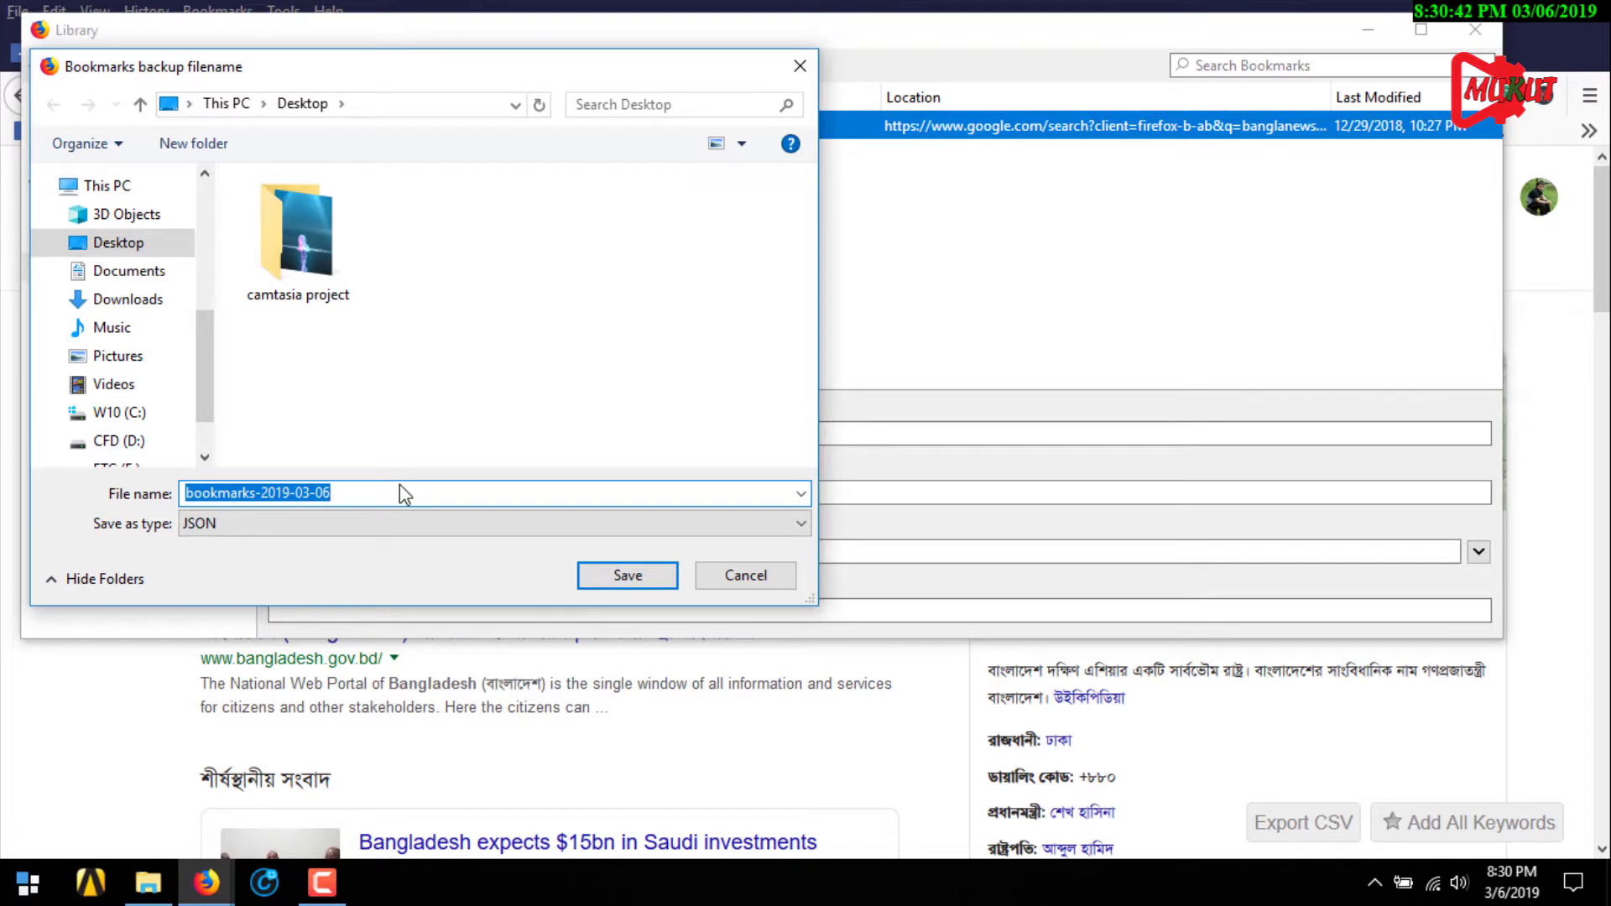
click(635, 578)
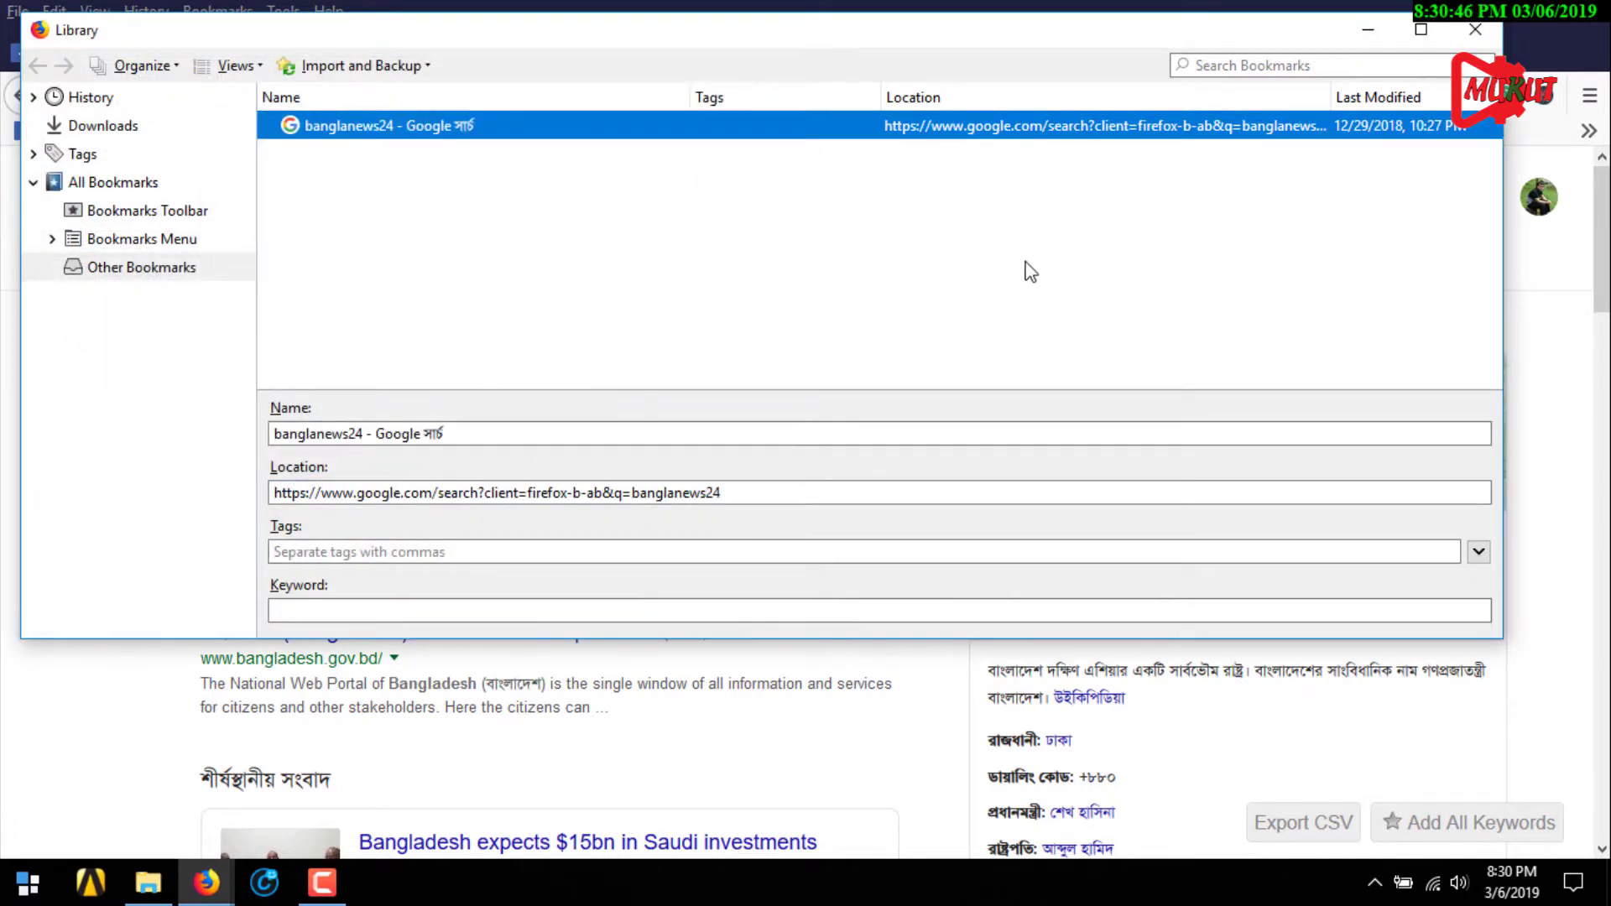
click(1479, 24)
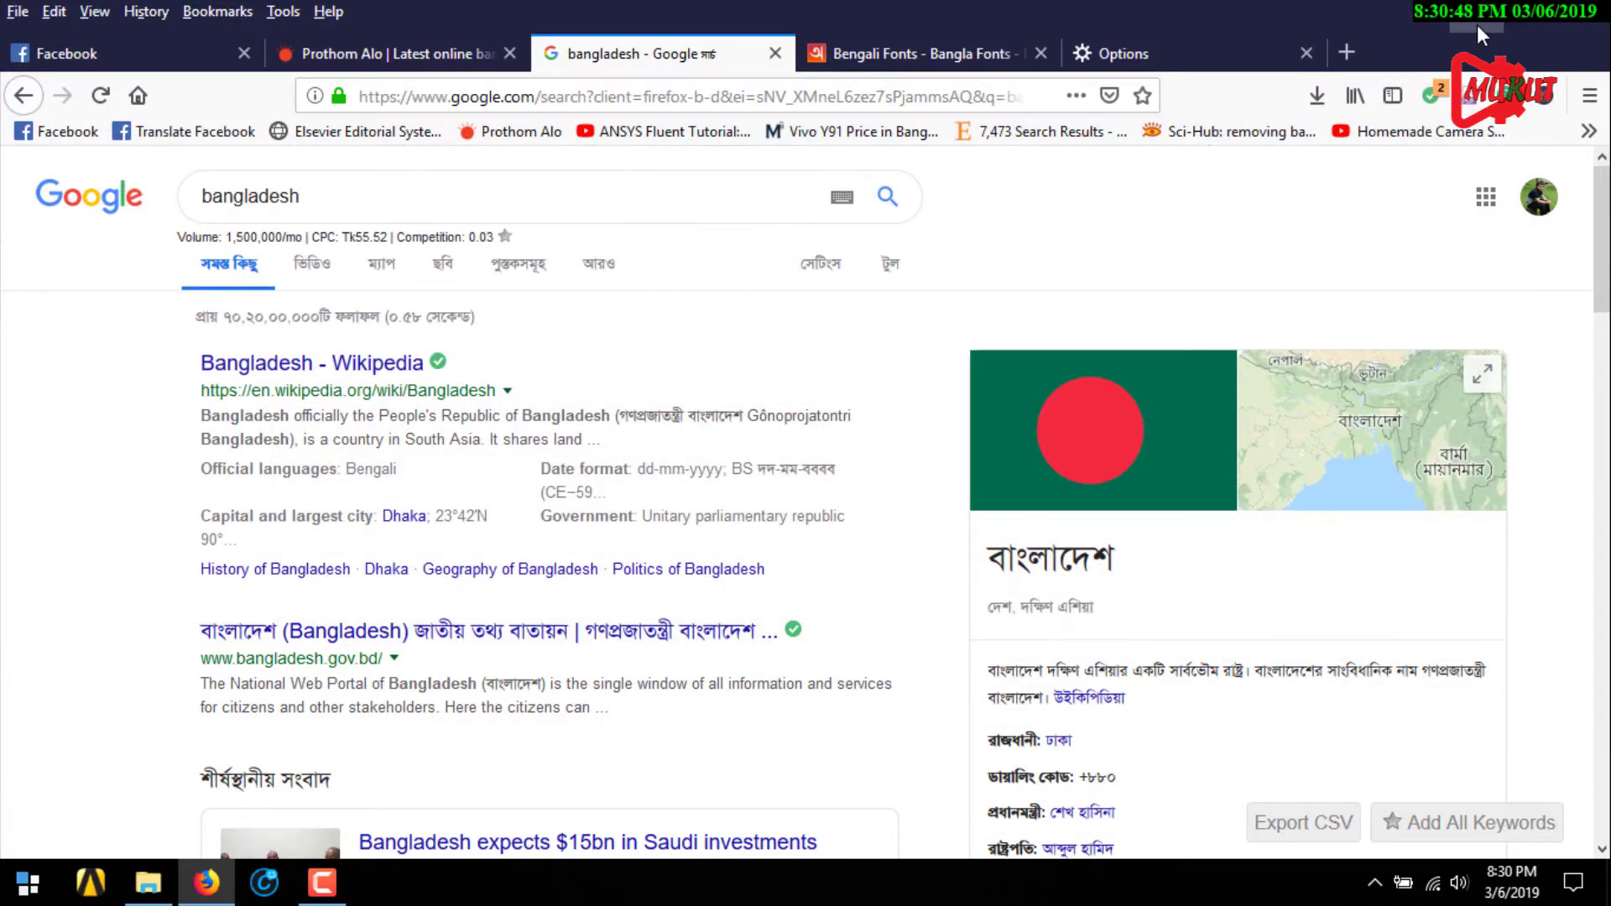
Step: Check the desktop for the saved bookmarks backup file and return to Firefox
key(alt+Tab)
key(super+d)
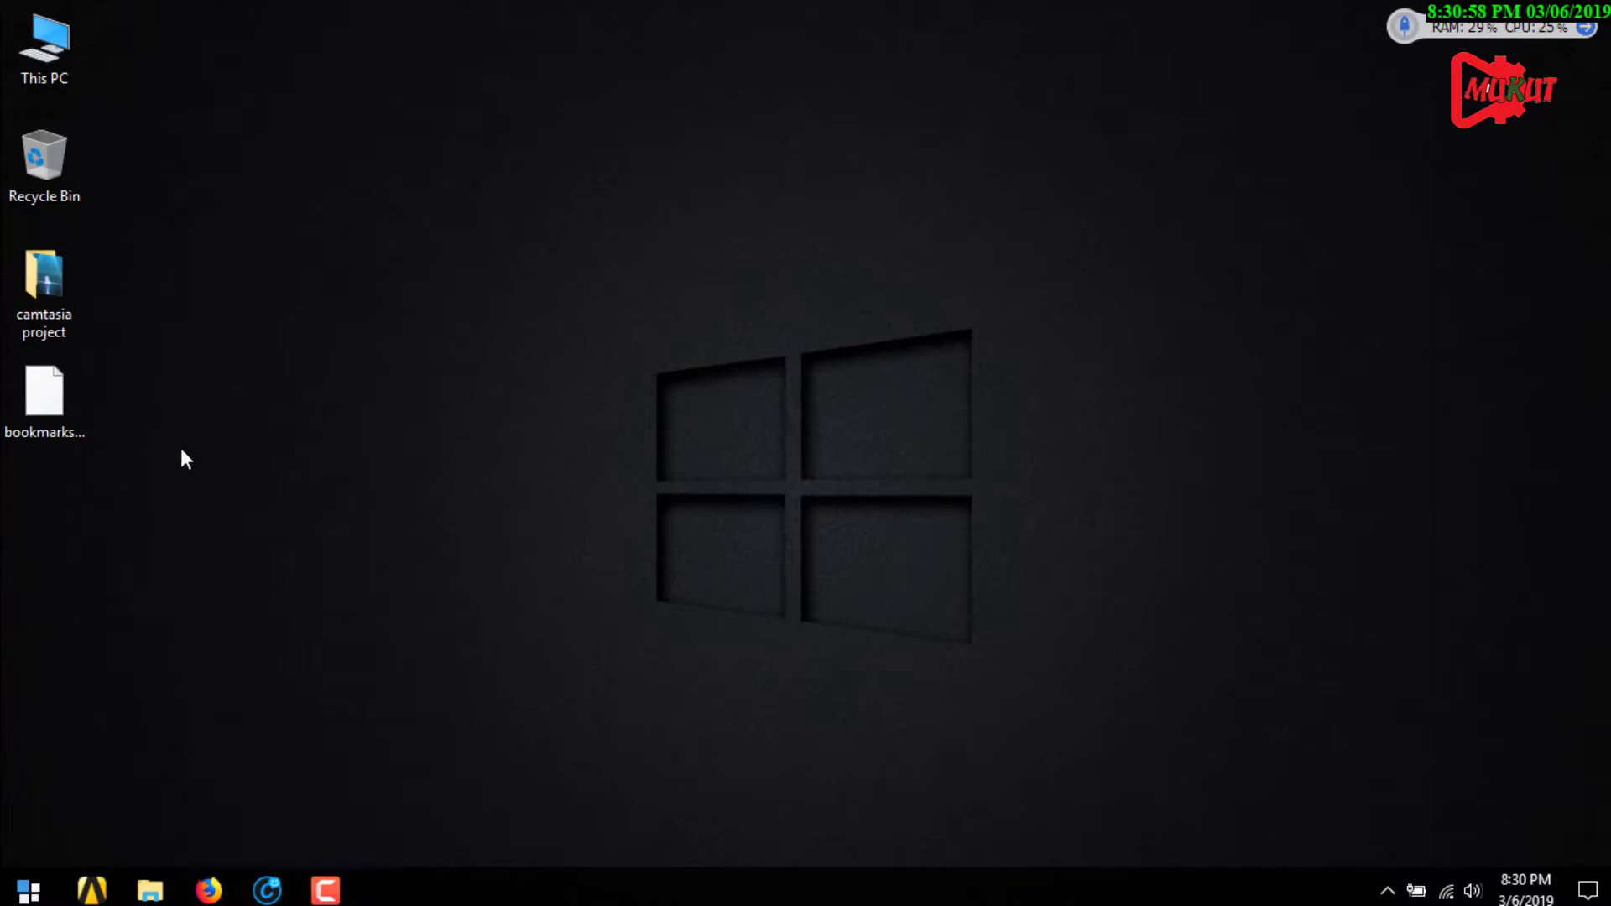
click(216, 895)
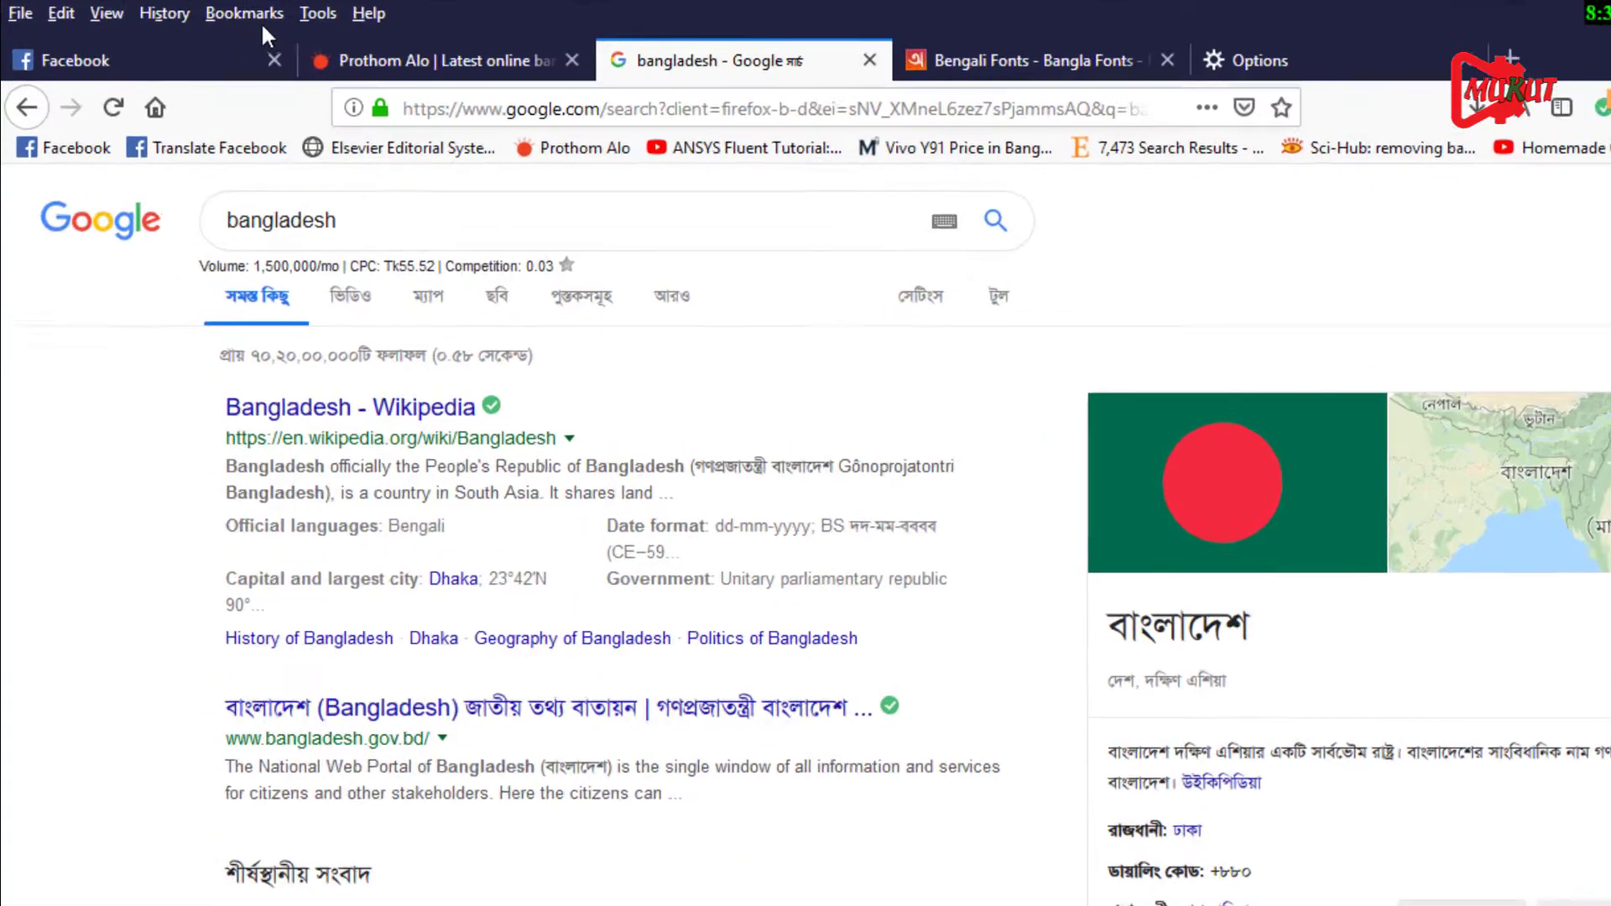
Step: Restore the bookmarks from bookmarks-2019-03-06.json on the Desktop, agree to replace the current ones, and close the library
click(220, 13)
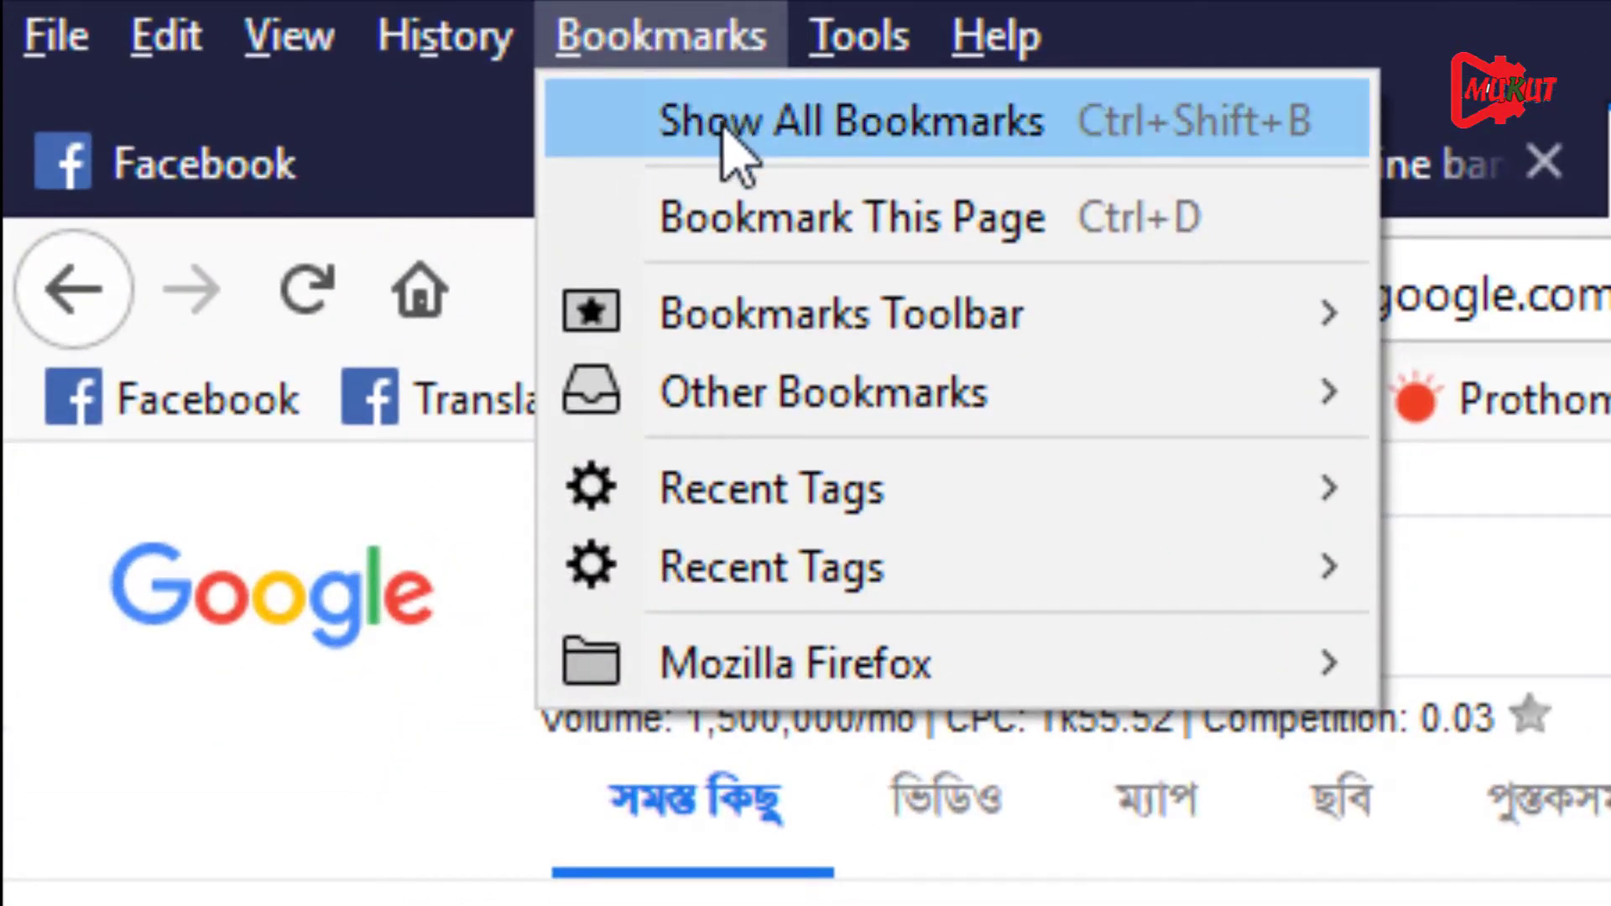
click(723, 124)
click(1015, 216)
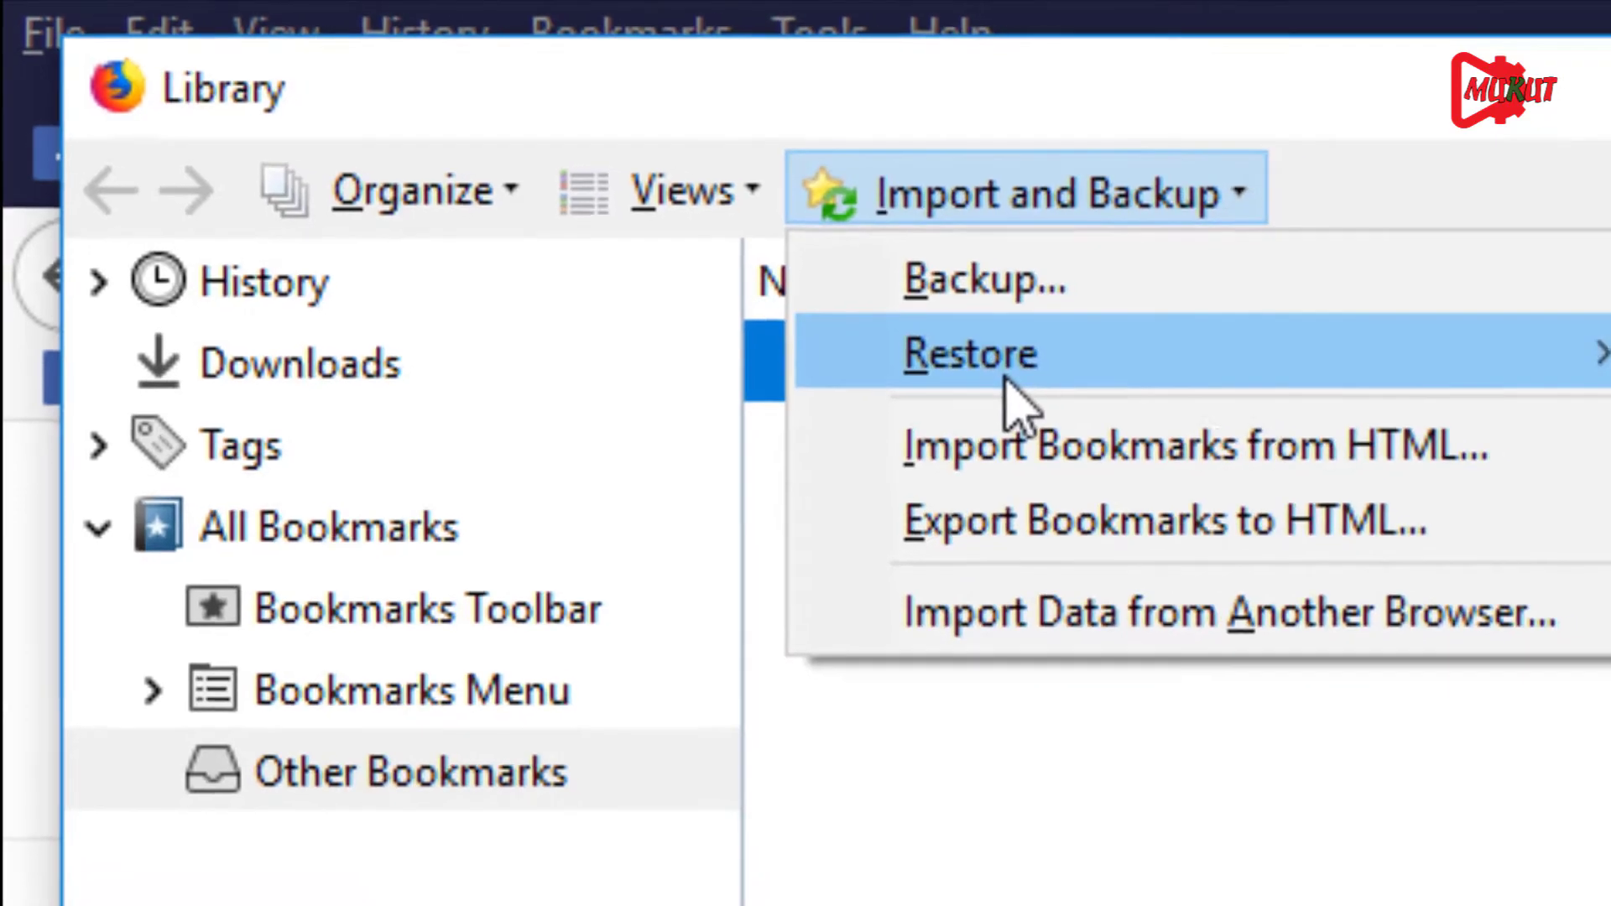
click(1045, 387)
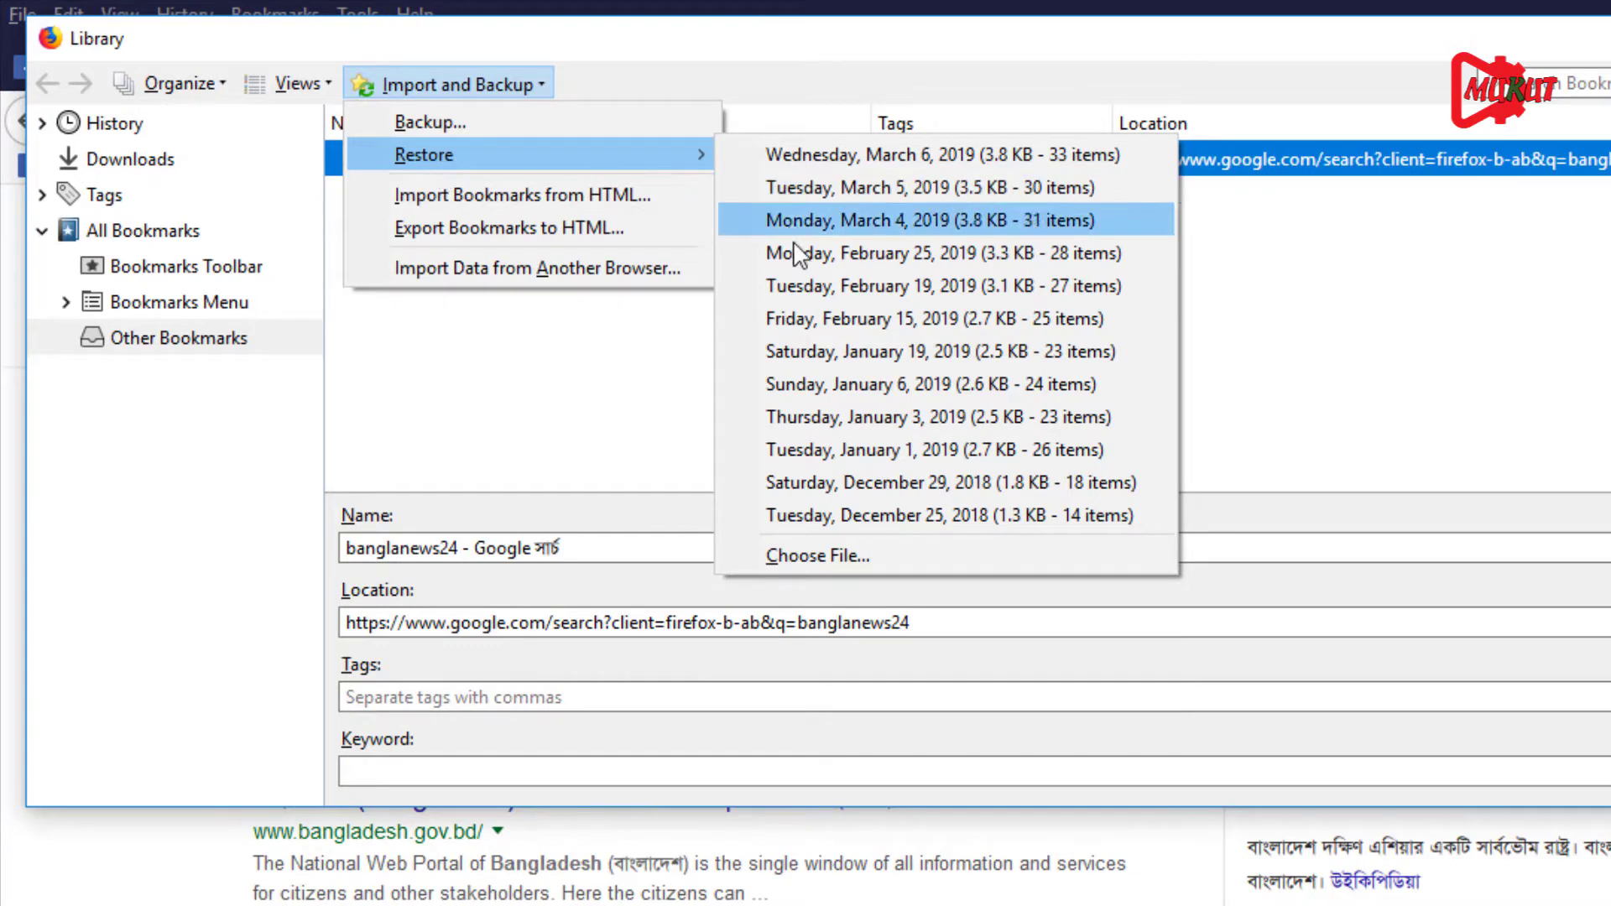
click(856, 554)
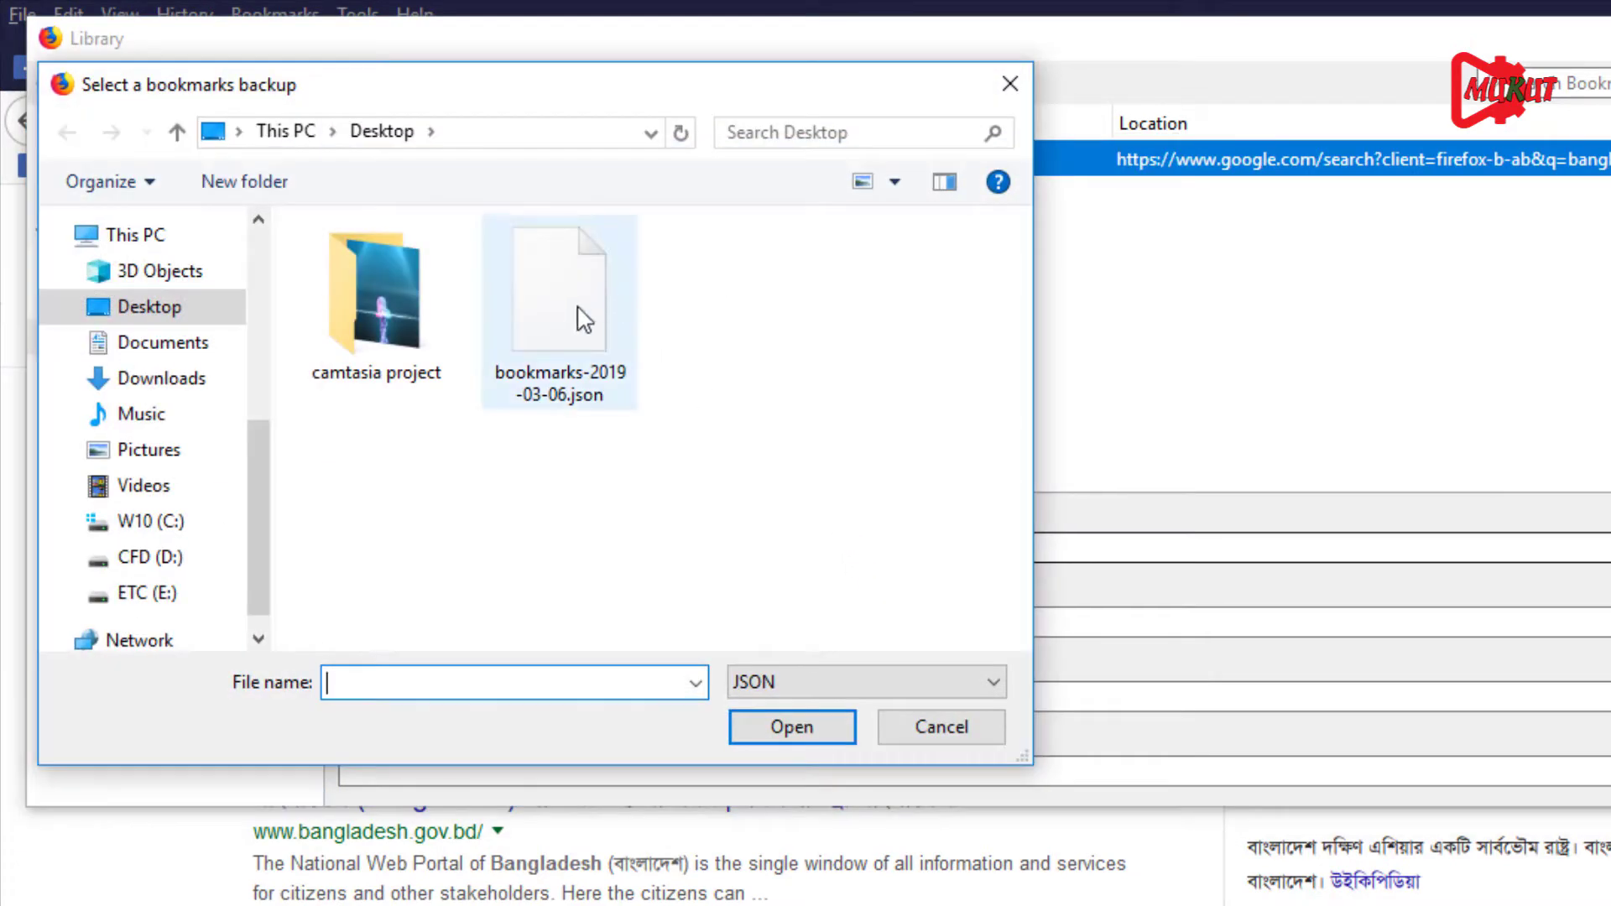
click(585, 321)
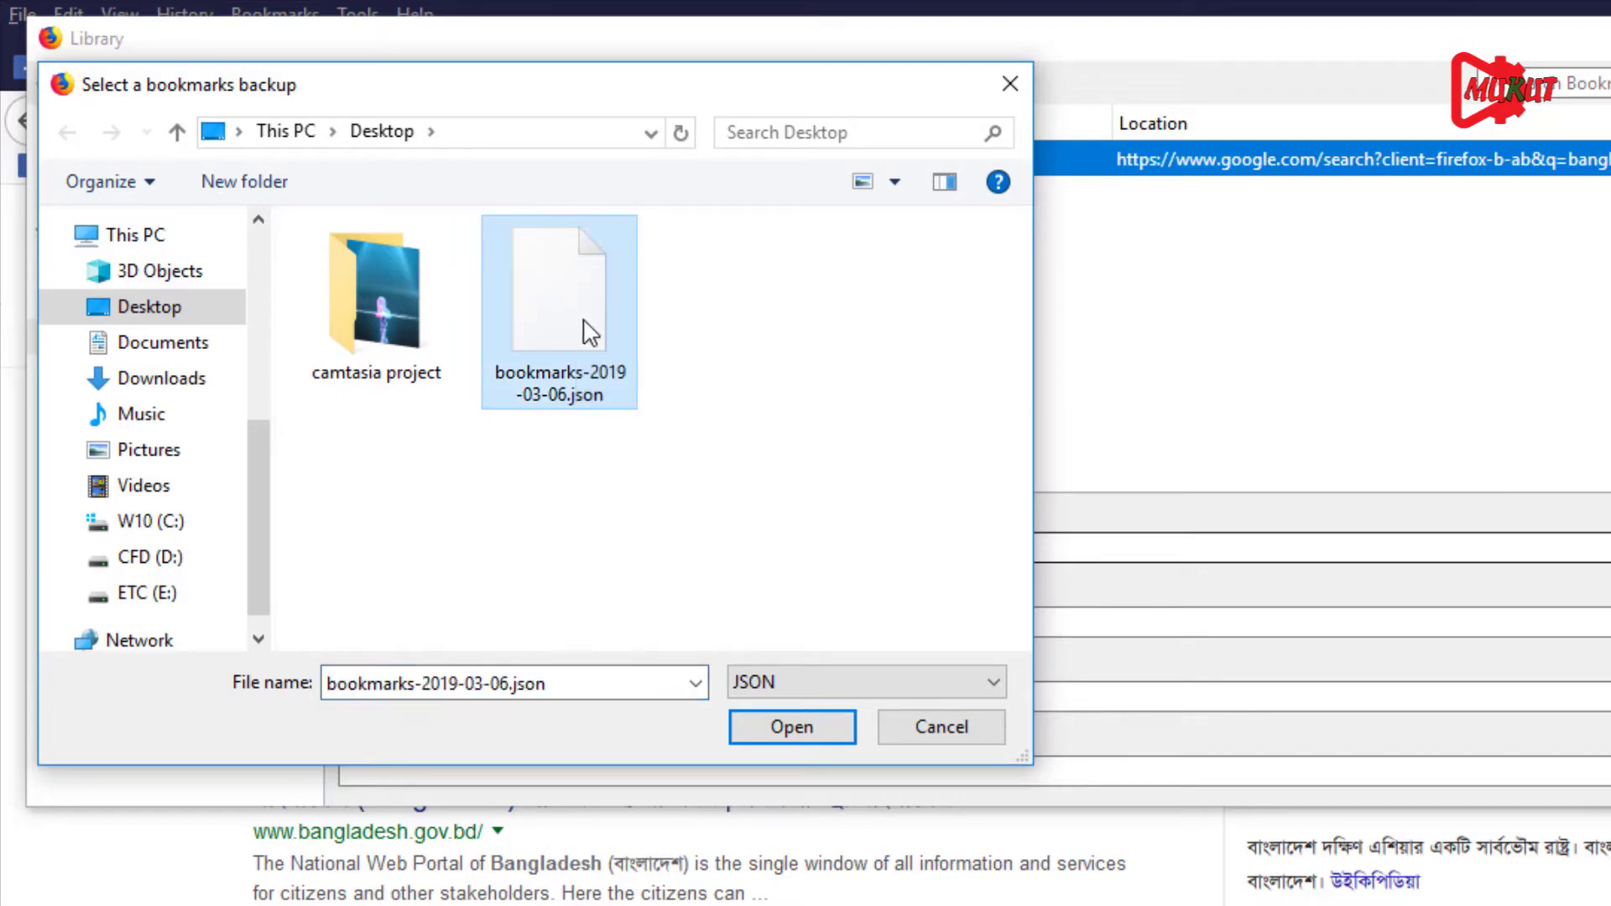
click(793, 729)
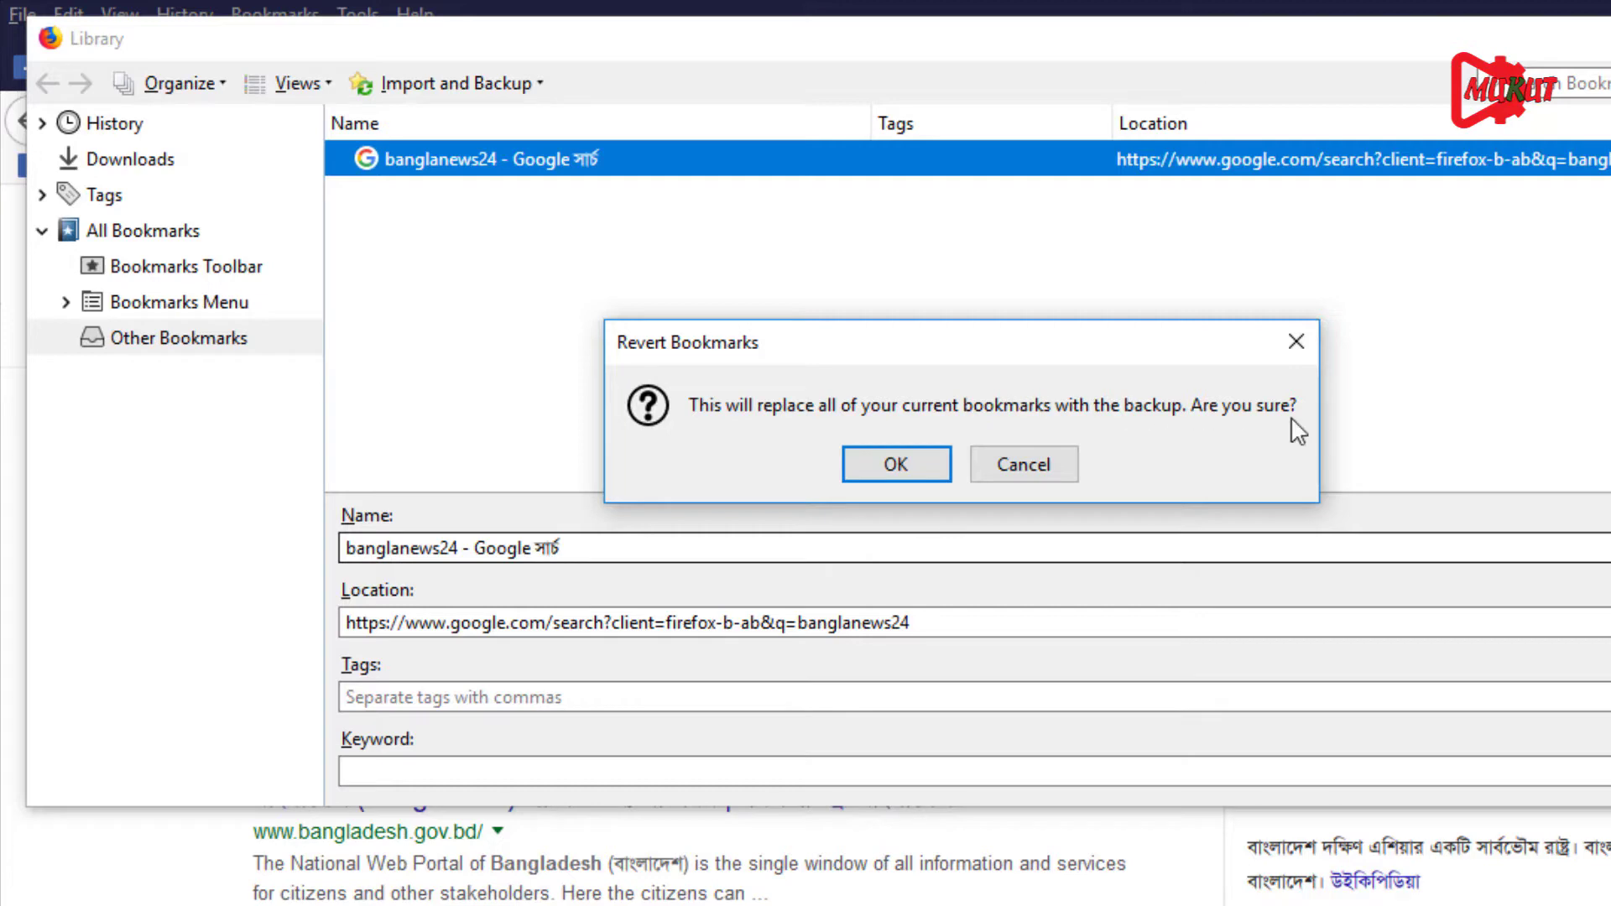
click(922, 471)
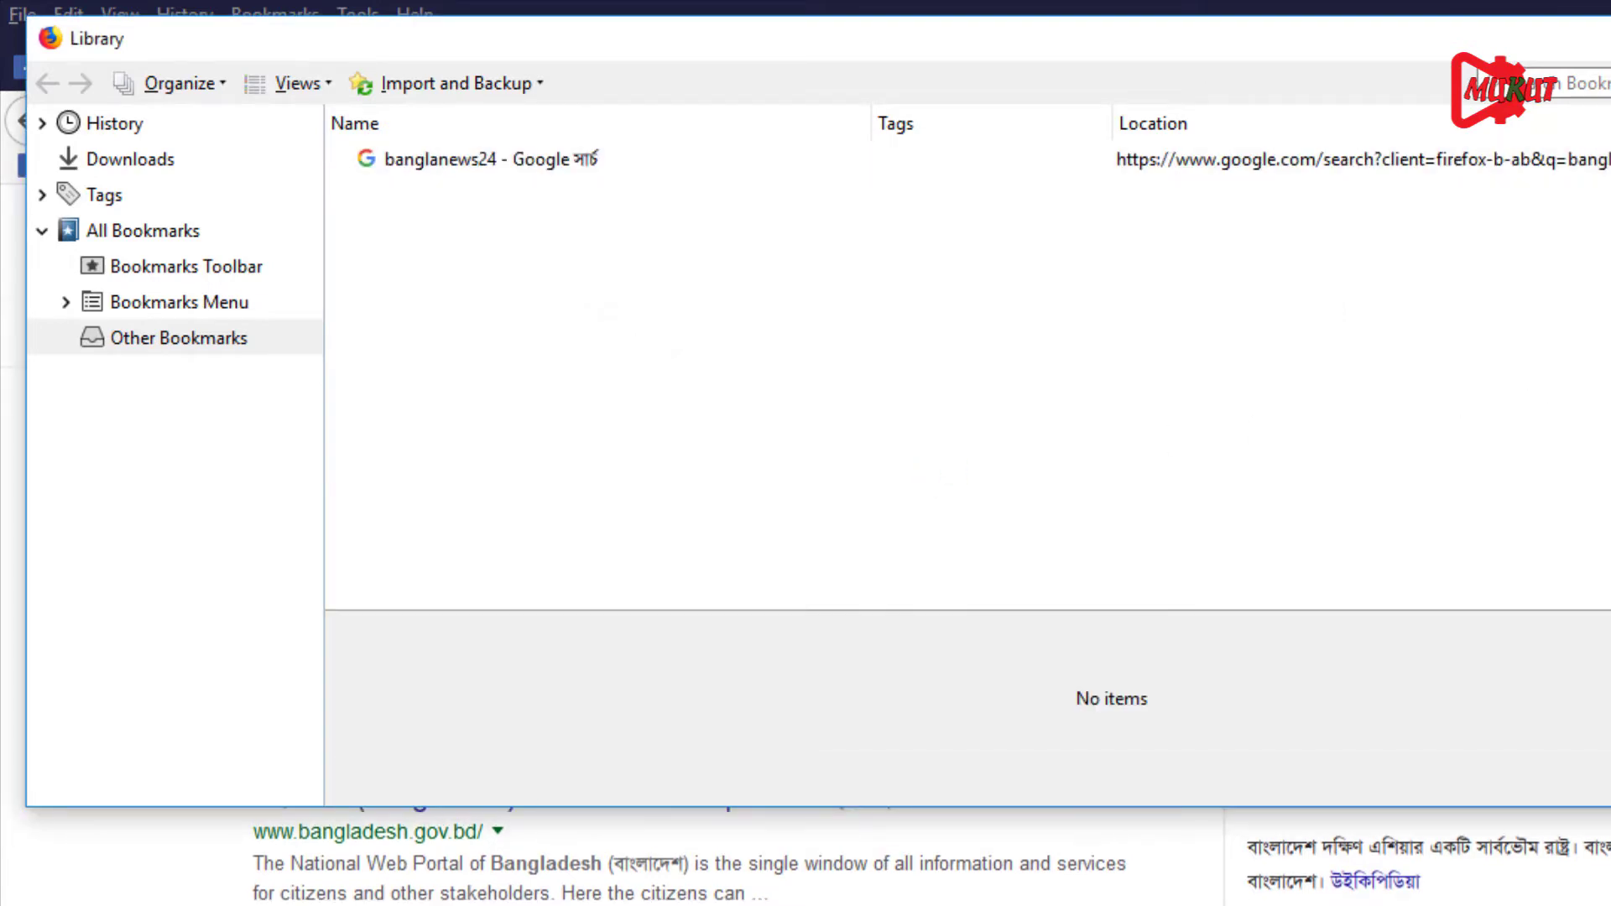
key(alt+F4)
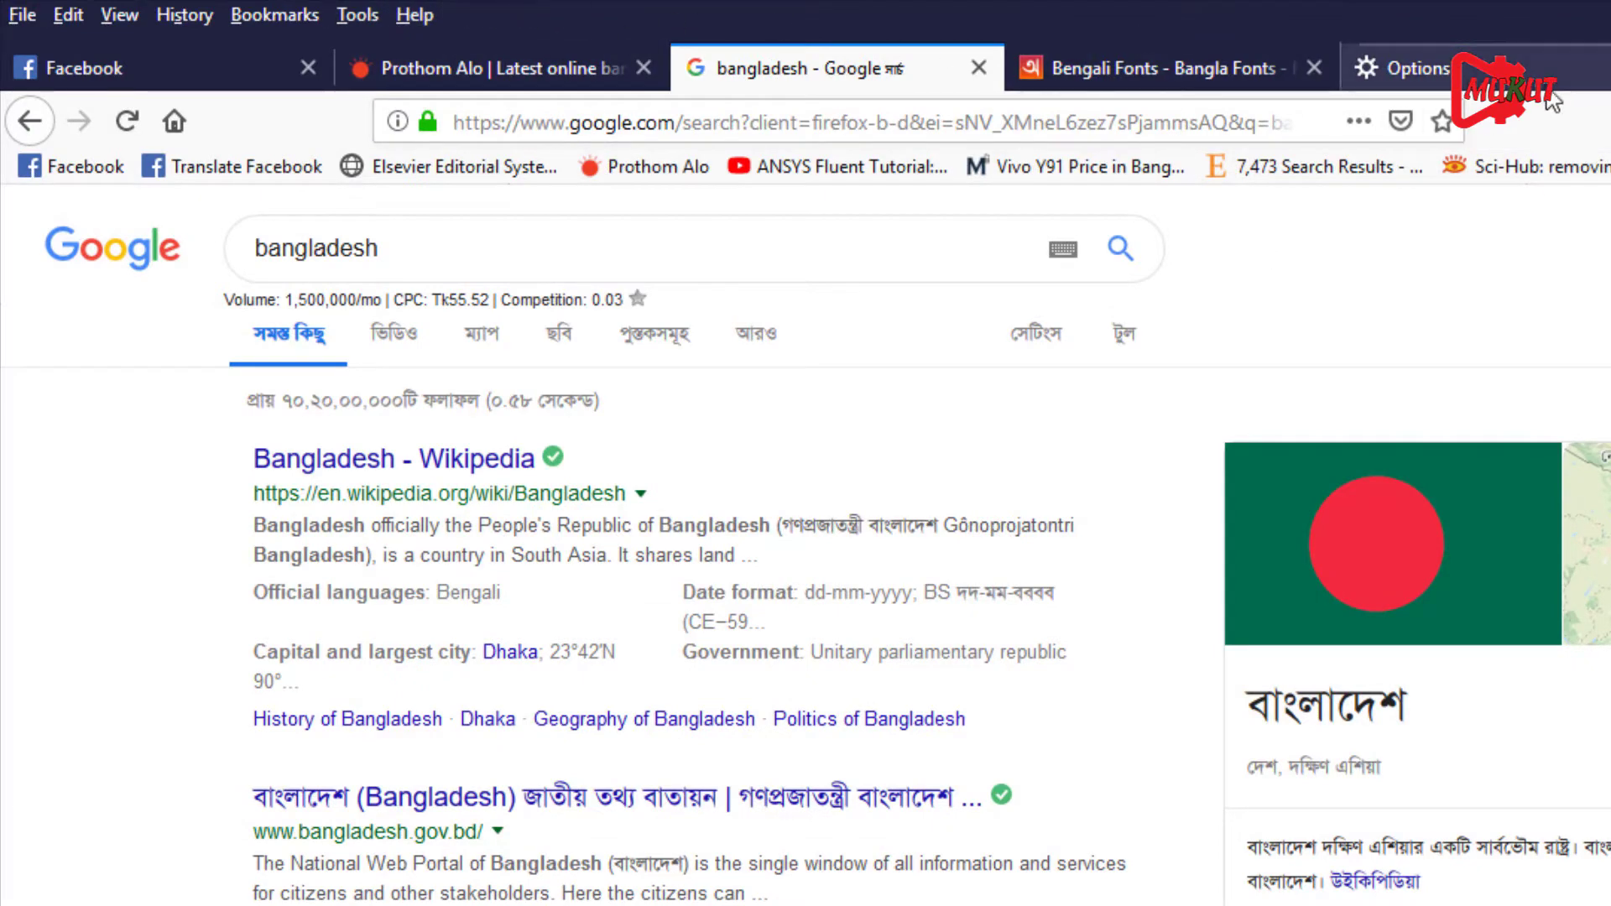
Step: Search Google for mozbackup in a new tab and open the mozbackup.jasnapaka.com site
click(1402, 68)
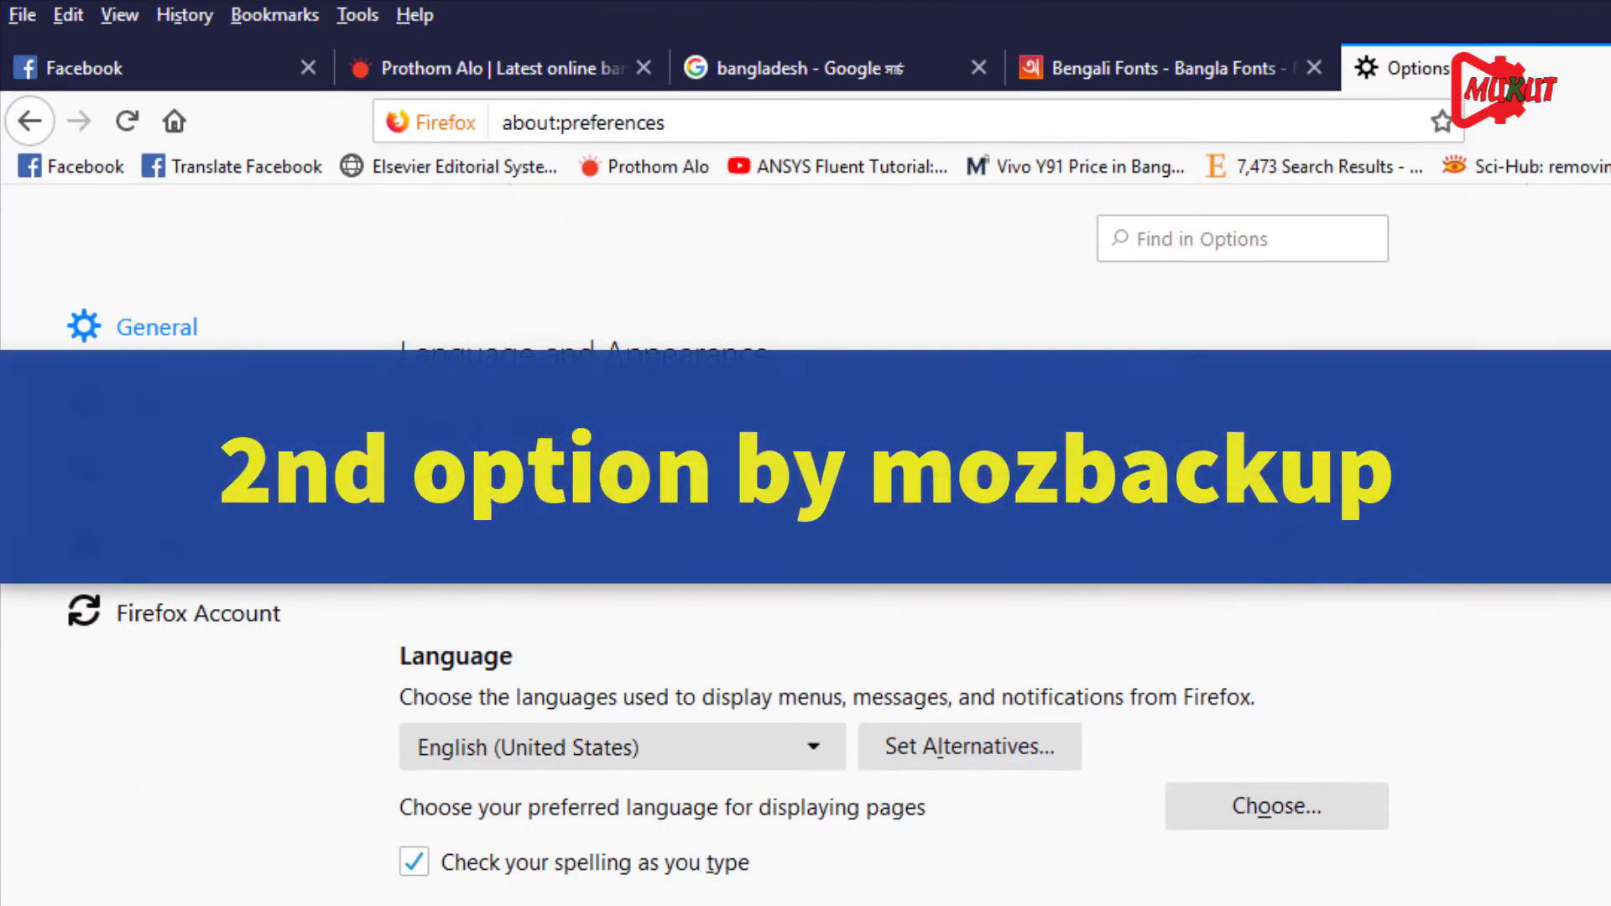
key(ctrl+t)
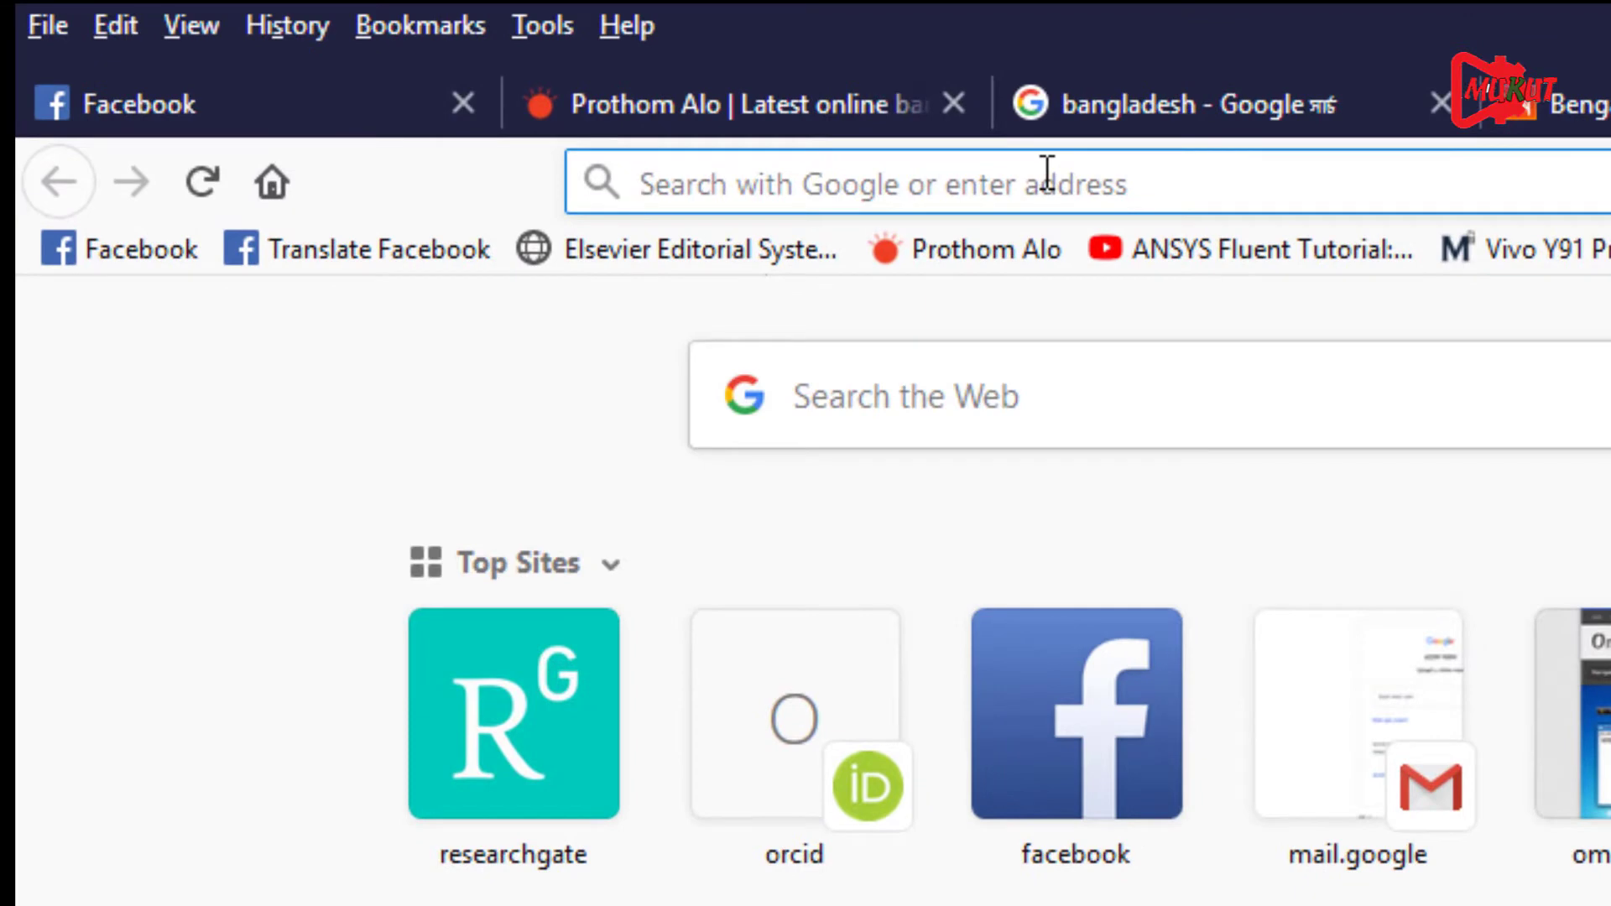
text(moz)
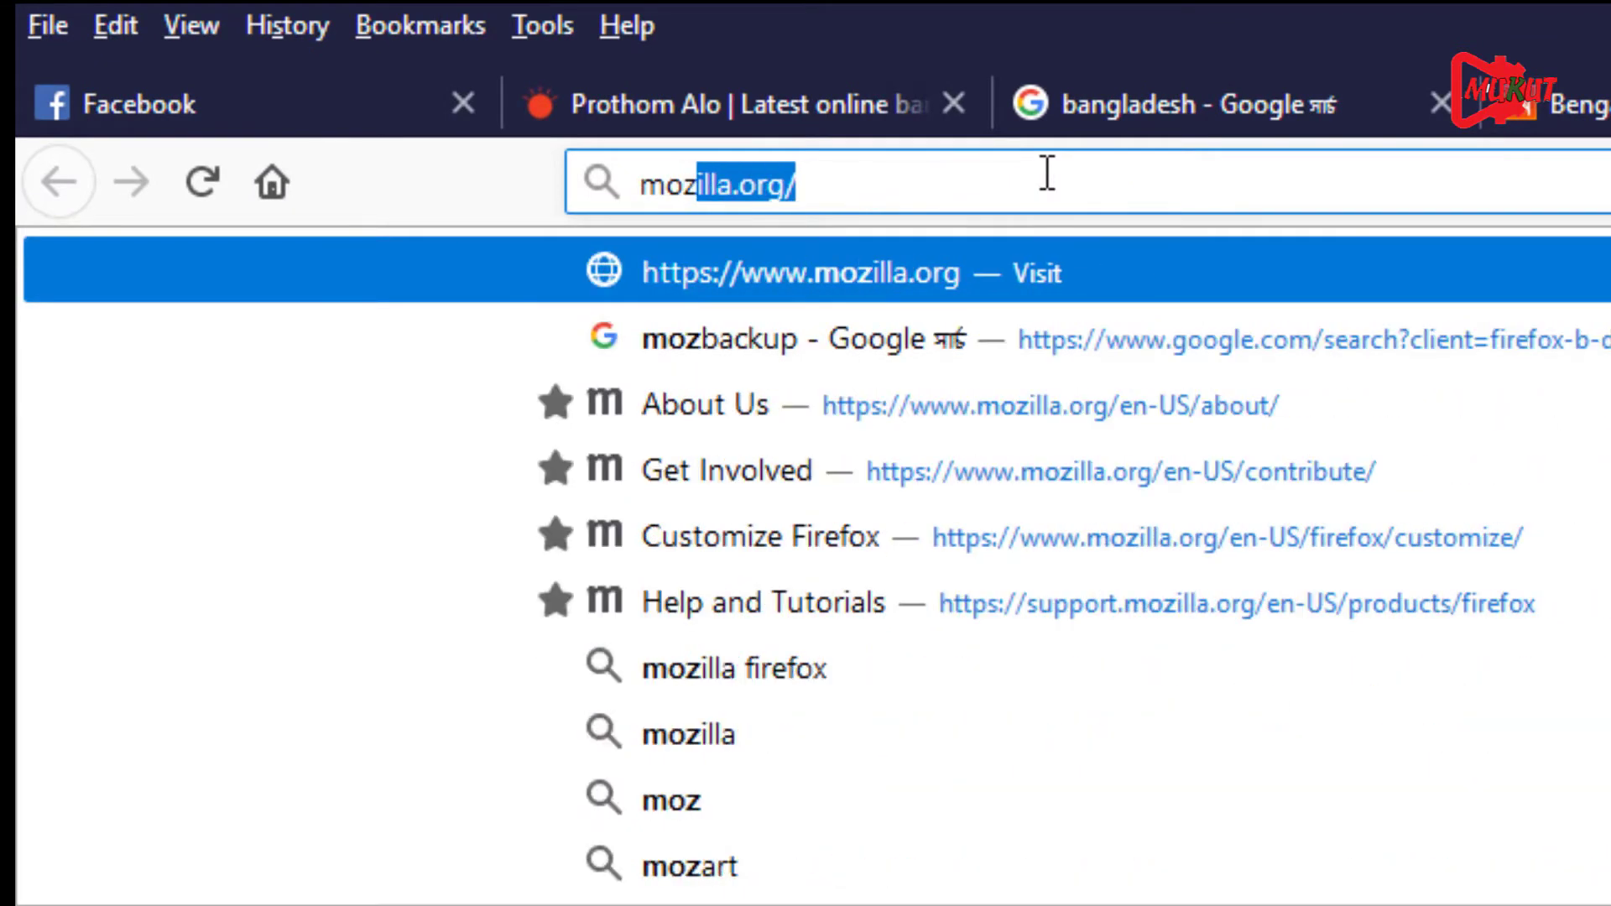
text(bac)
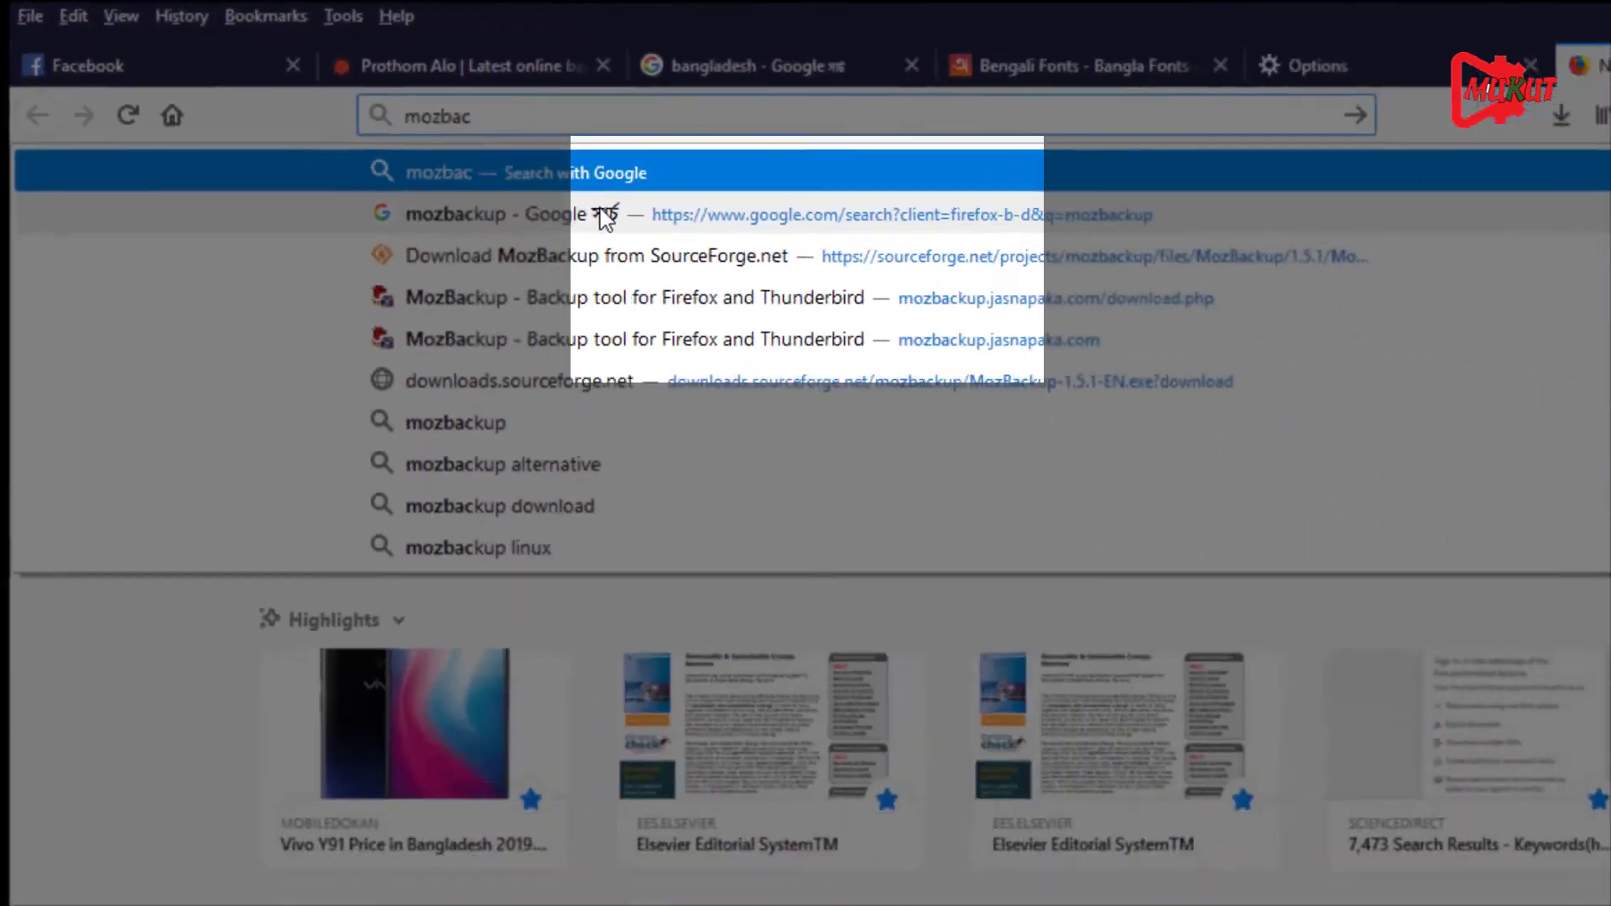
click(998, 337)
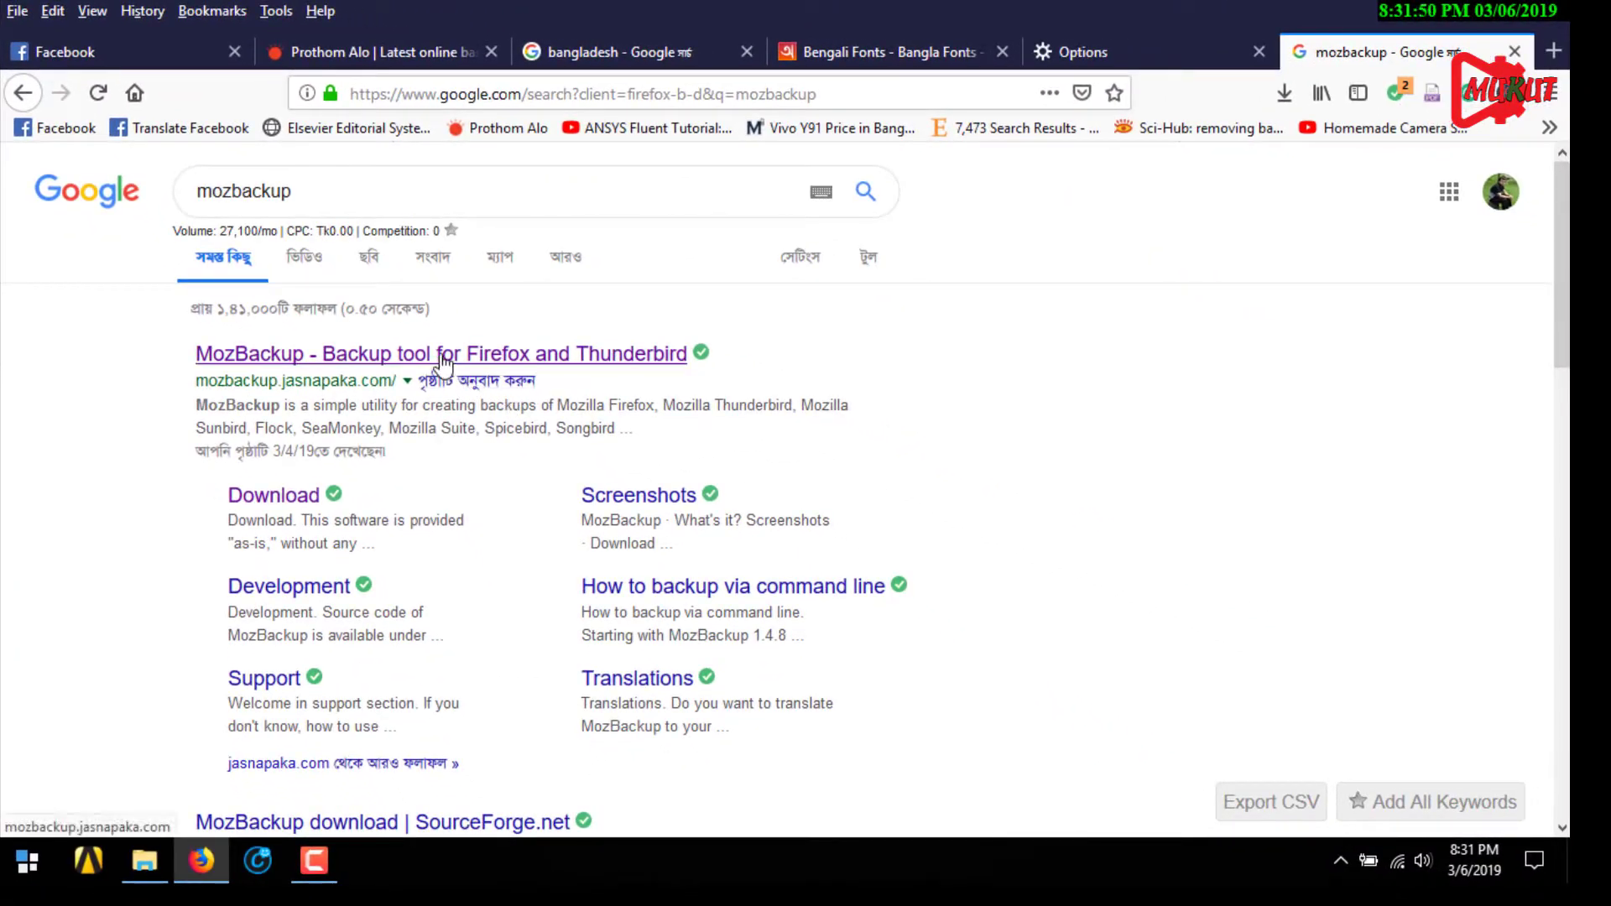
click(444, 361)
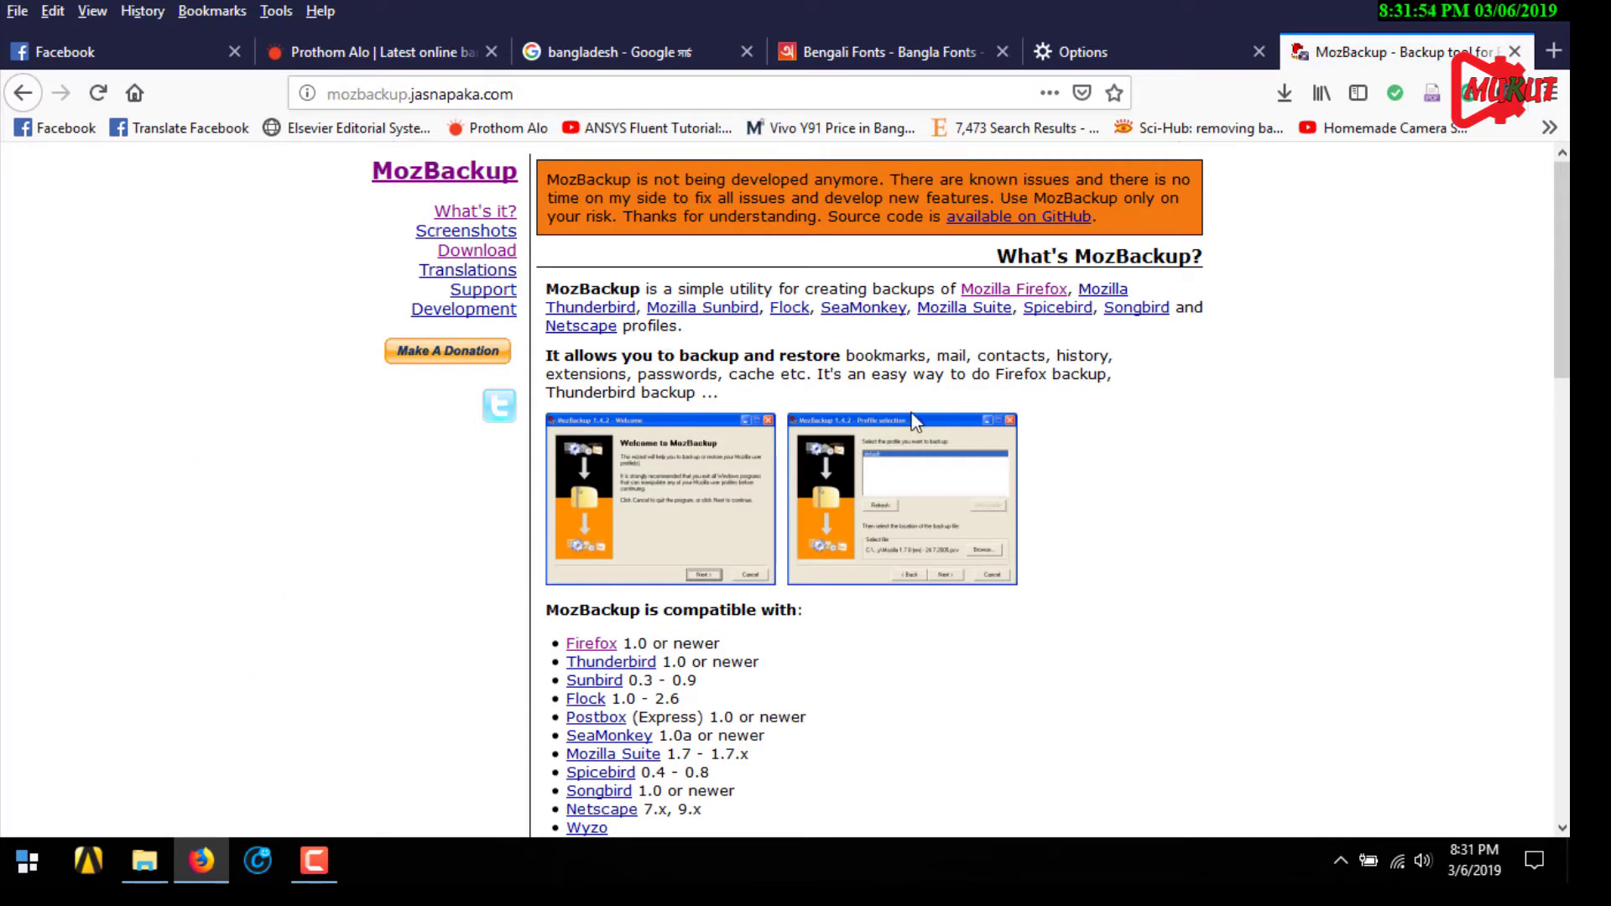
Step: Open the MozBackup download page, try the SourceForge install program link, and return to the download page
scroll(930, 319, down, 5)
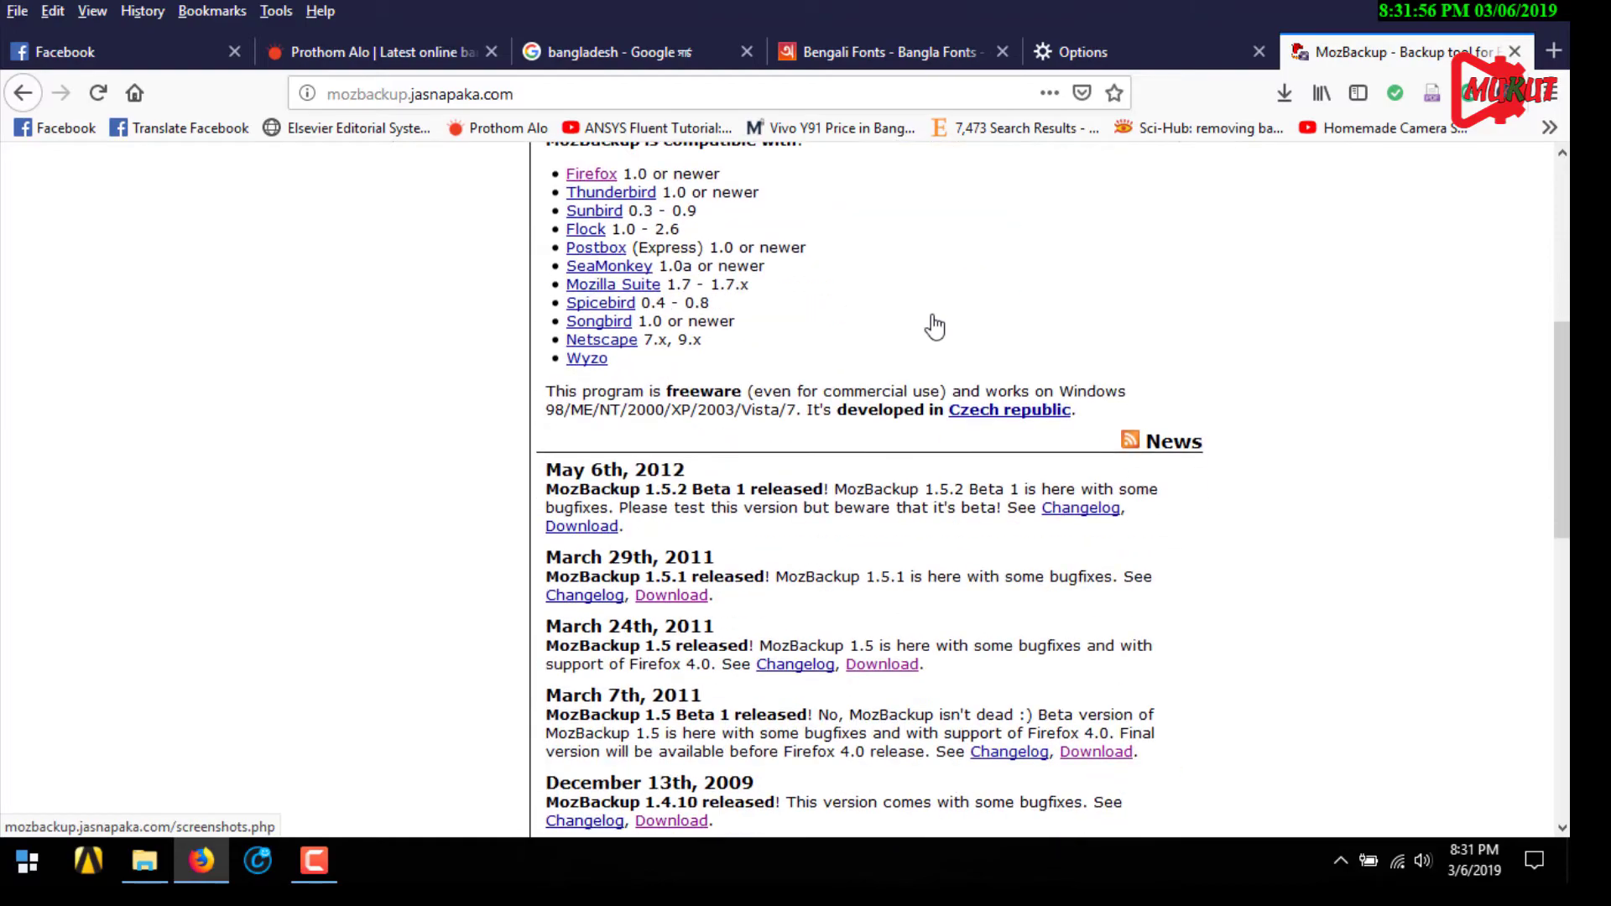
scroll(938, 324, up, 5)
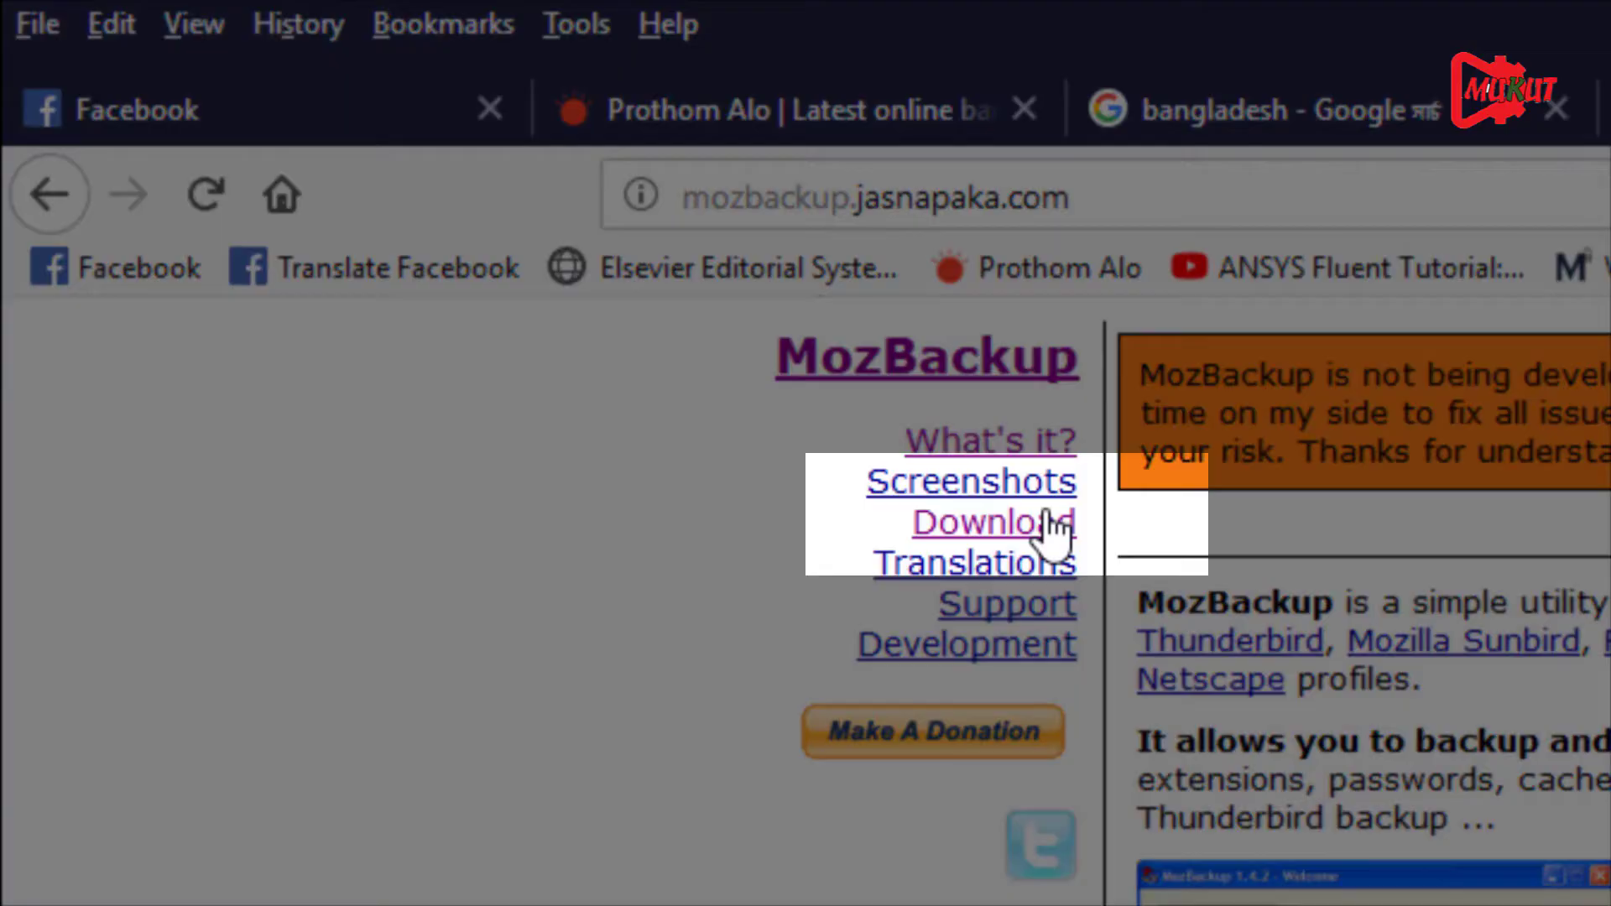
click(497, 251)
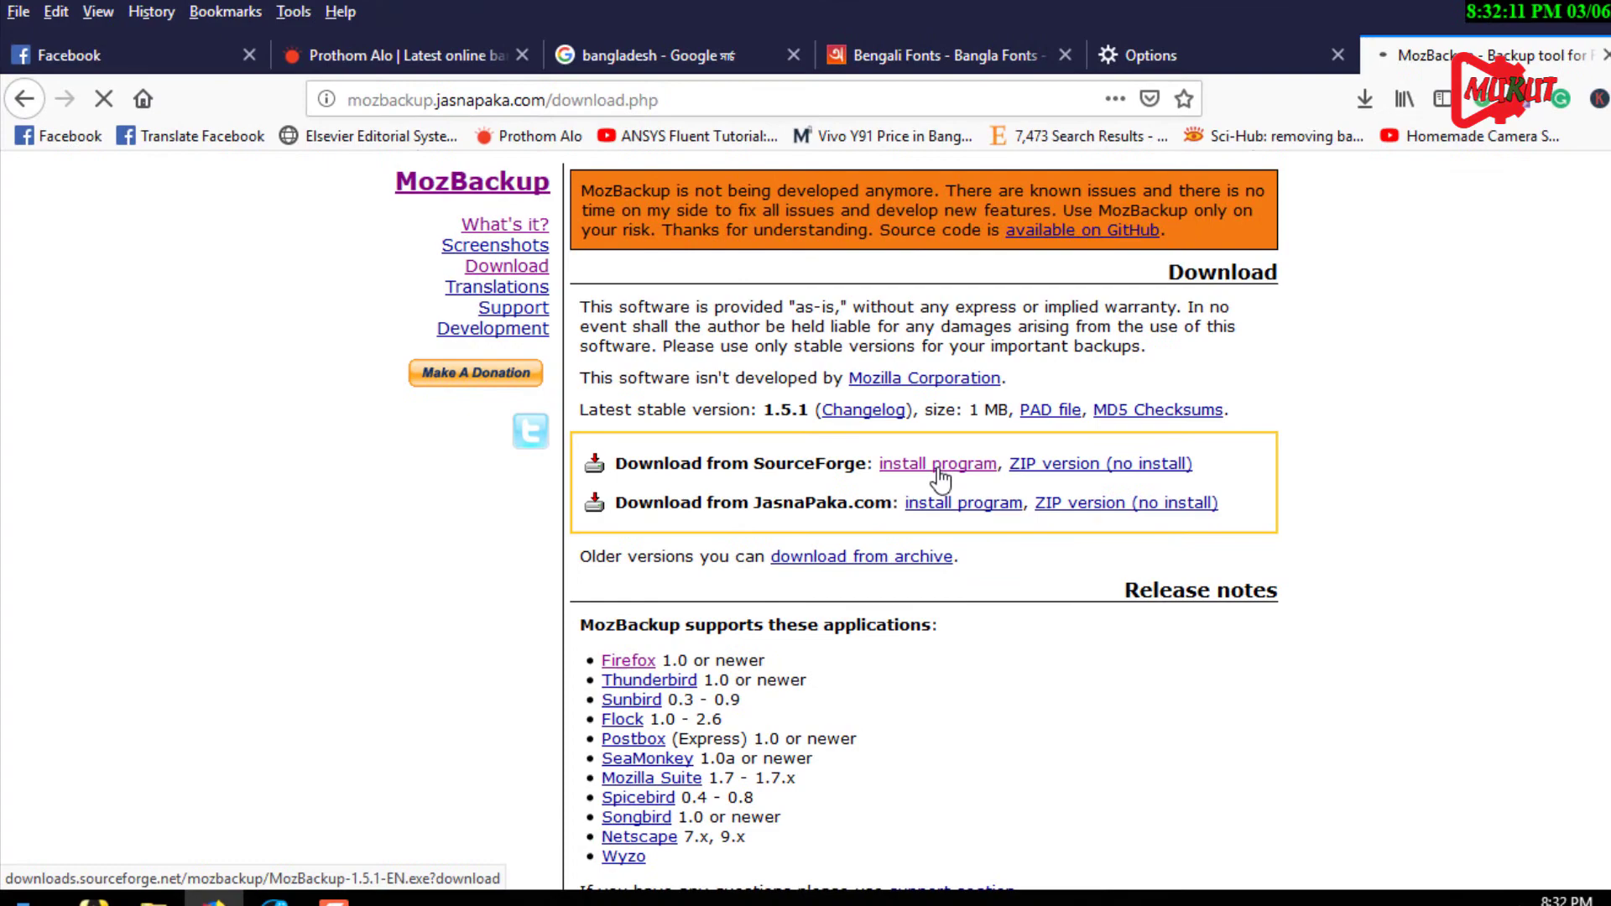
click(940, 470)
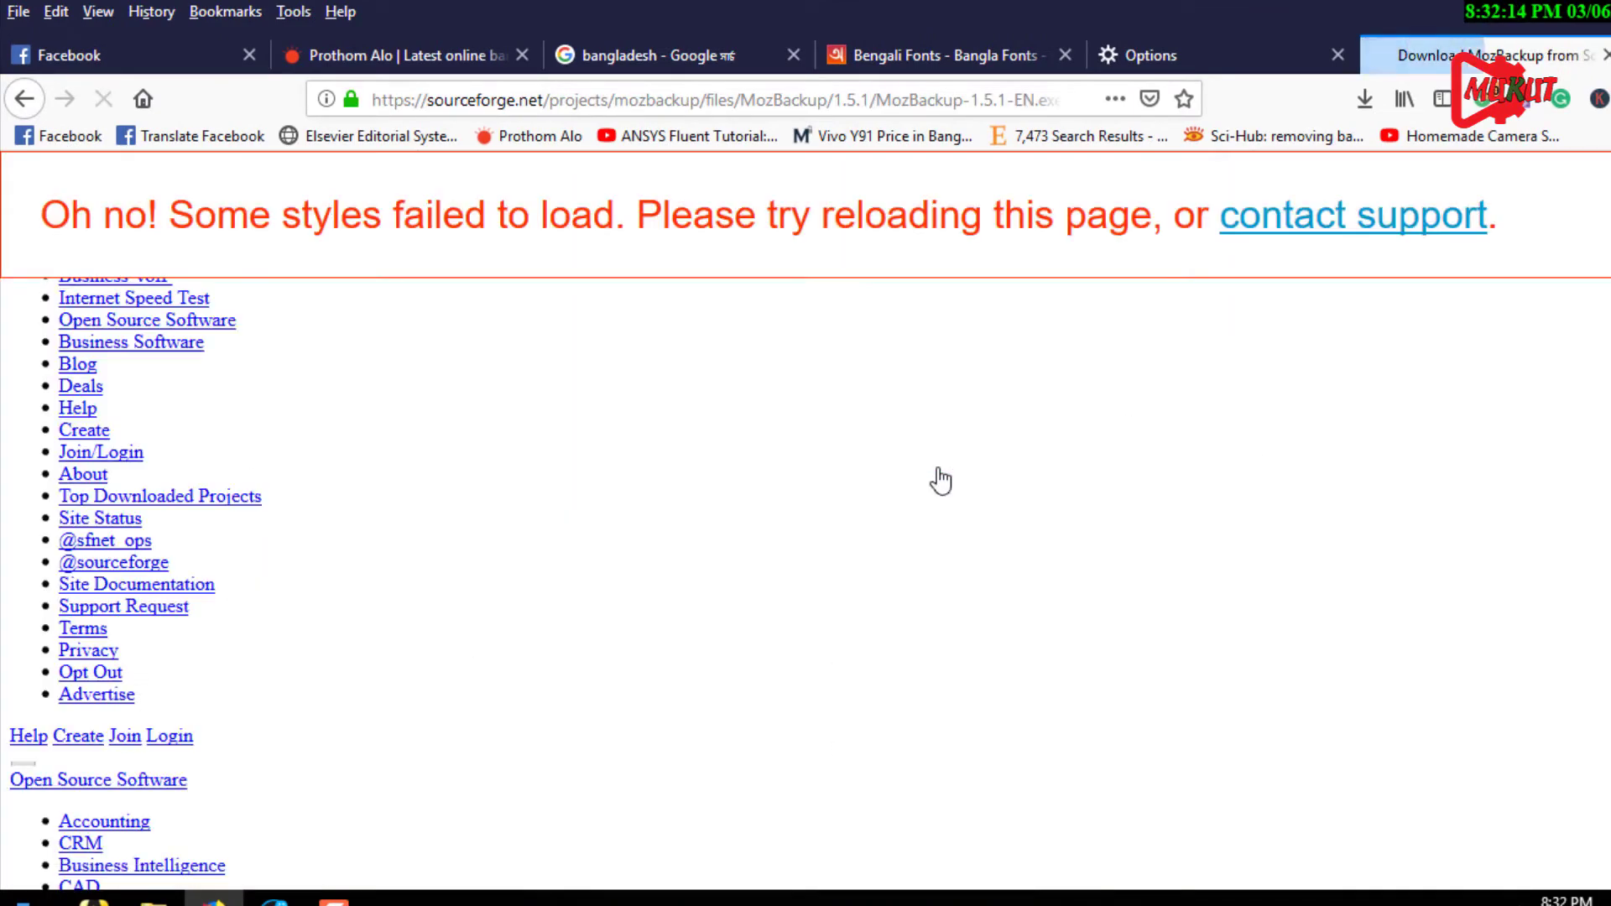
click(24, 100)
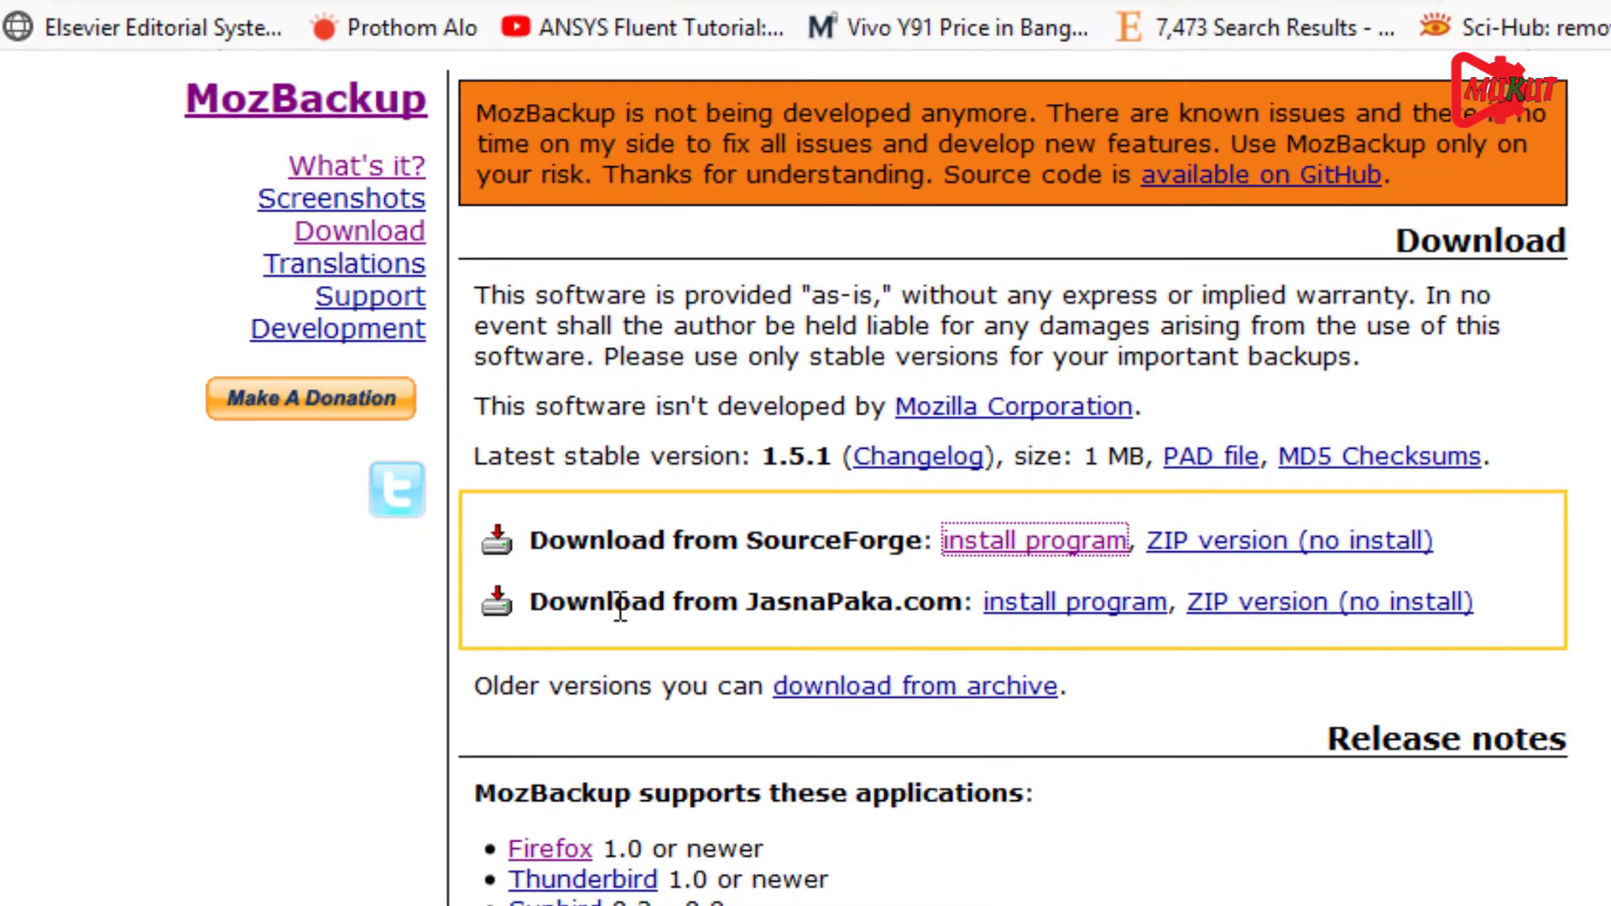
Step: Download the MozBackup 1.5.1 install program from JasnaPaka.com to the Desktop as a duplicate with a numbered file name, and run it
click(1066, 613)
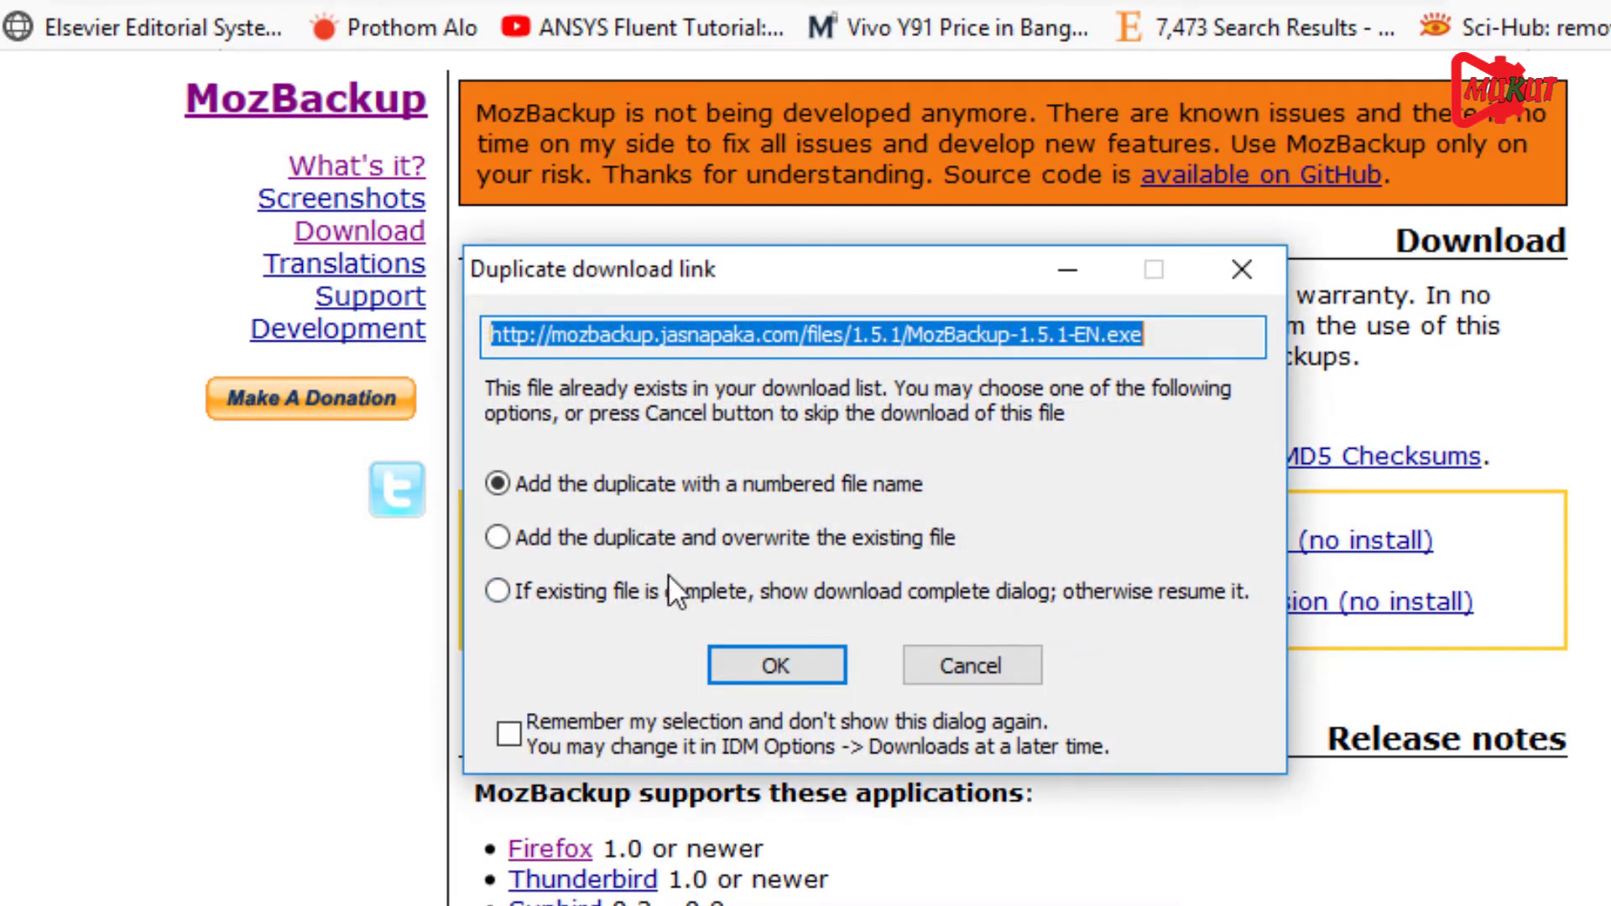
click(803, 668)
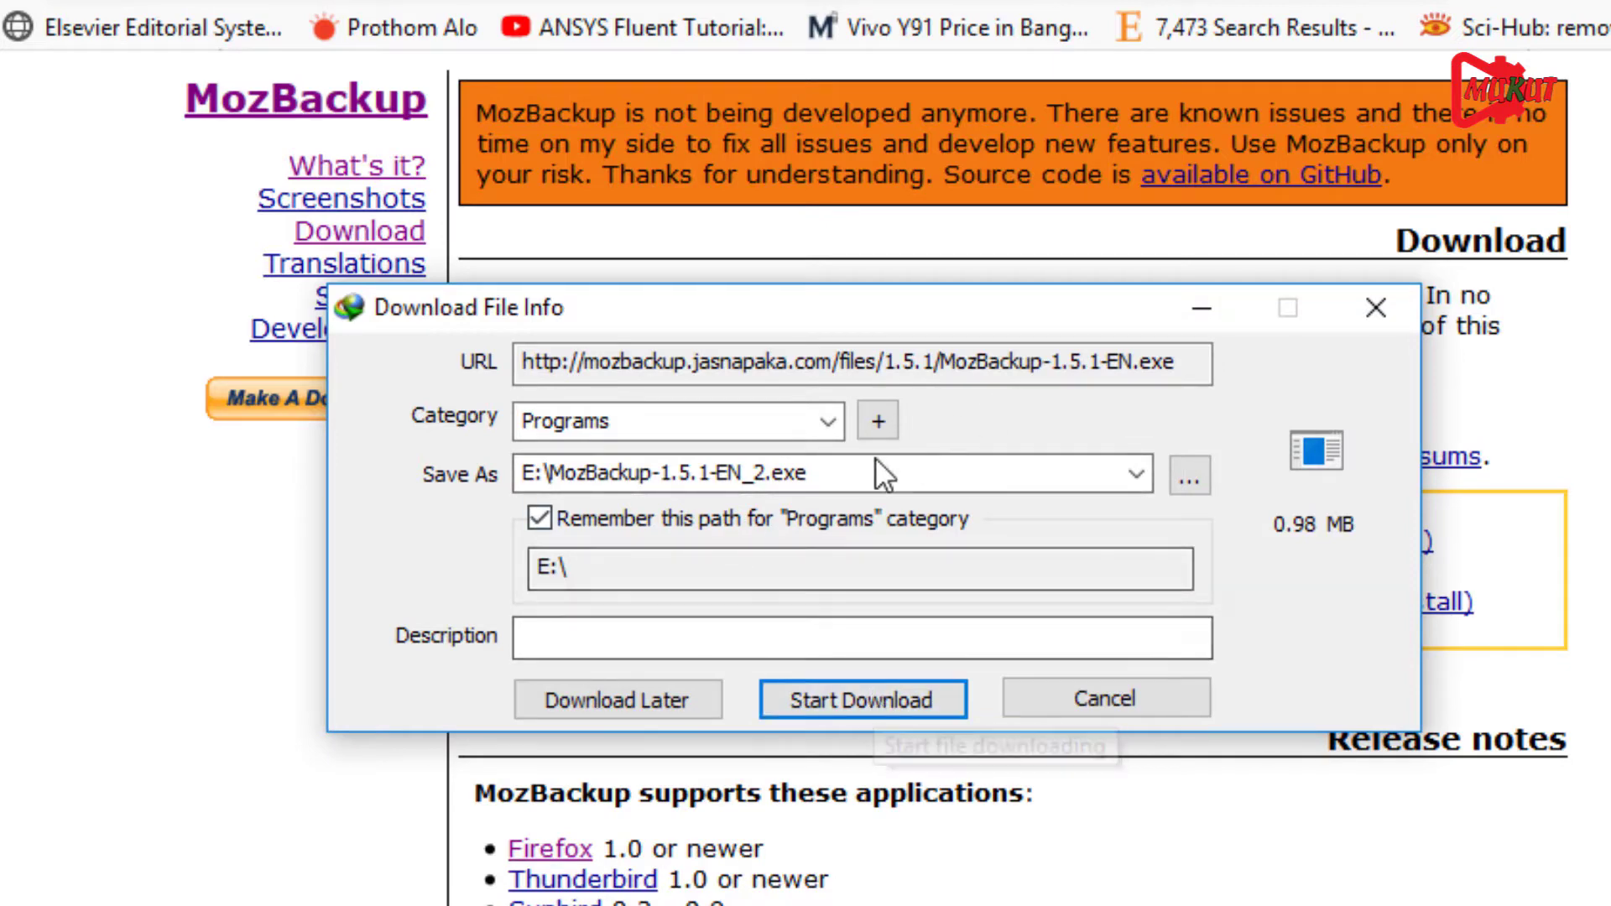
click(1201, 478)
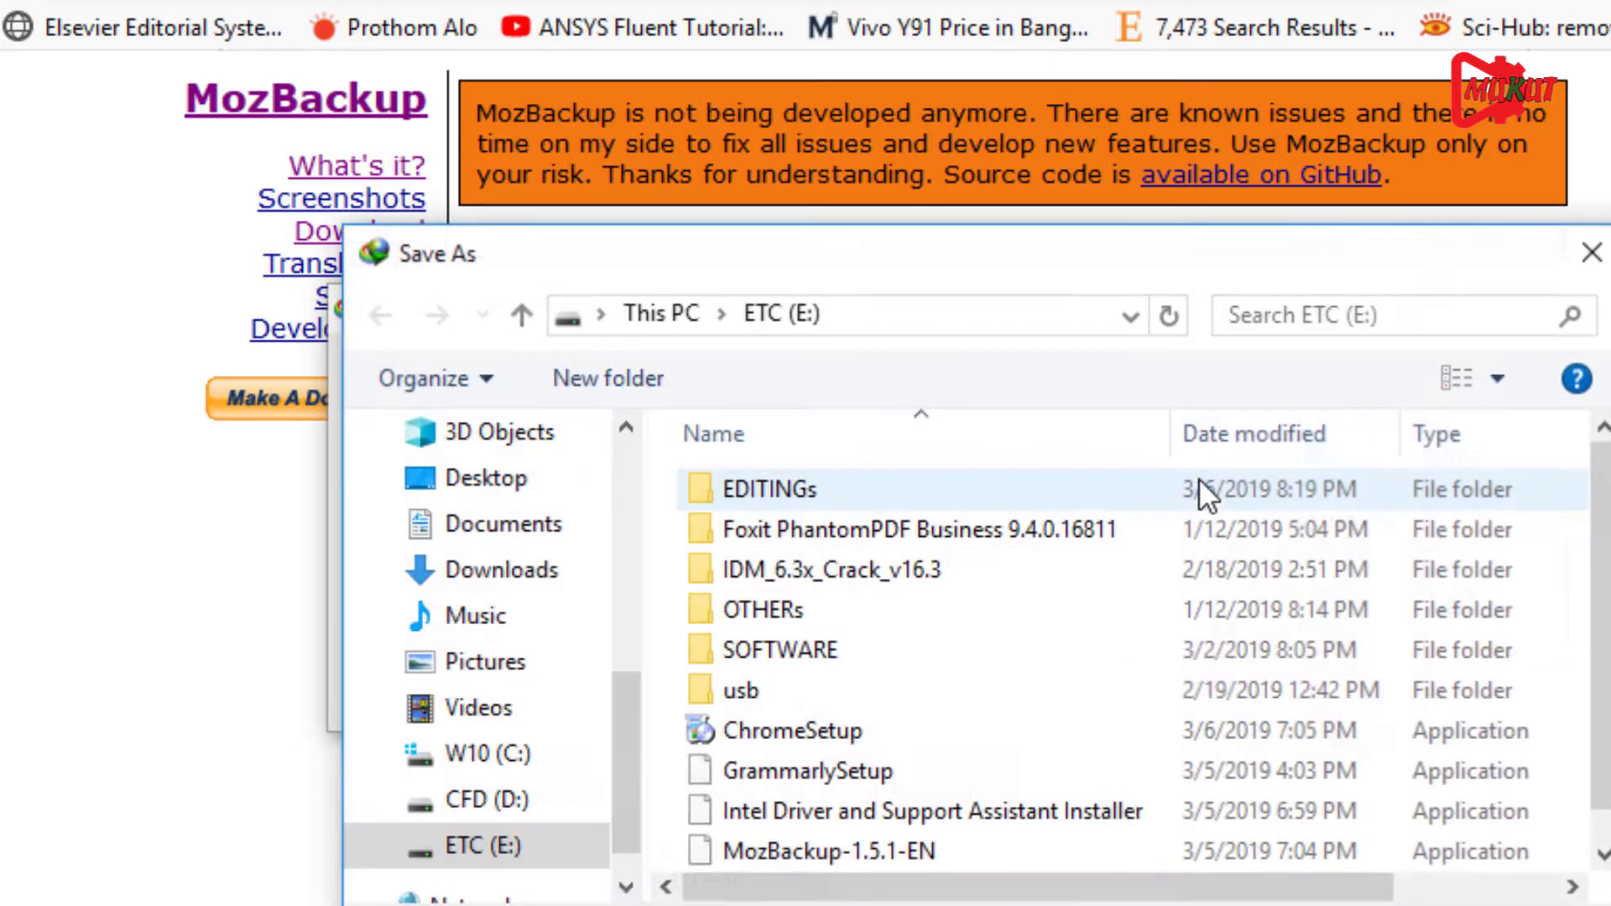
click(520, 495)
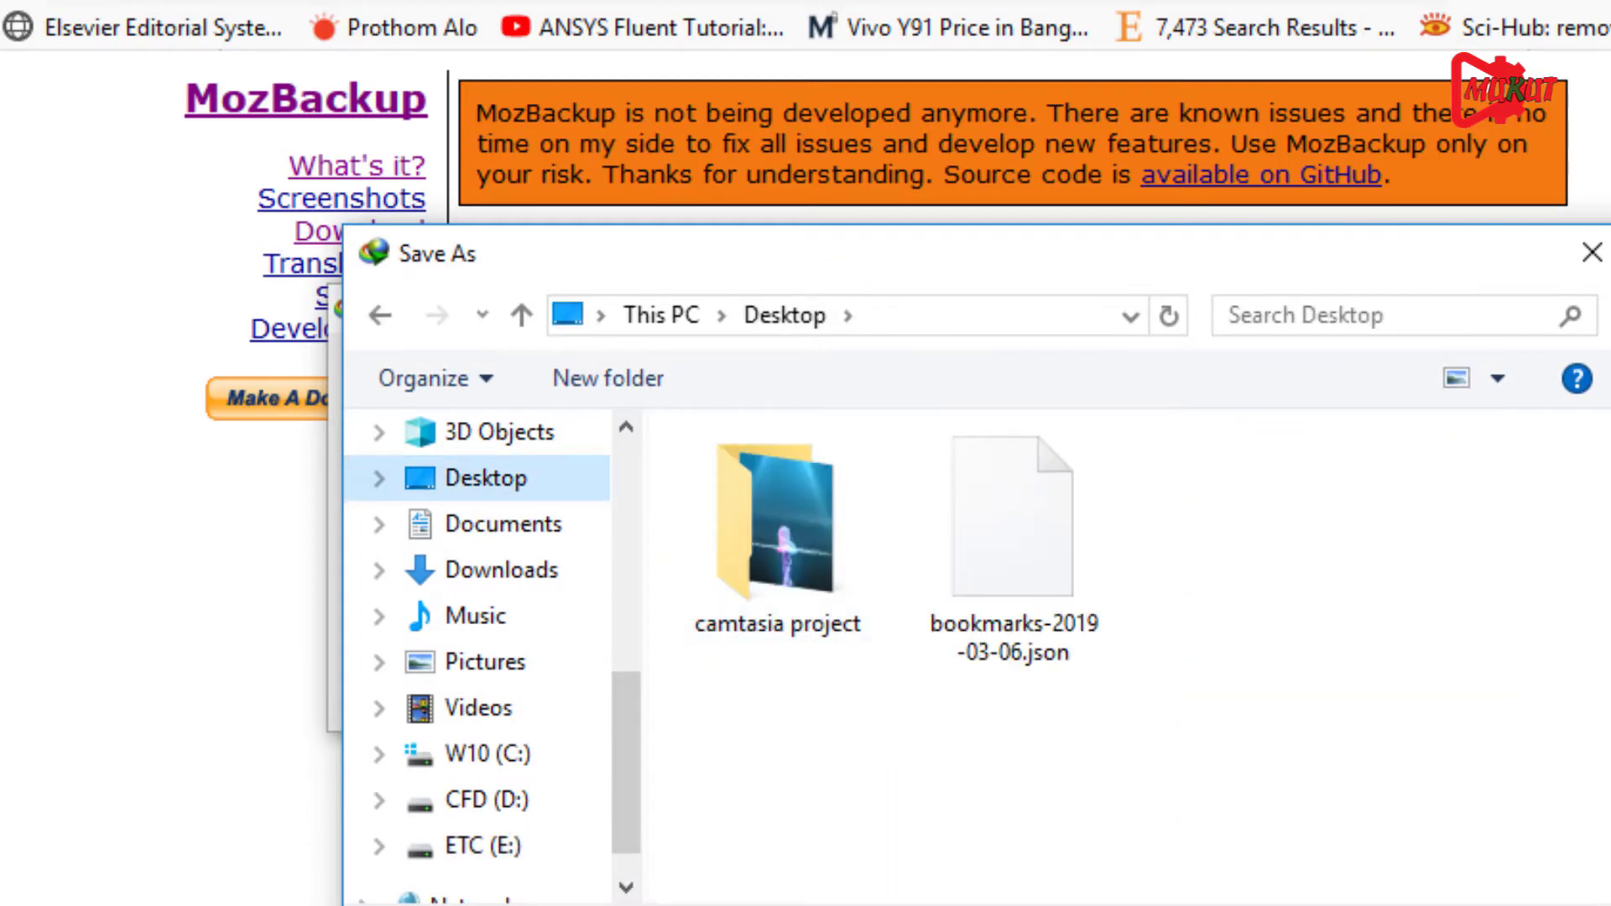
key(Return)
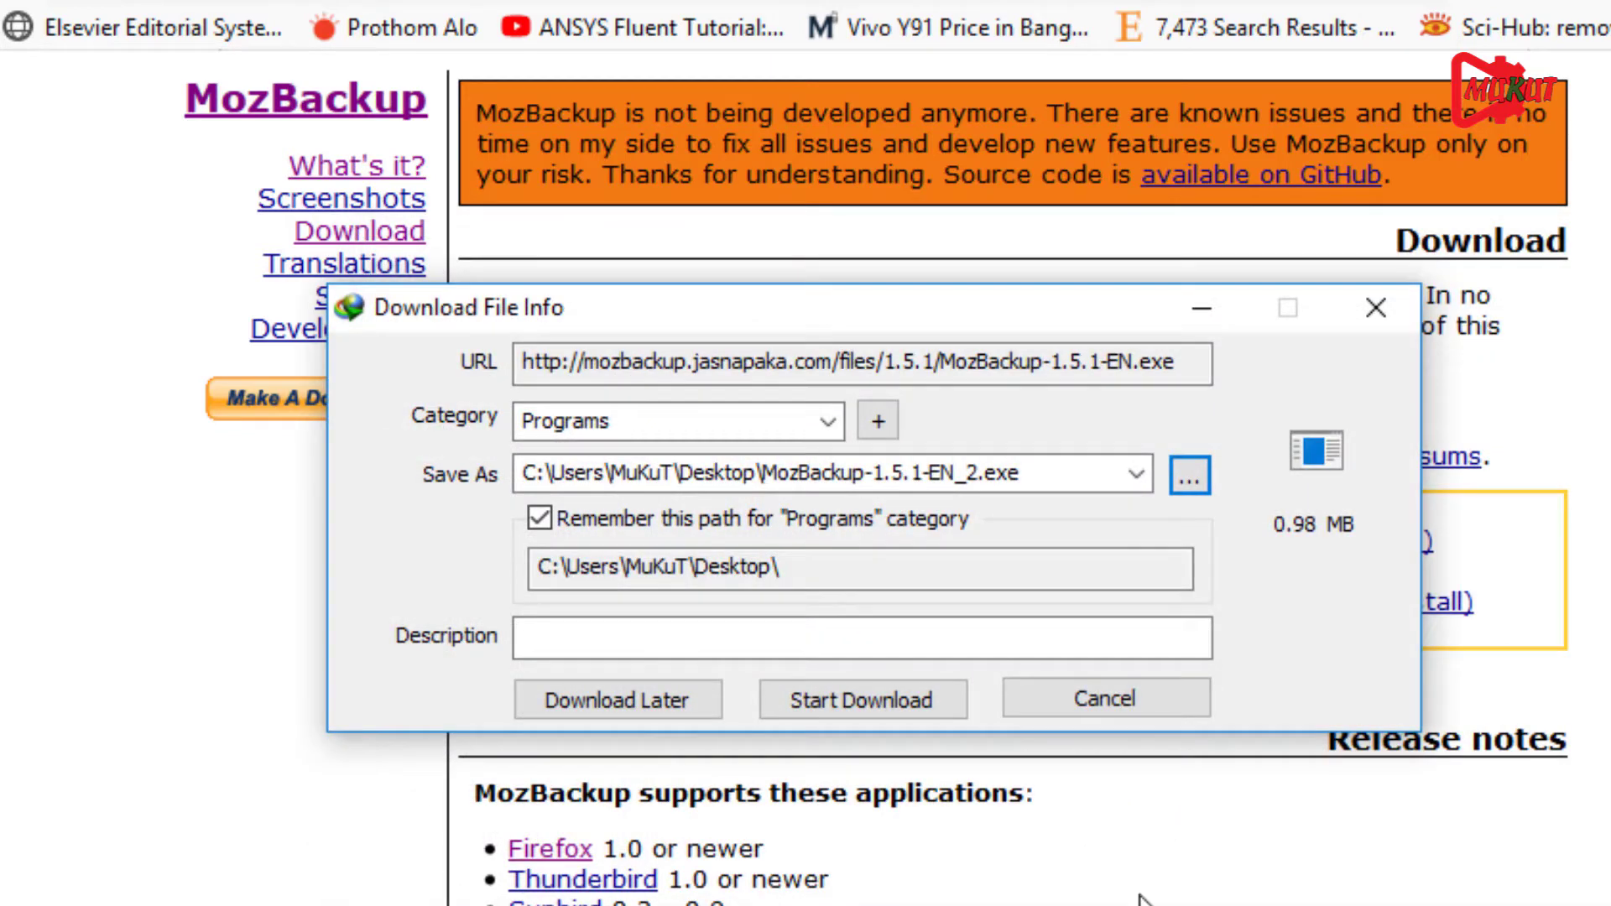
click(887, 698)
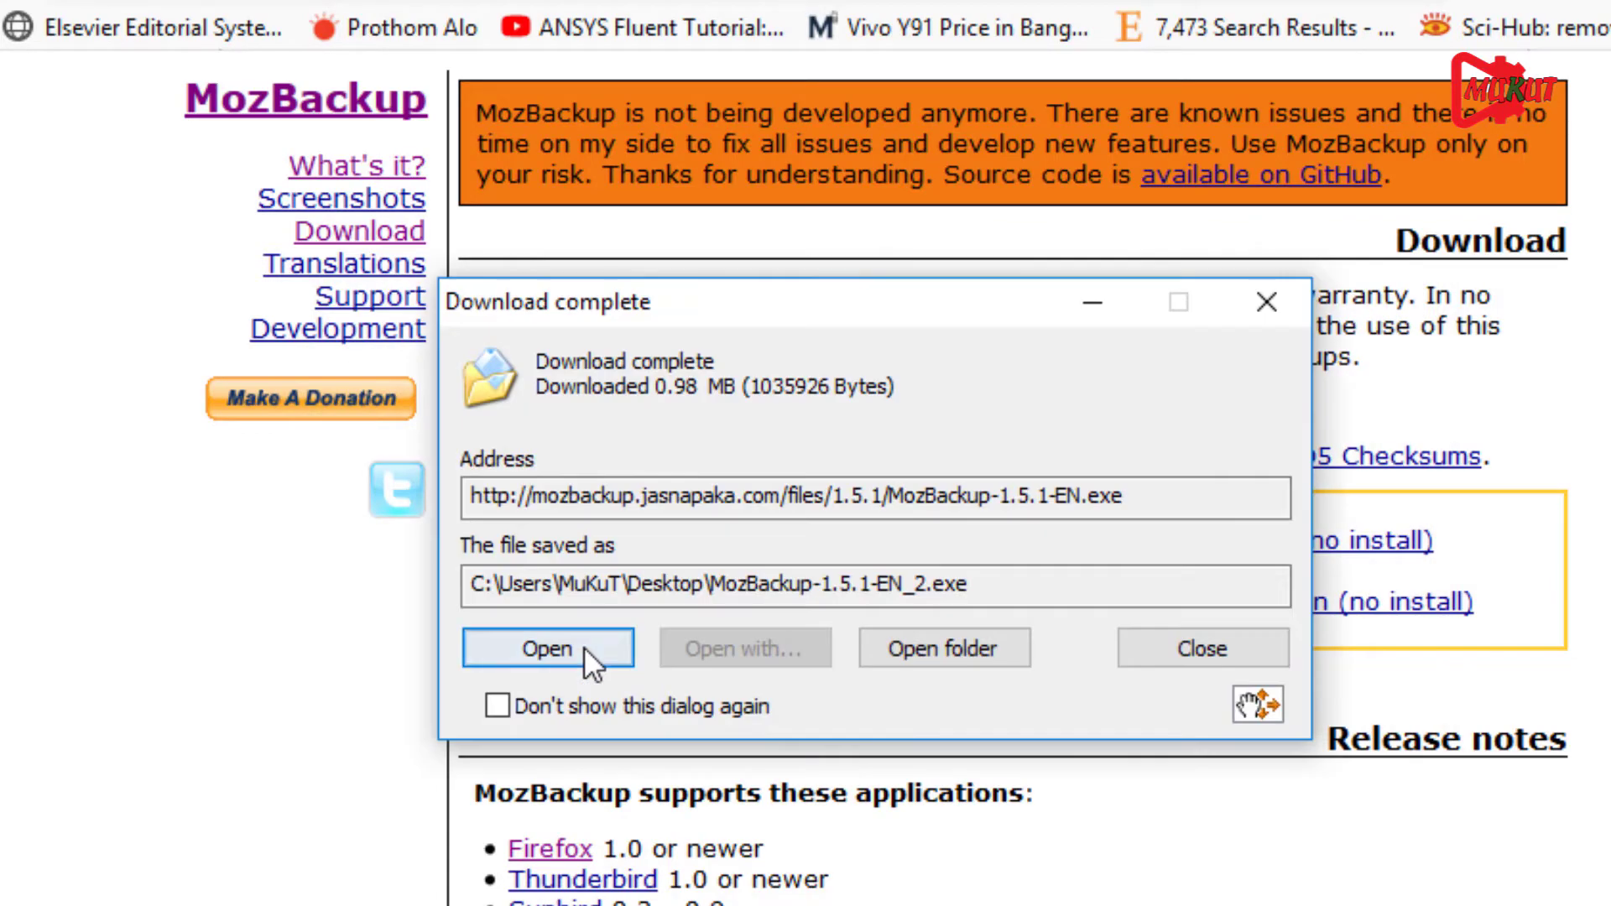
click(585, 652)
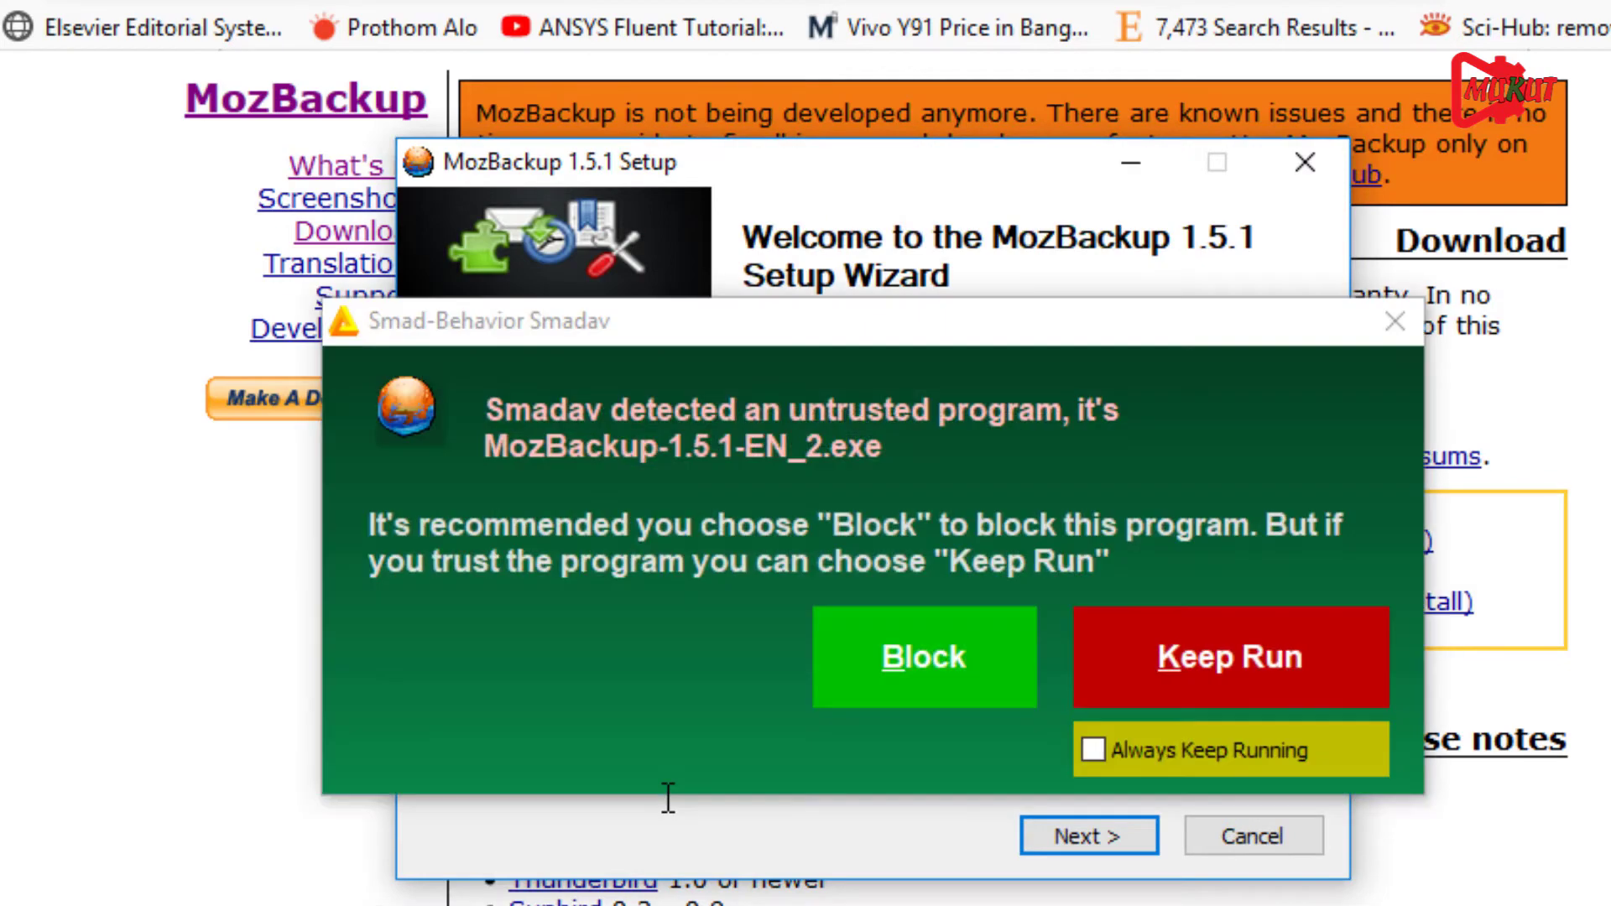
Step: Allow the installer to always keep running in Smadav, install MozBackup 1.5.1 in C:\Program Files (x86)\MozBackup, and launch it
key(space)
key(Return)
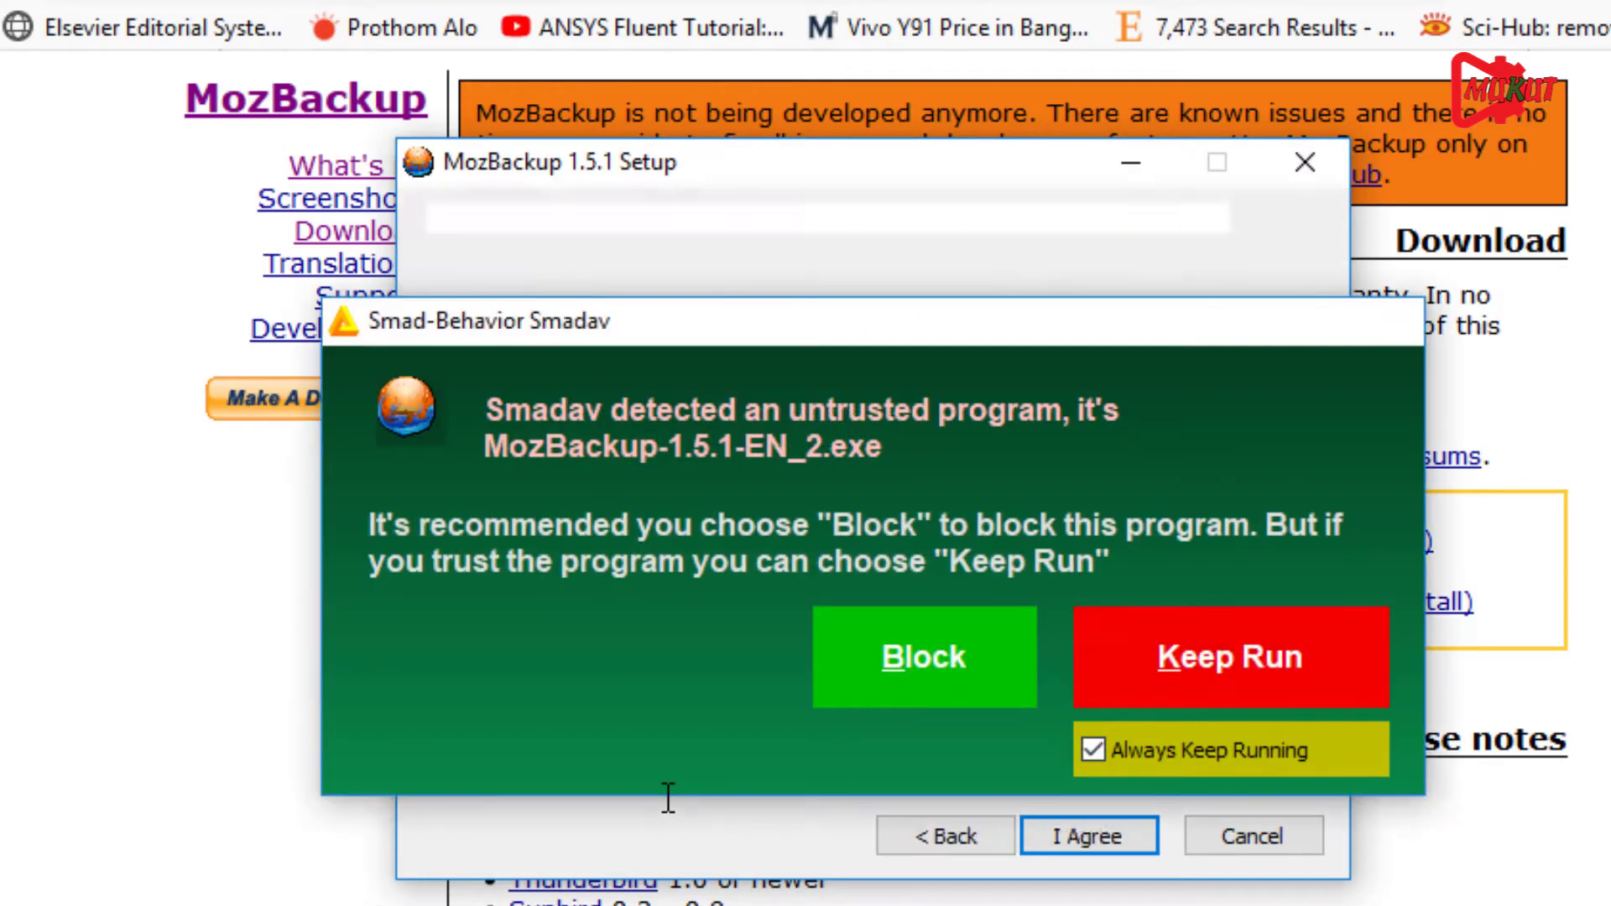
key(alt+k)
key(Return)
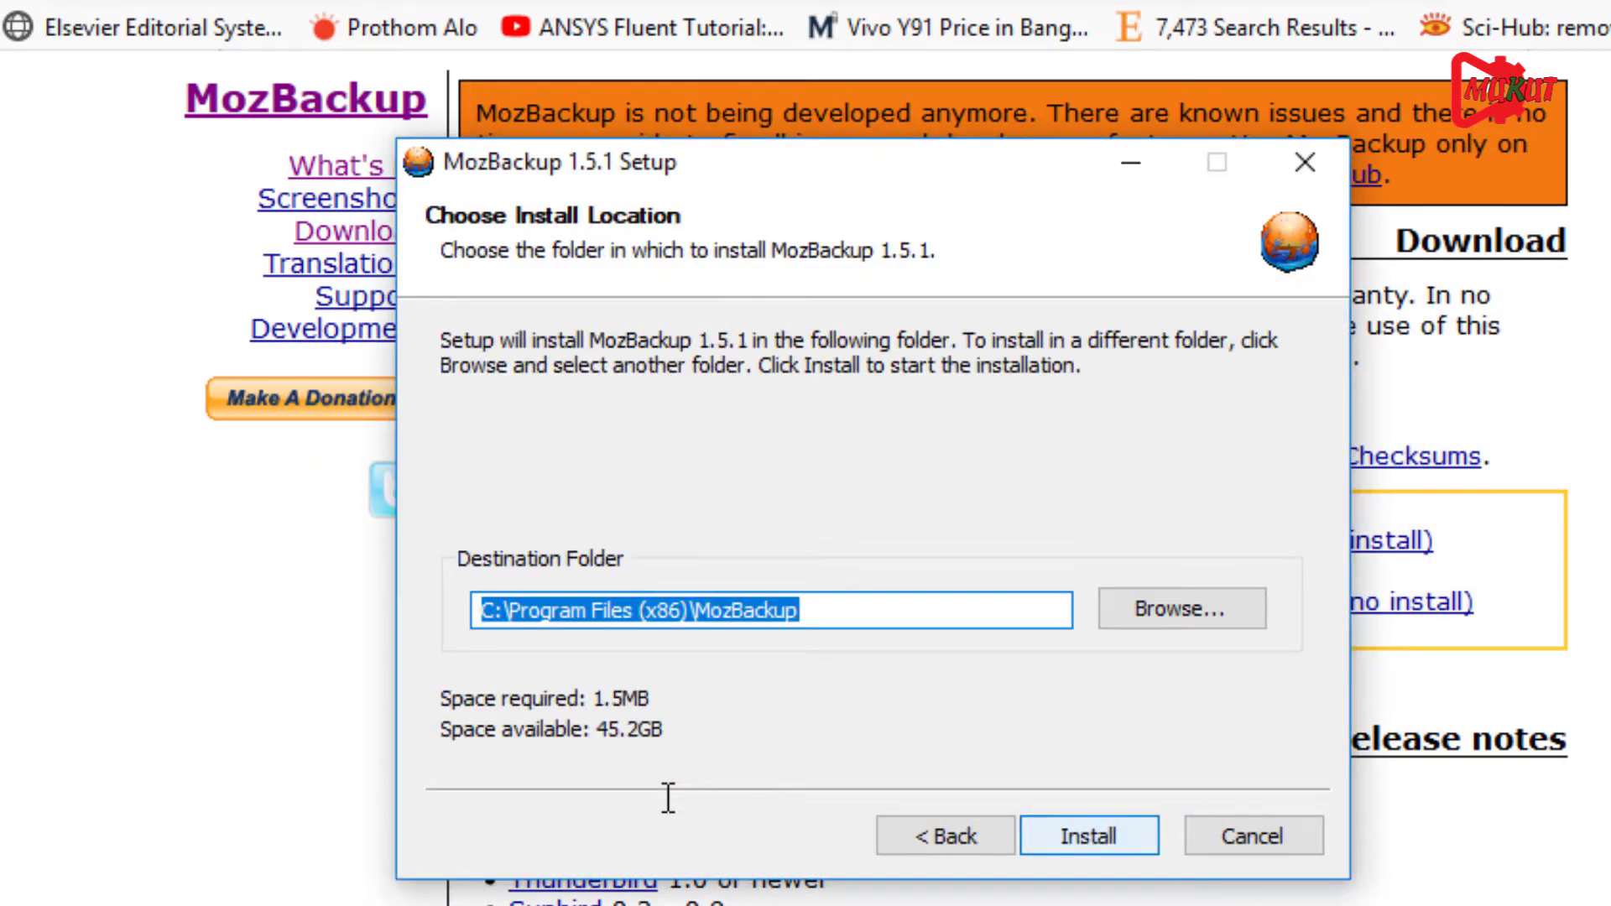
key(Return)
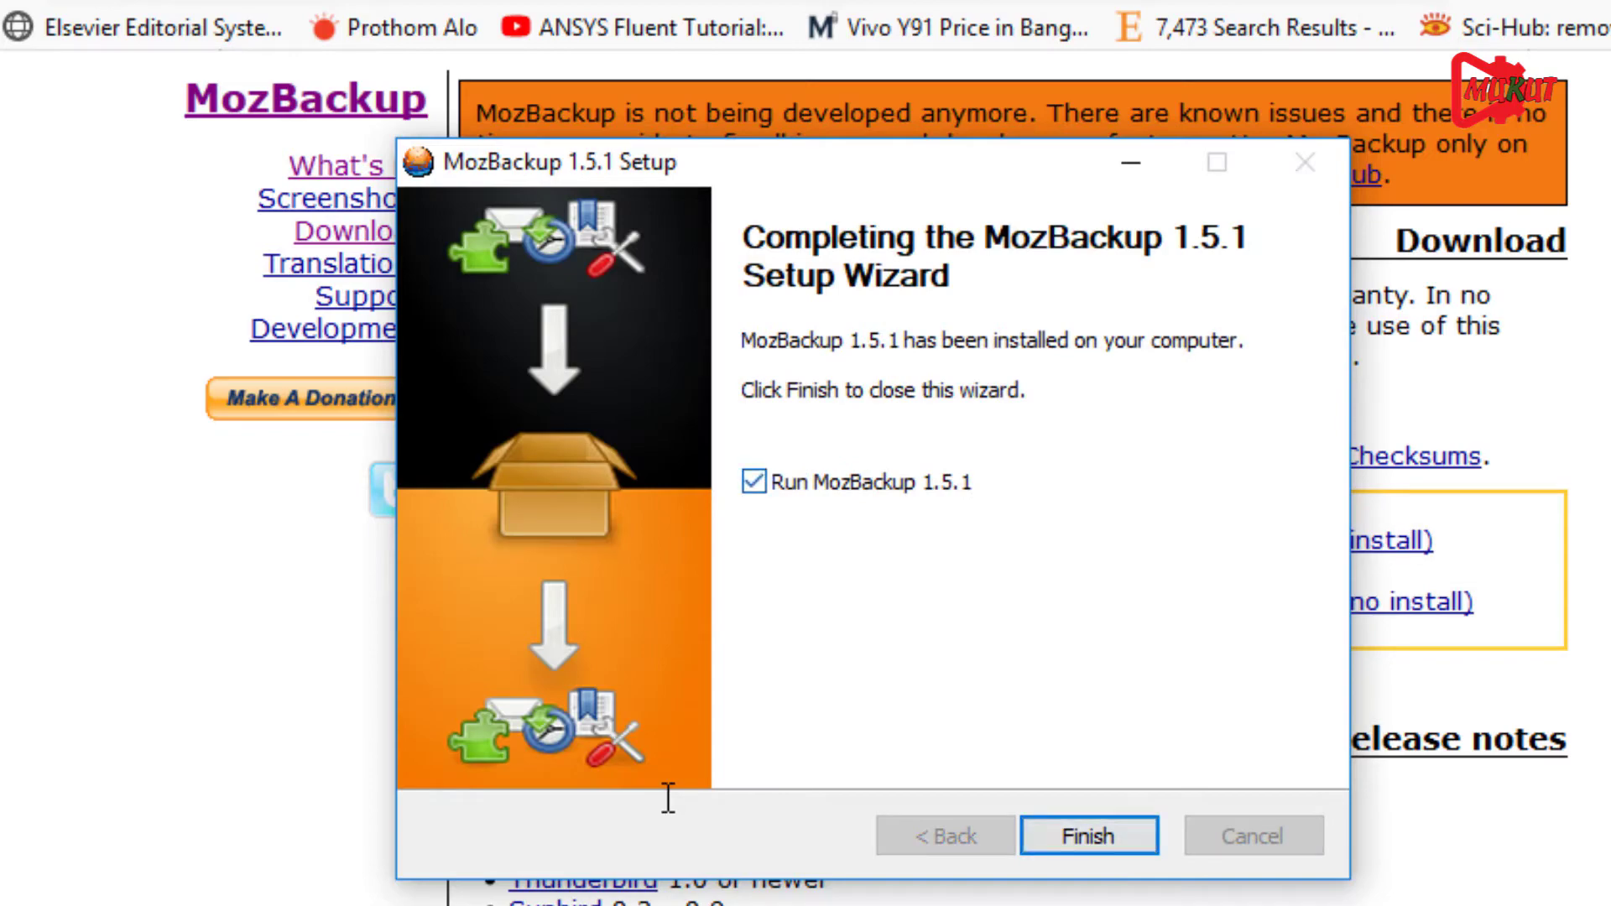
key(Return)
Step: Choose to back up a Mozilla Firefox profile, exit Firefox so MozBackup can access it, and retry the operation
key(Return)
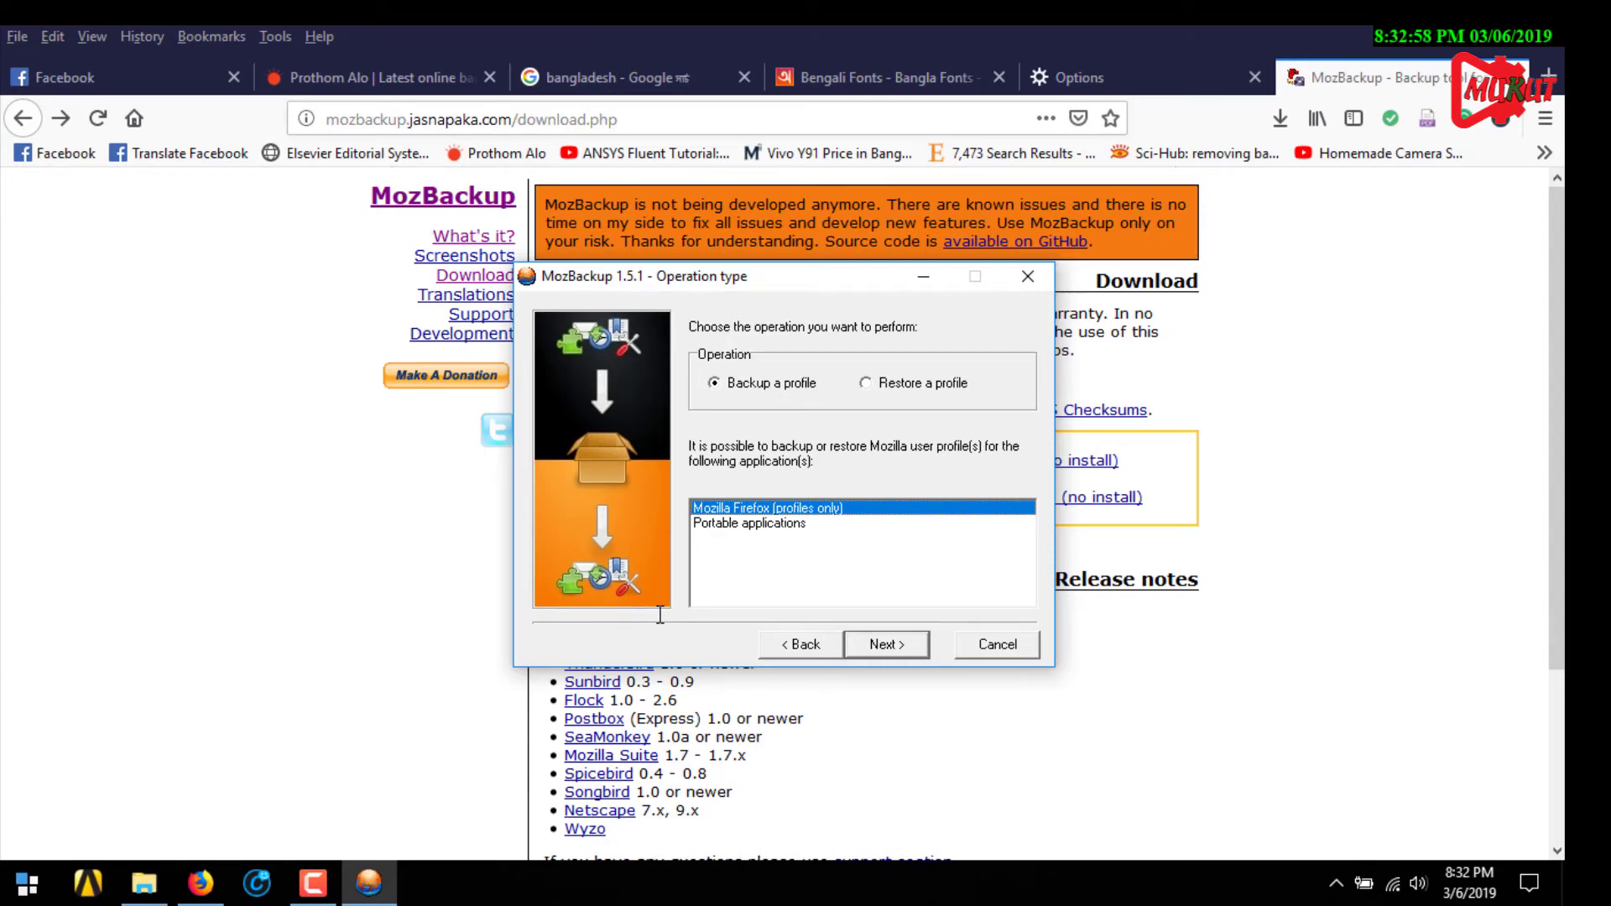
key(Return)
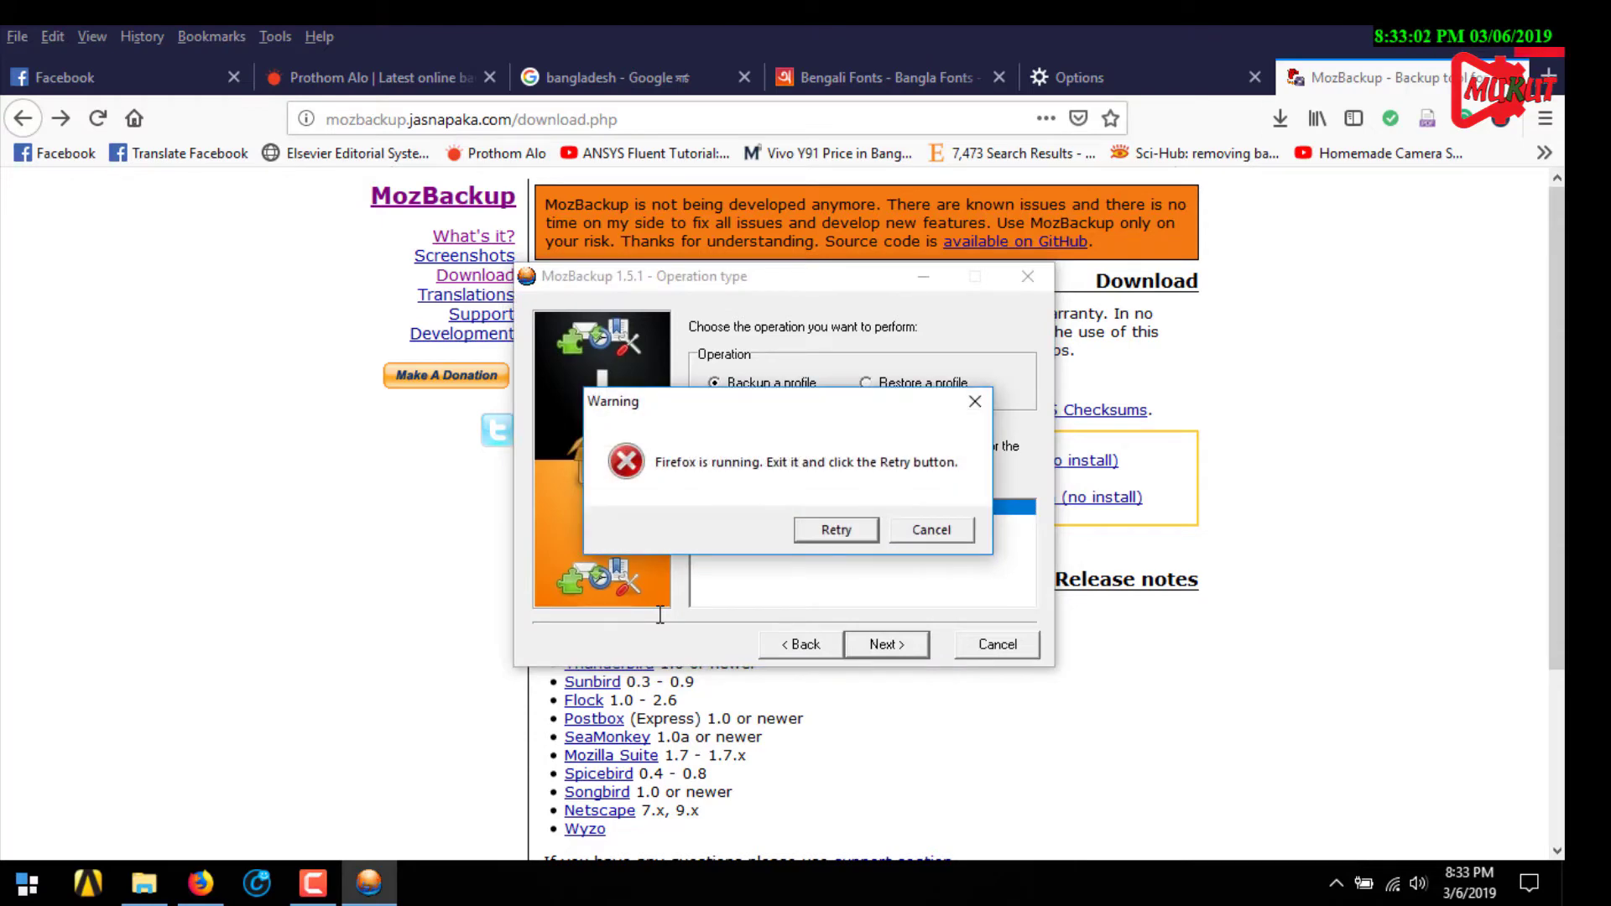
key(alt+Tab)
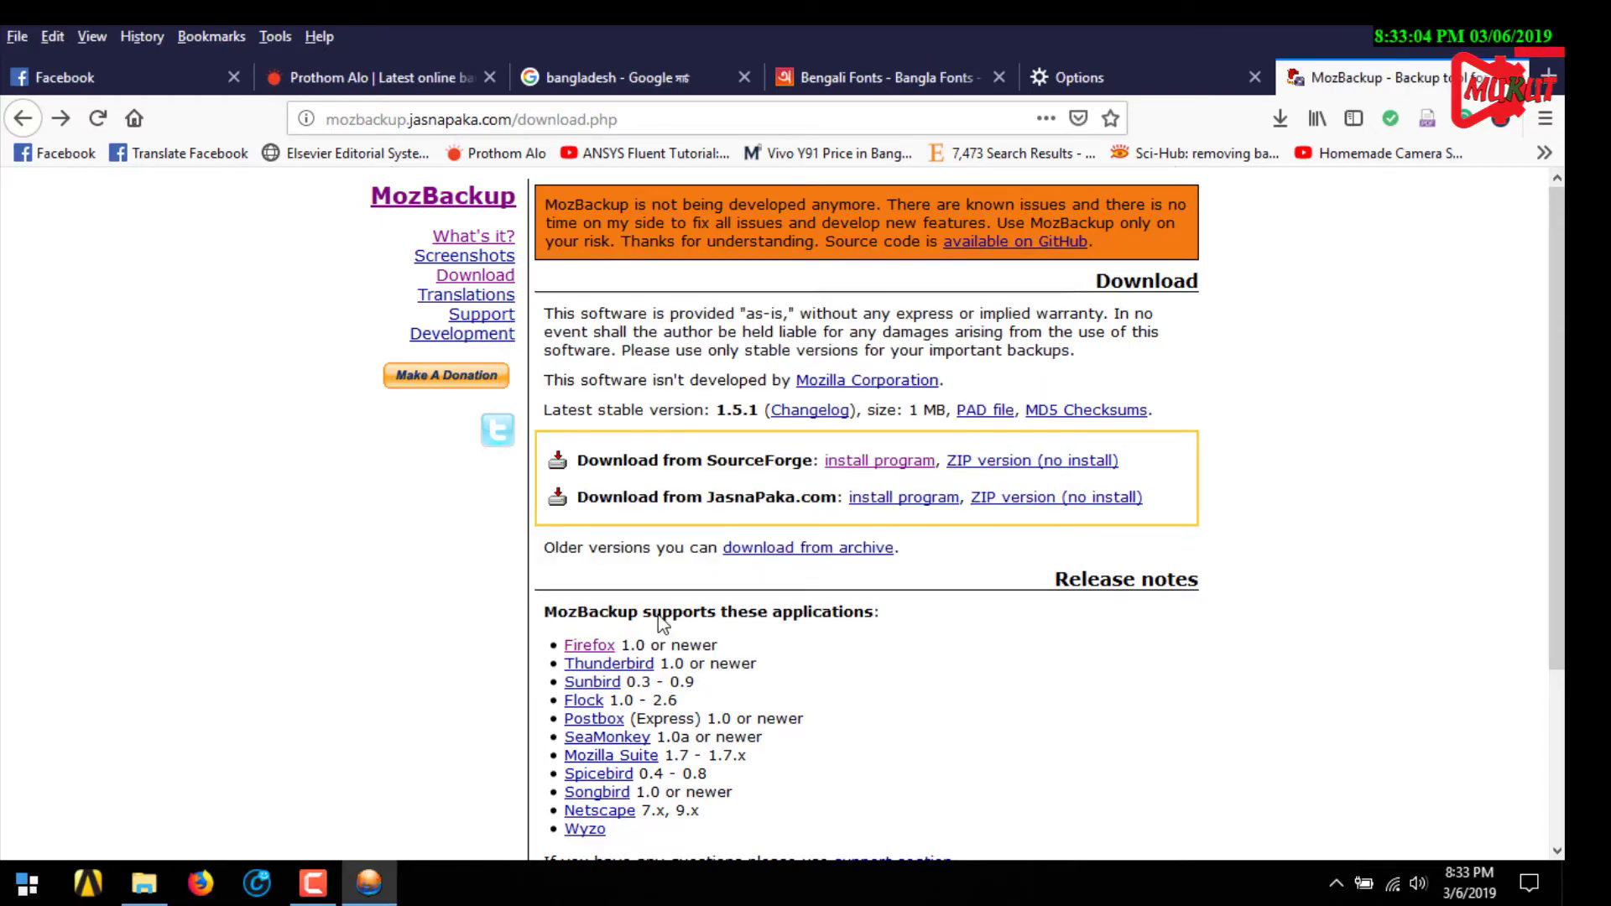
key(alt+F4)
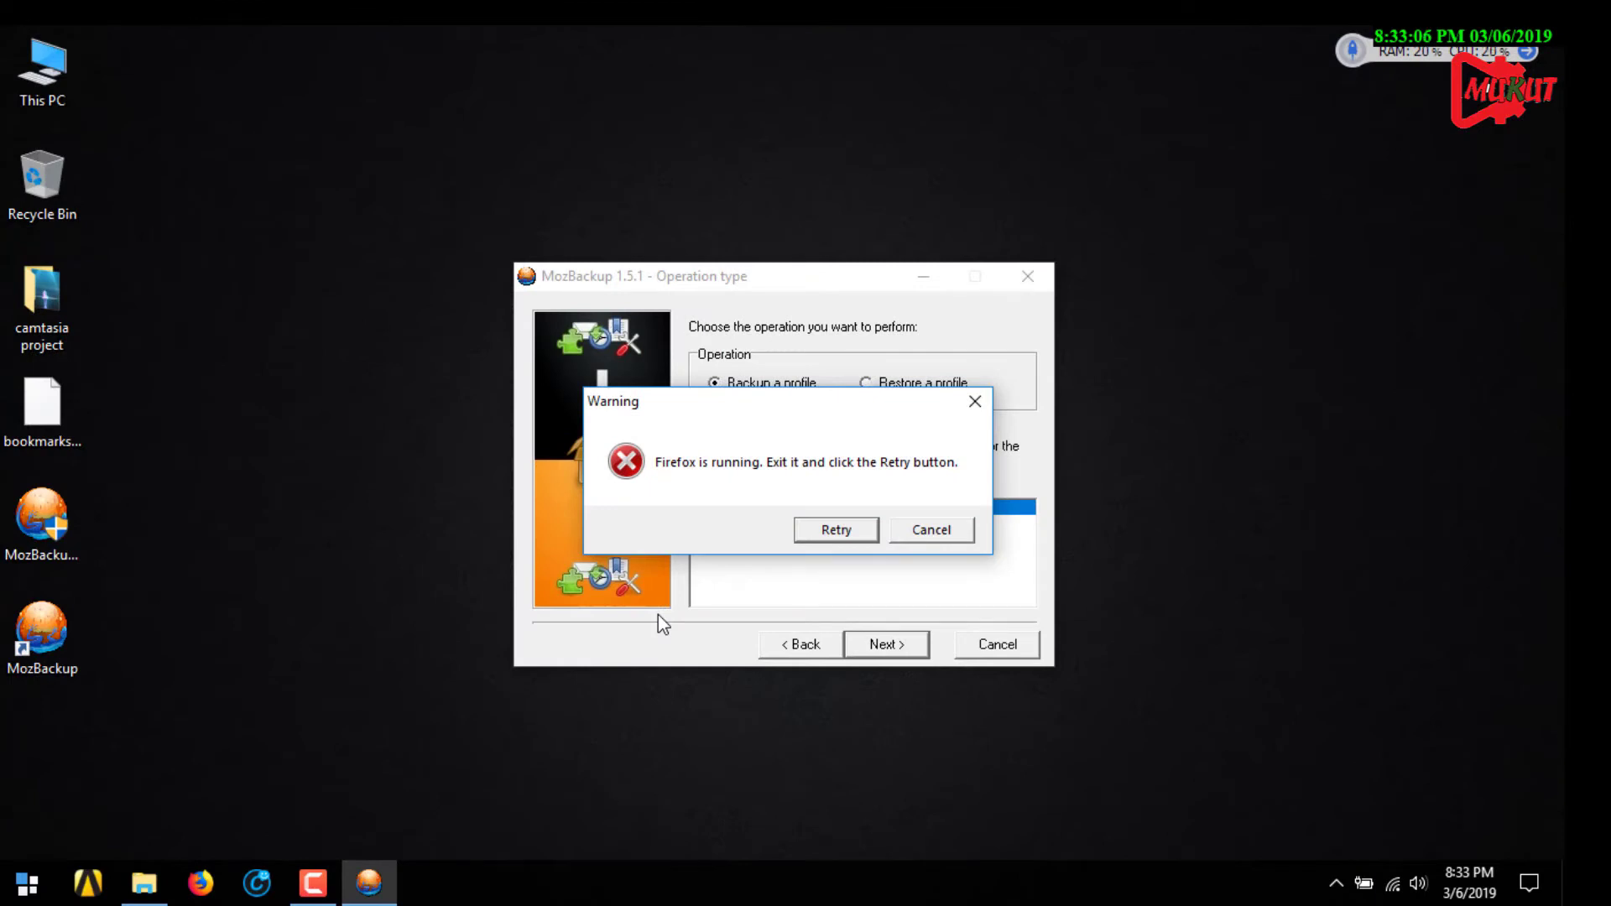
key(Return)
key(Return)
key(Return)
key(Return)
key(Return)
Step: Look through the running processes in Task Manager for Firefox, return to MozBackup, and retry the backup
right_click(865, 882)
click(920, 763)
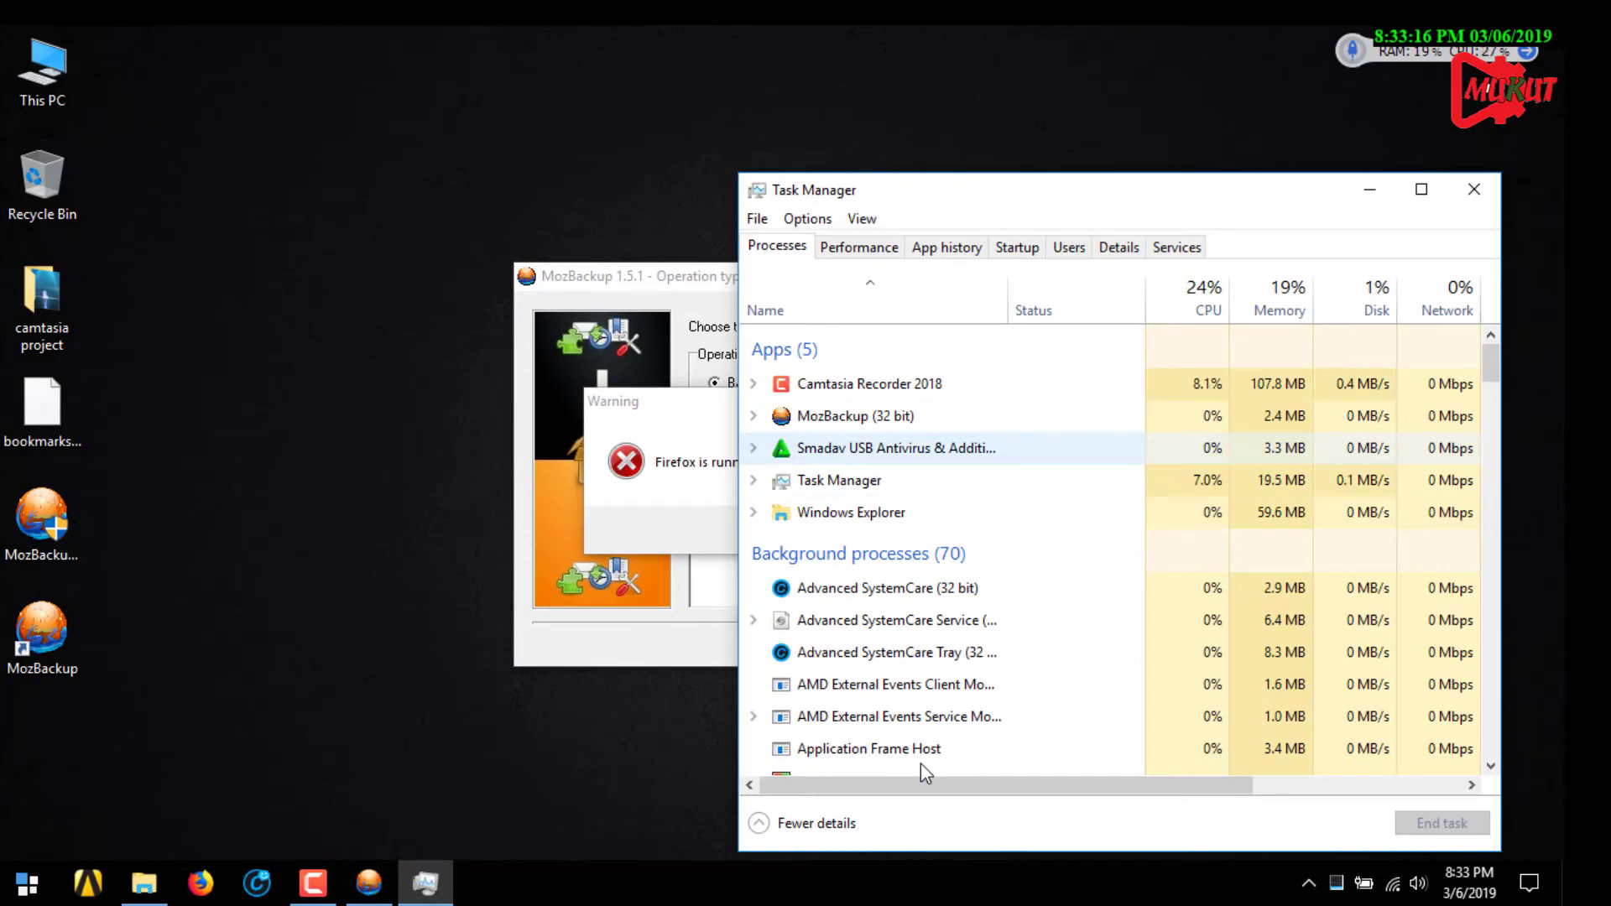
scroll(920, 764, down, 3)
scroll(920, 764, up, 3)
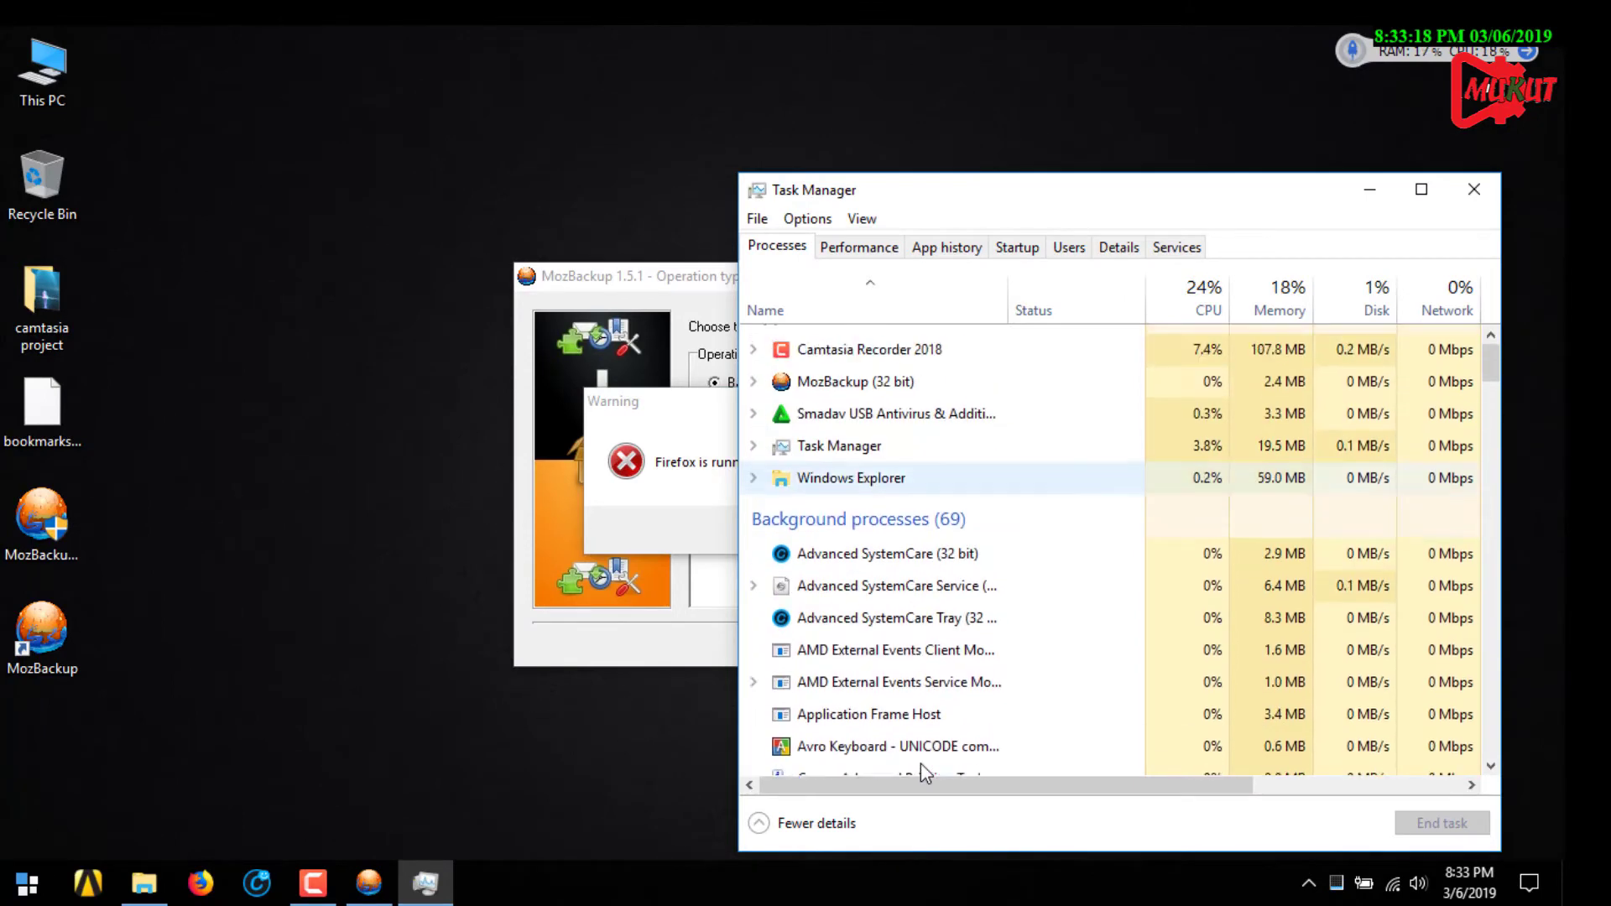
scroll(920, 764, down, 10)
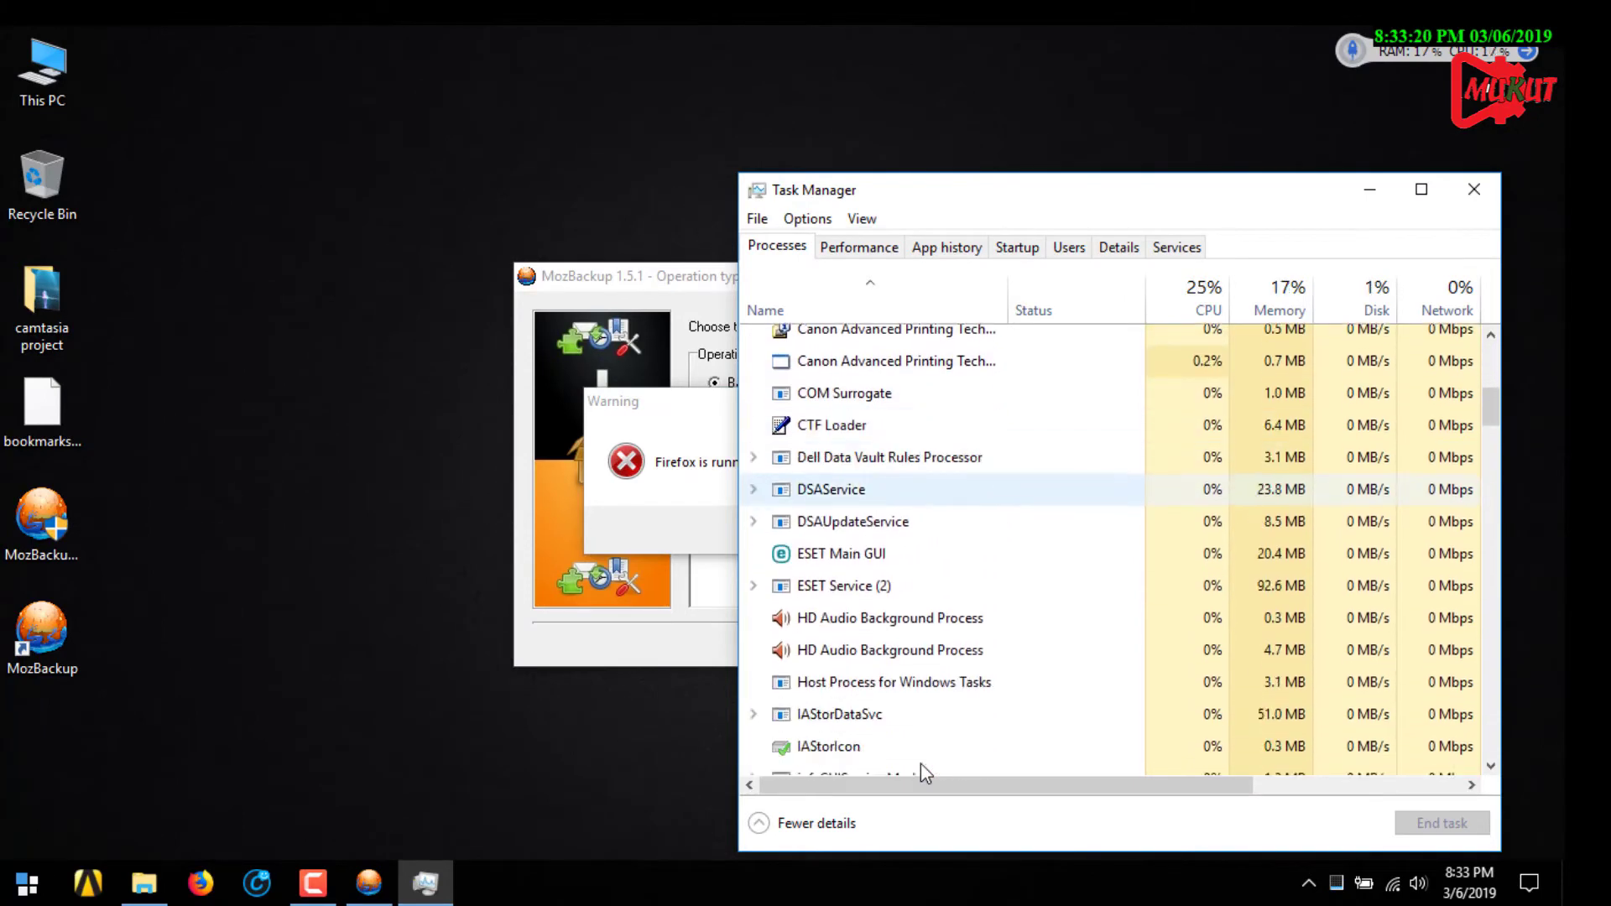
key(alt+Tab)
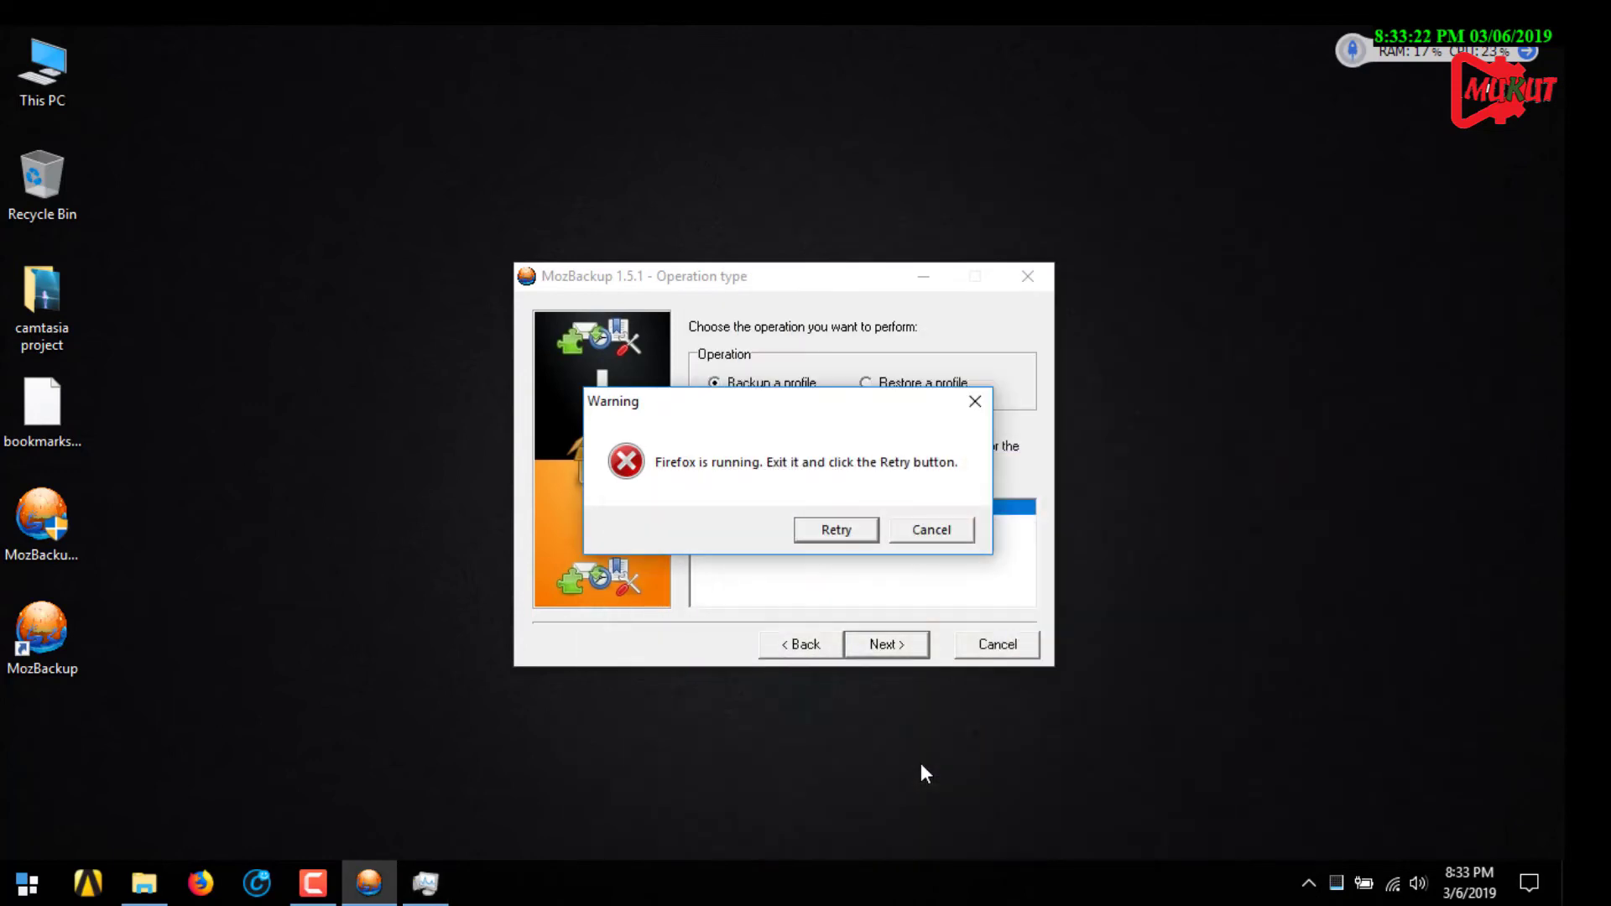
key(Return)
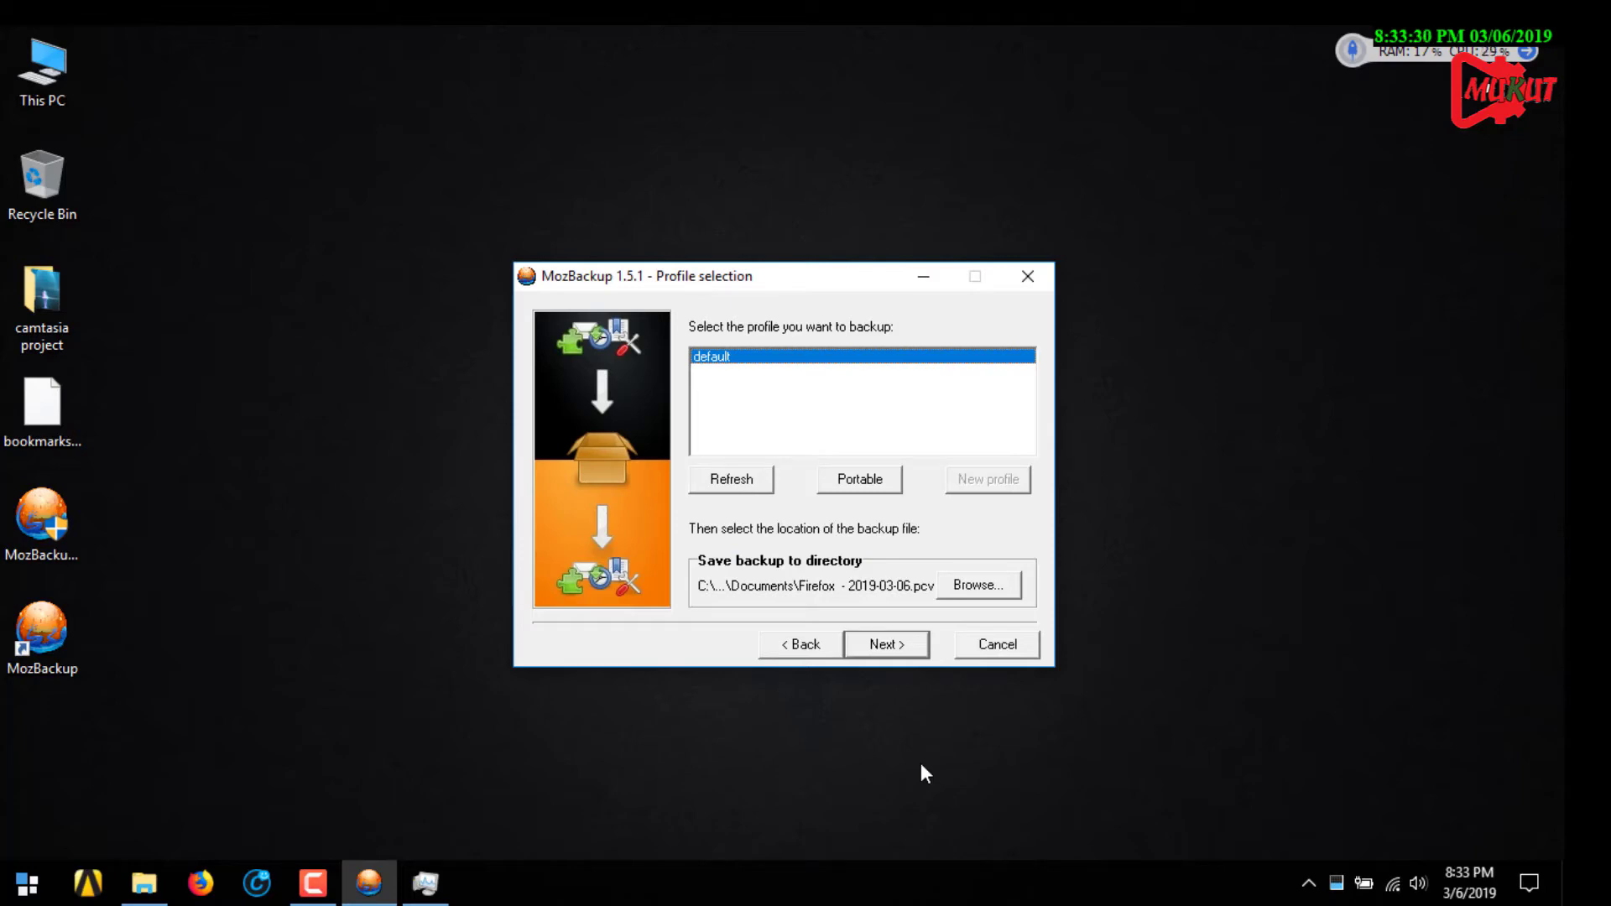
Step: Set the default profile's backup to save on the Desktop as Firefox - 2019-03-06.pcv and continue
key(alt+b)
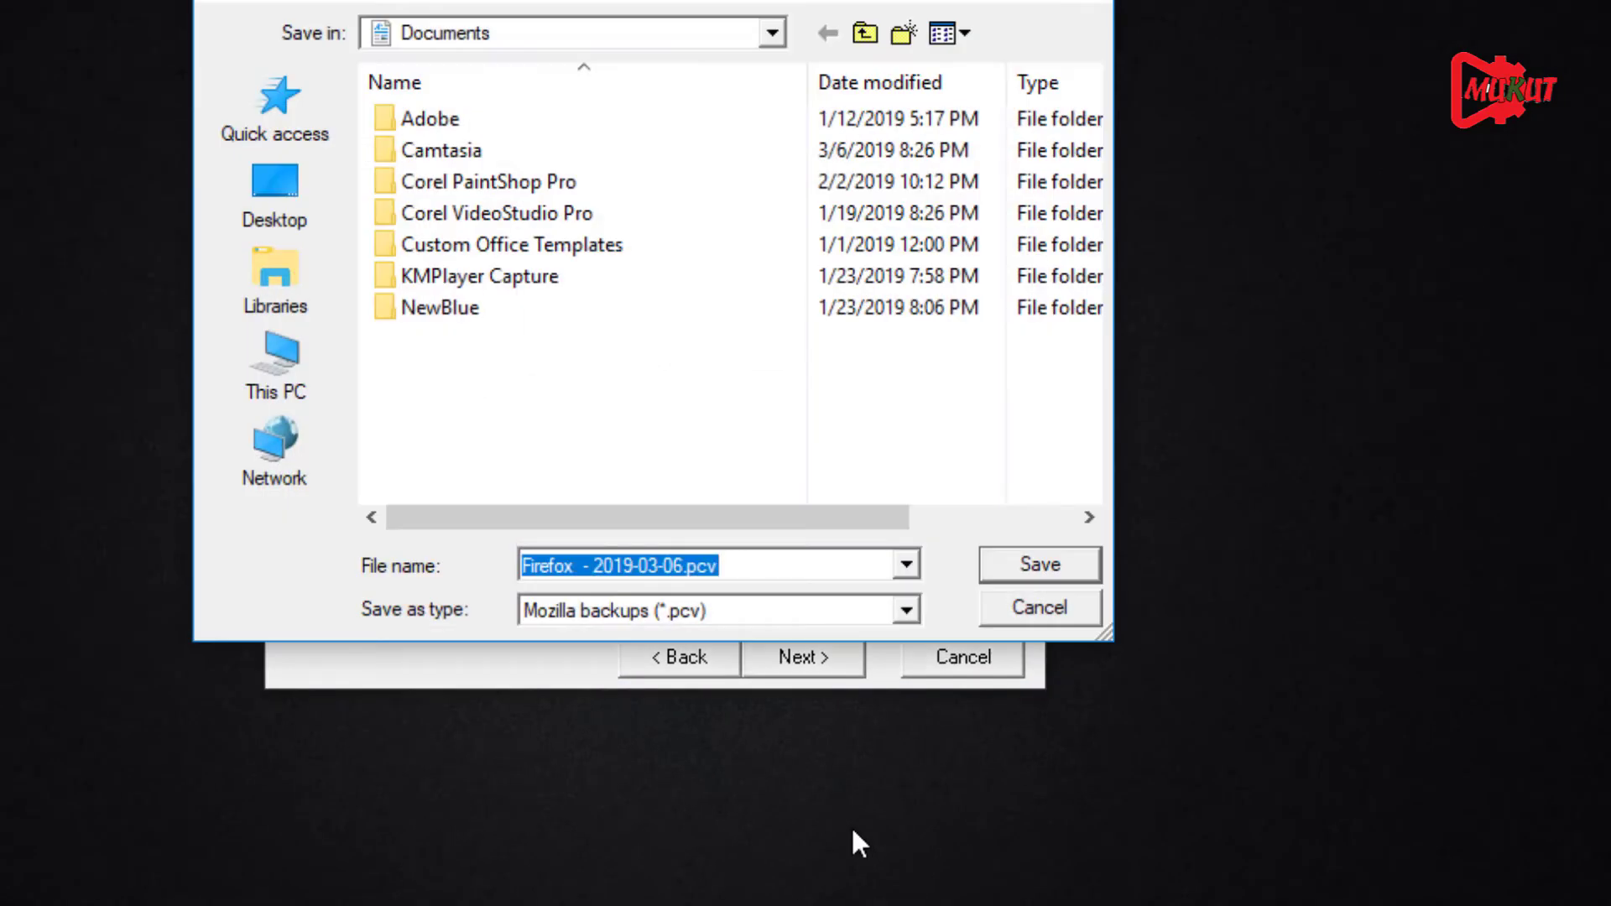
click(275, 198)
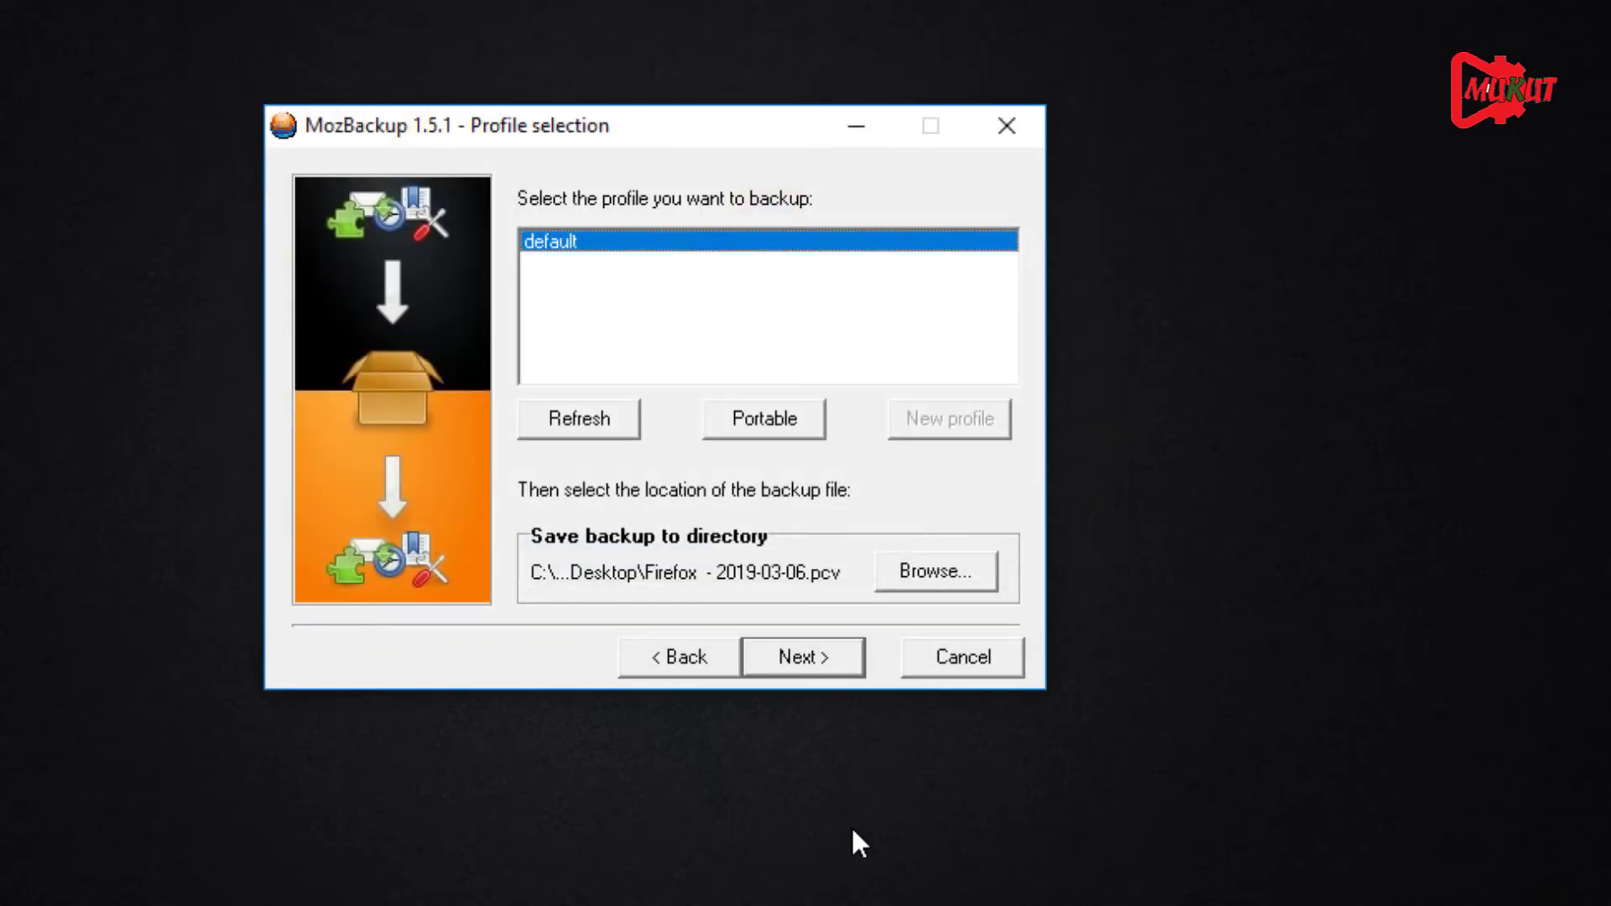
key(Return)
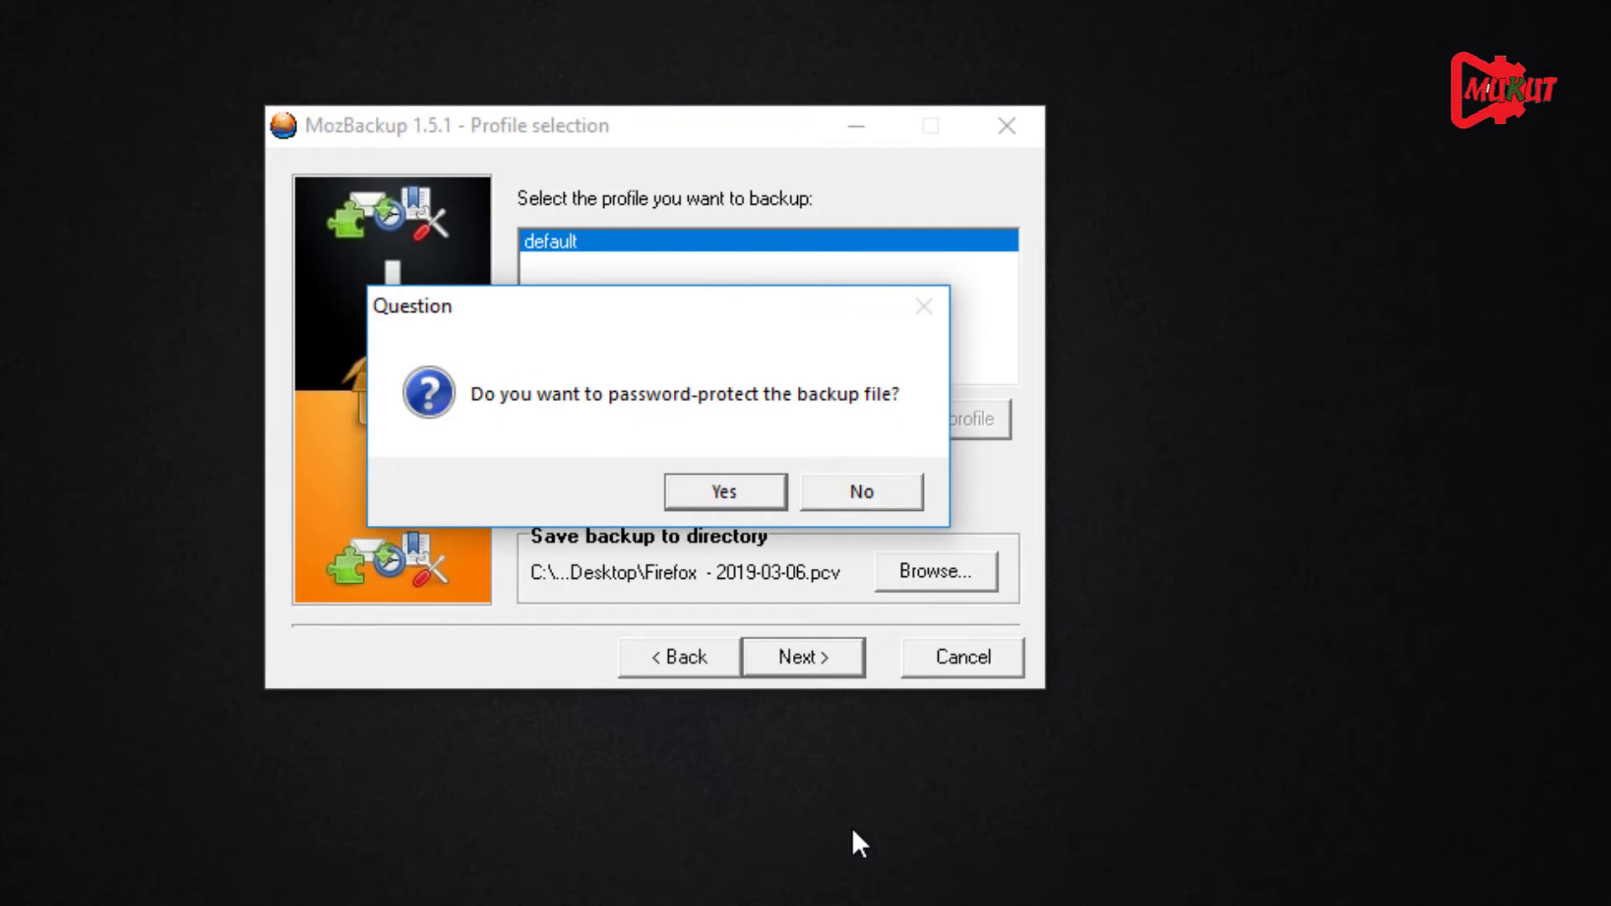
Step: Agree to password-protect the backup file, enter the backup password, and confirm it
key(Return)
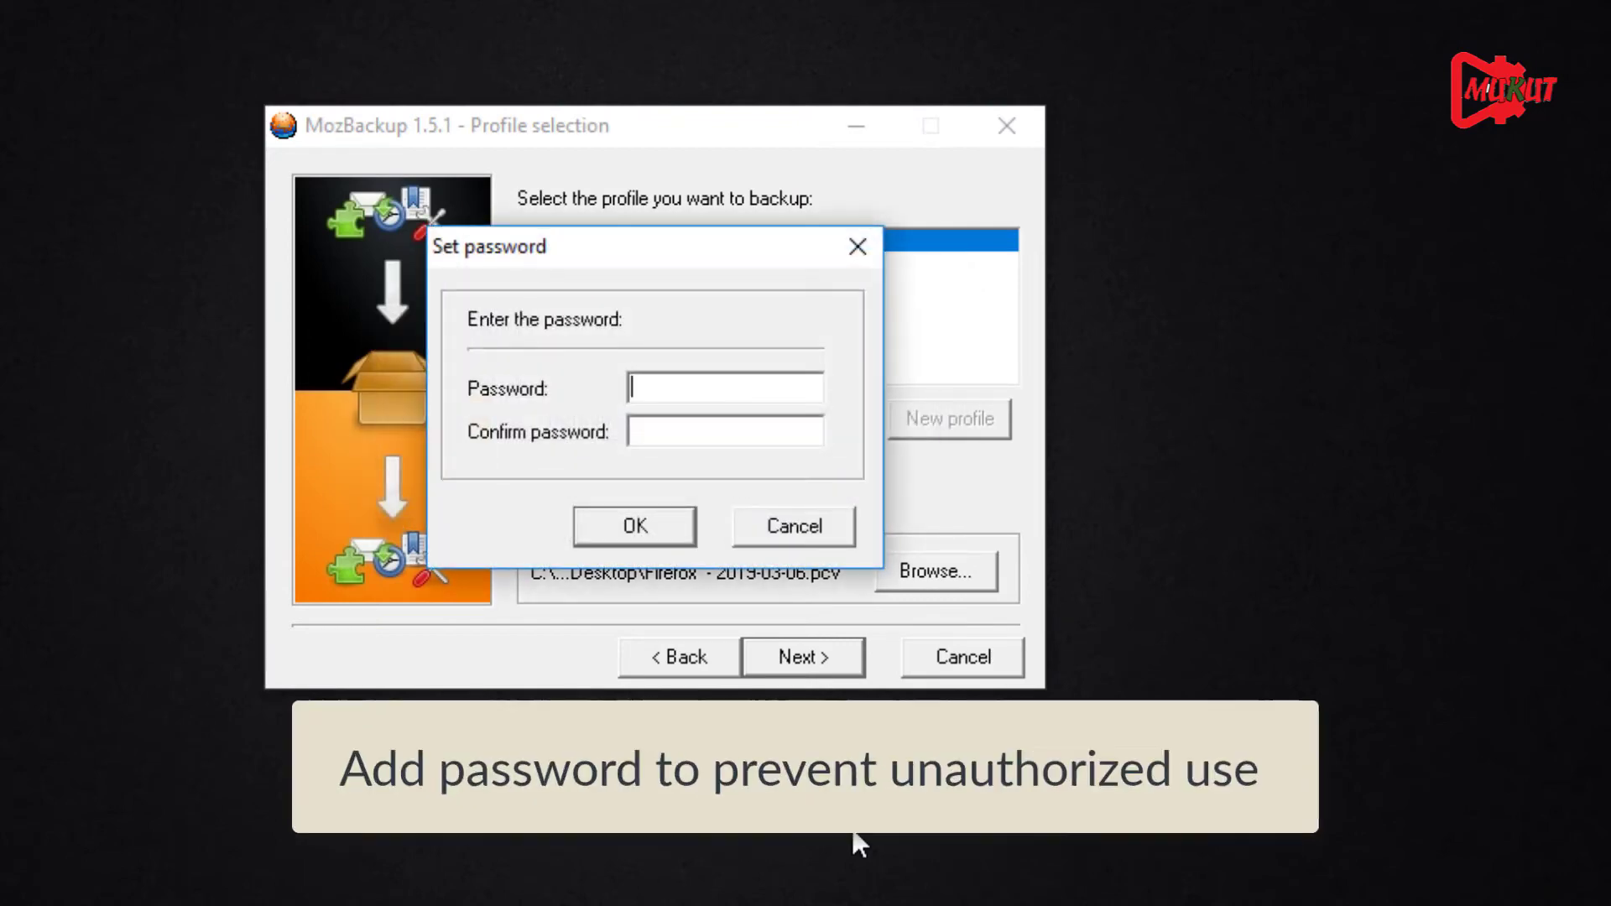
text(***)
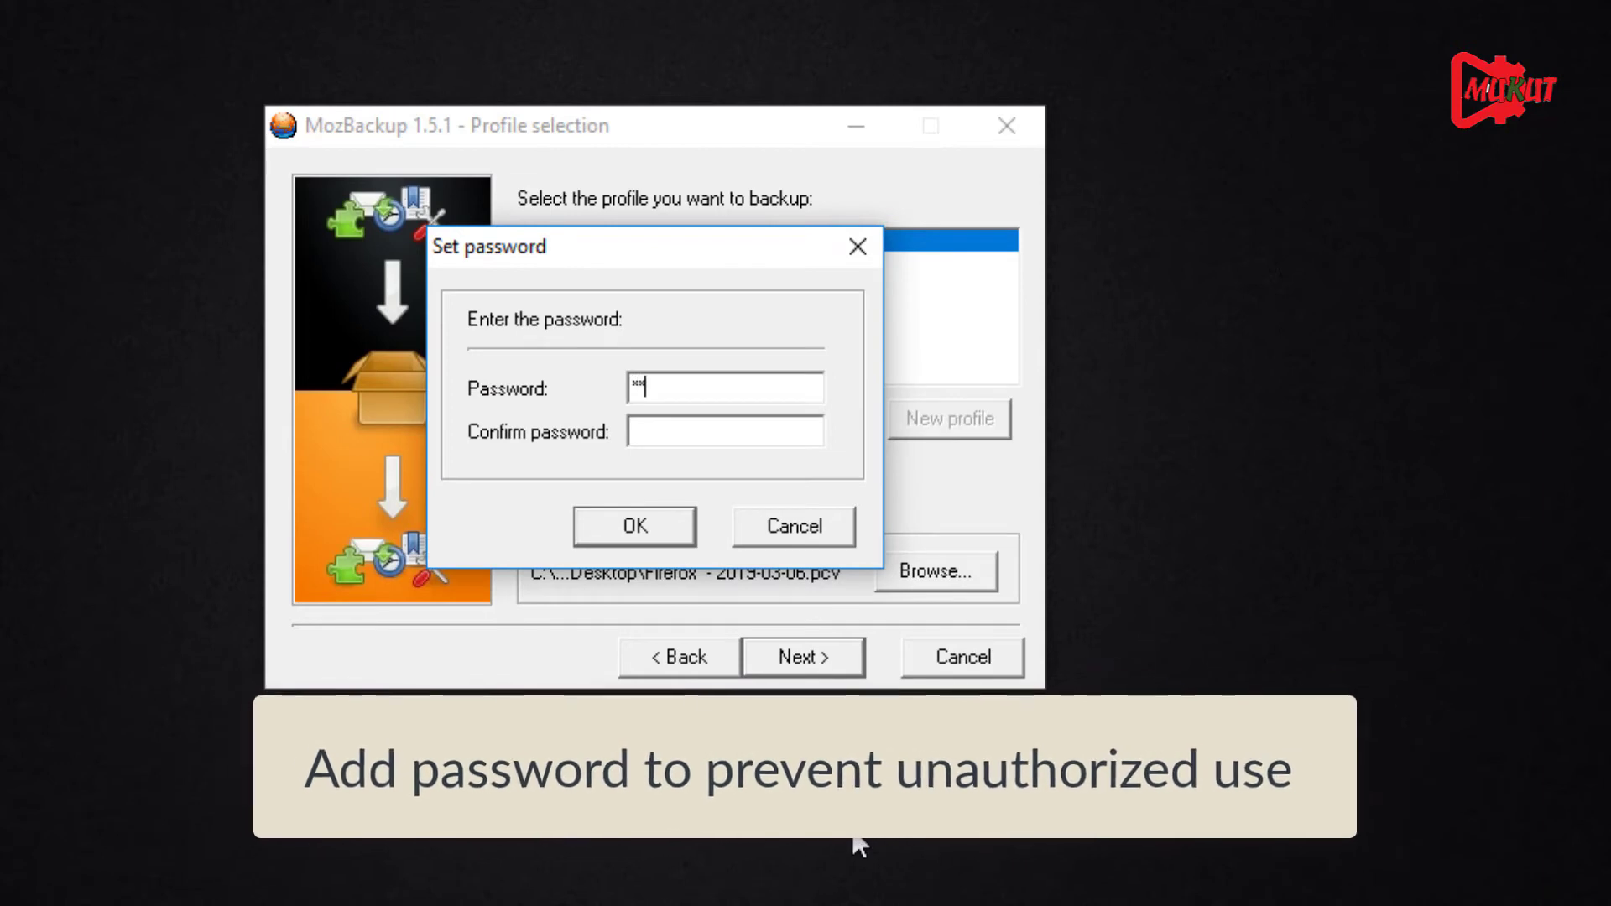
text(**)
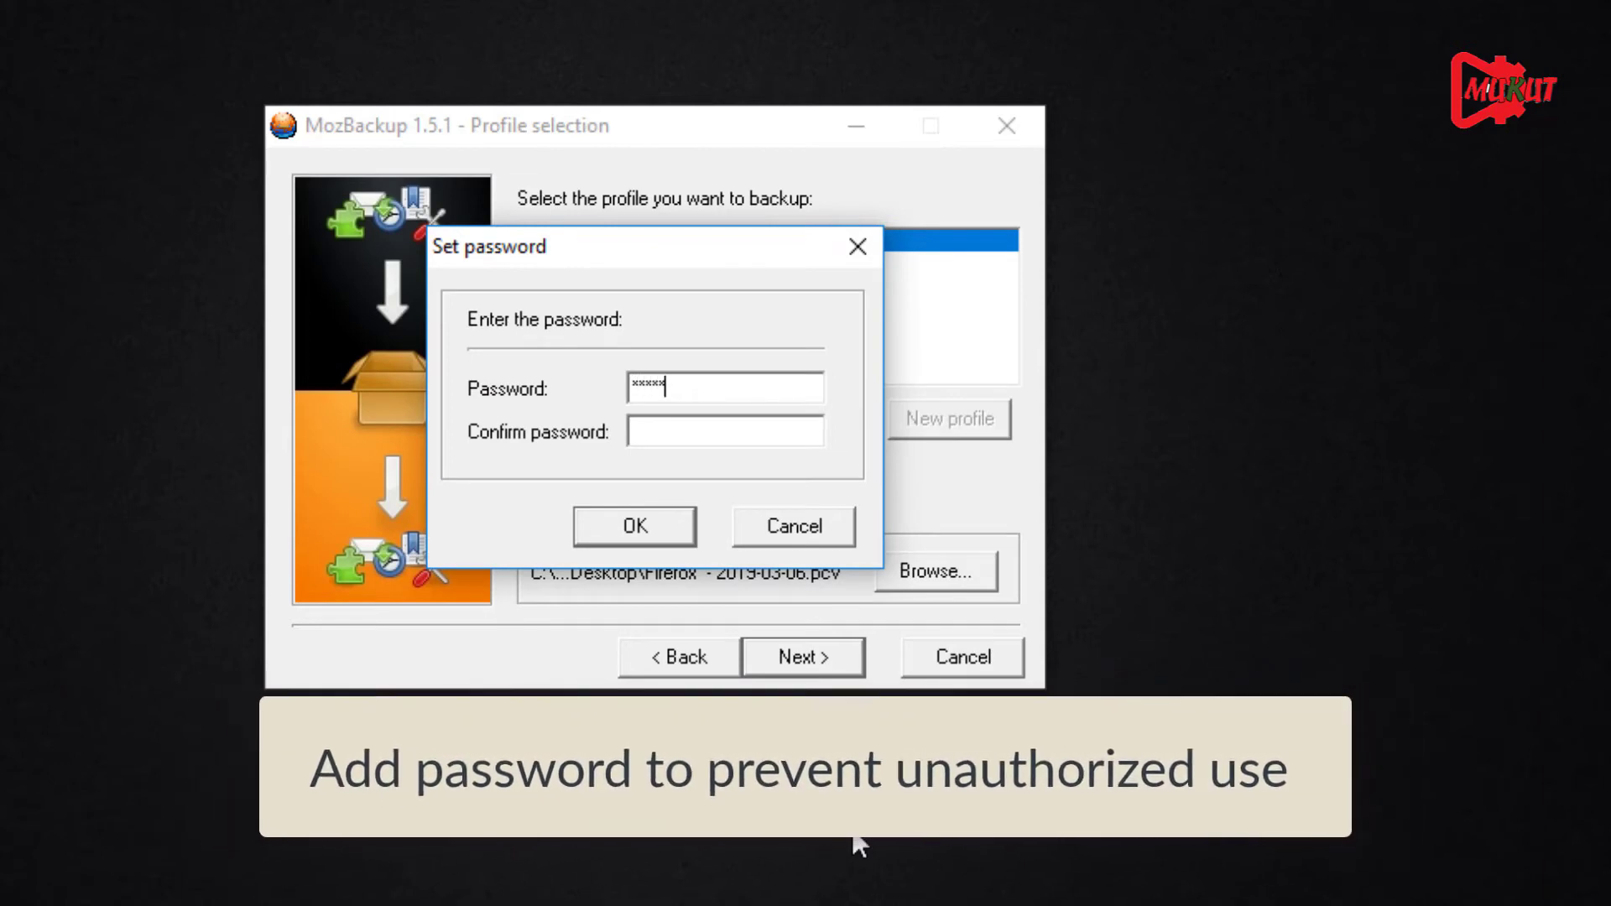
key(Tab)
text(***)
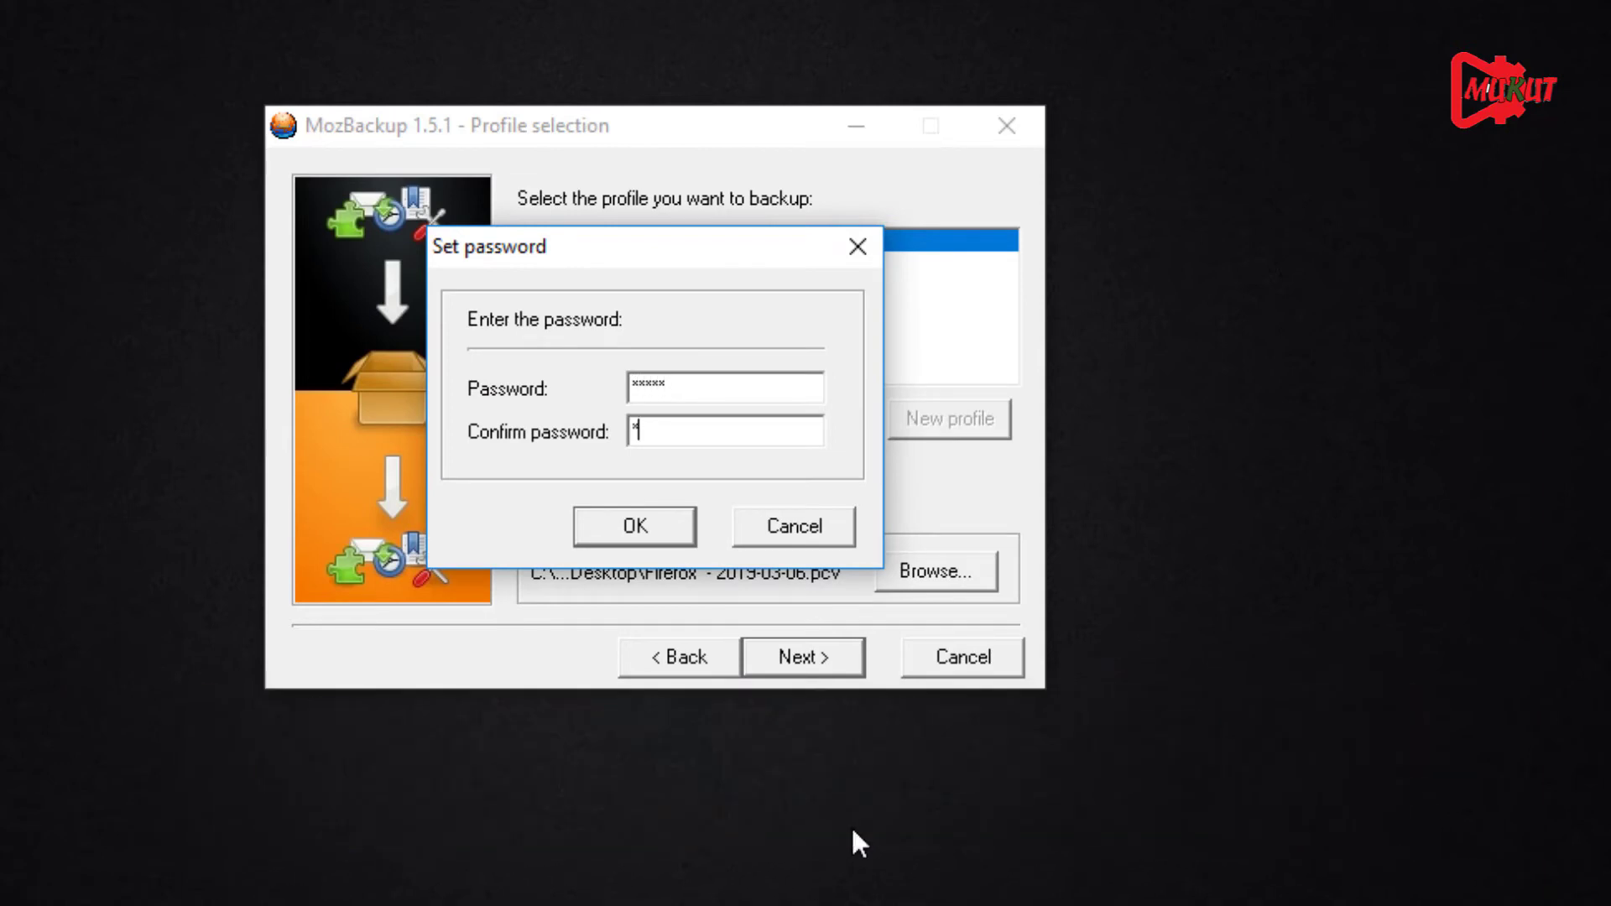
text(**)
key(Return)
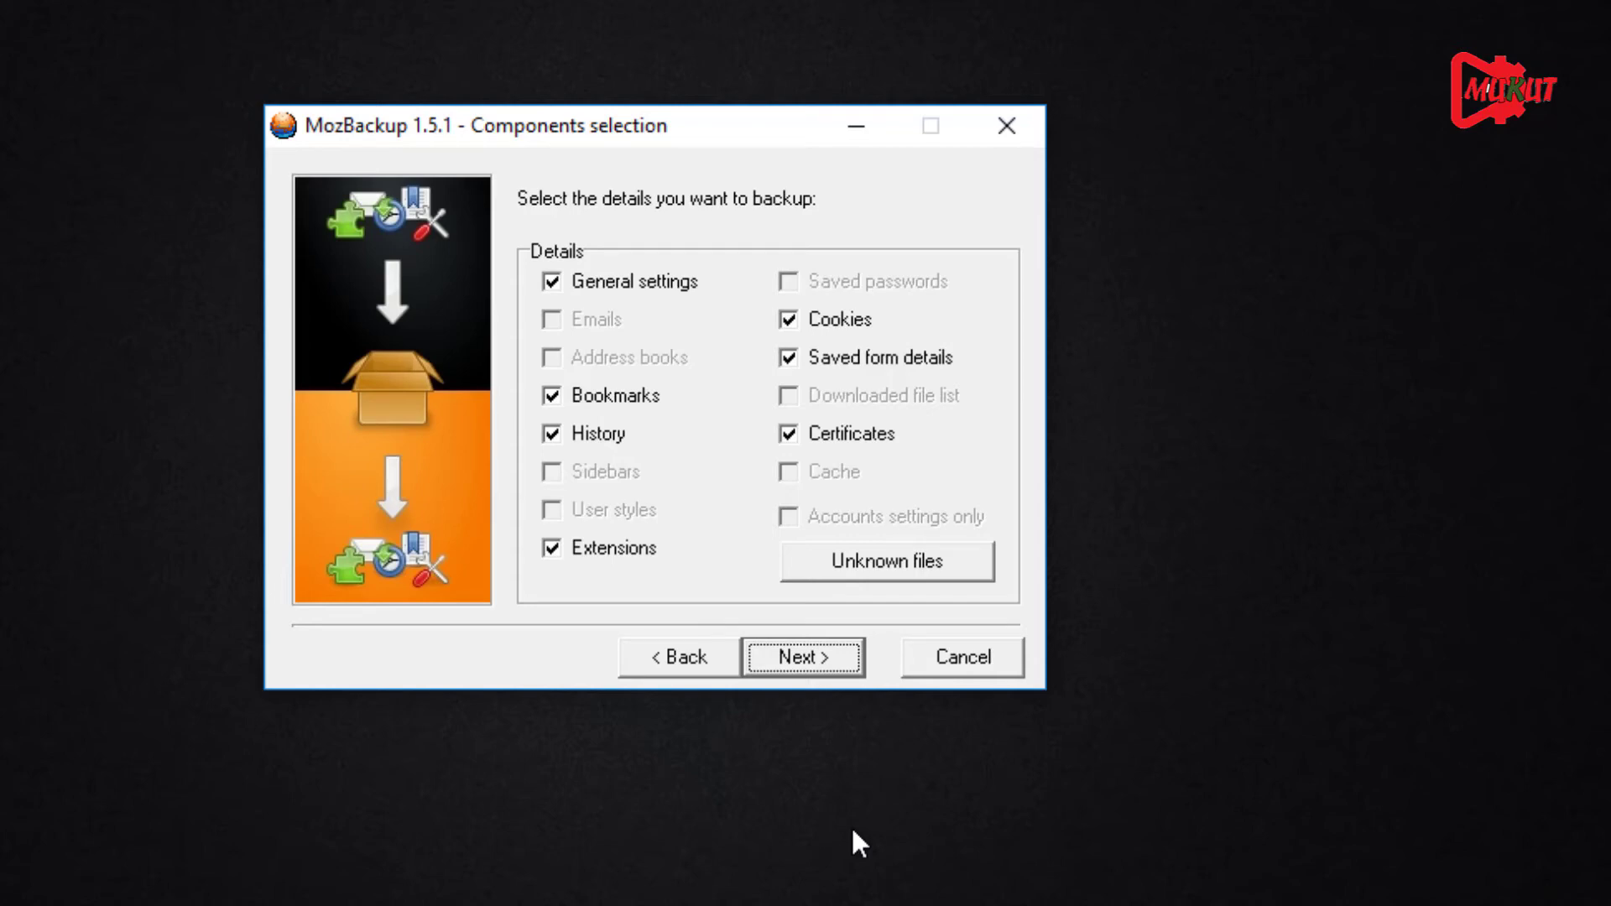
Step: Create the backup with the preselected components, finish the wizard, and close Task Manager
key(Return)
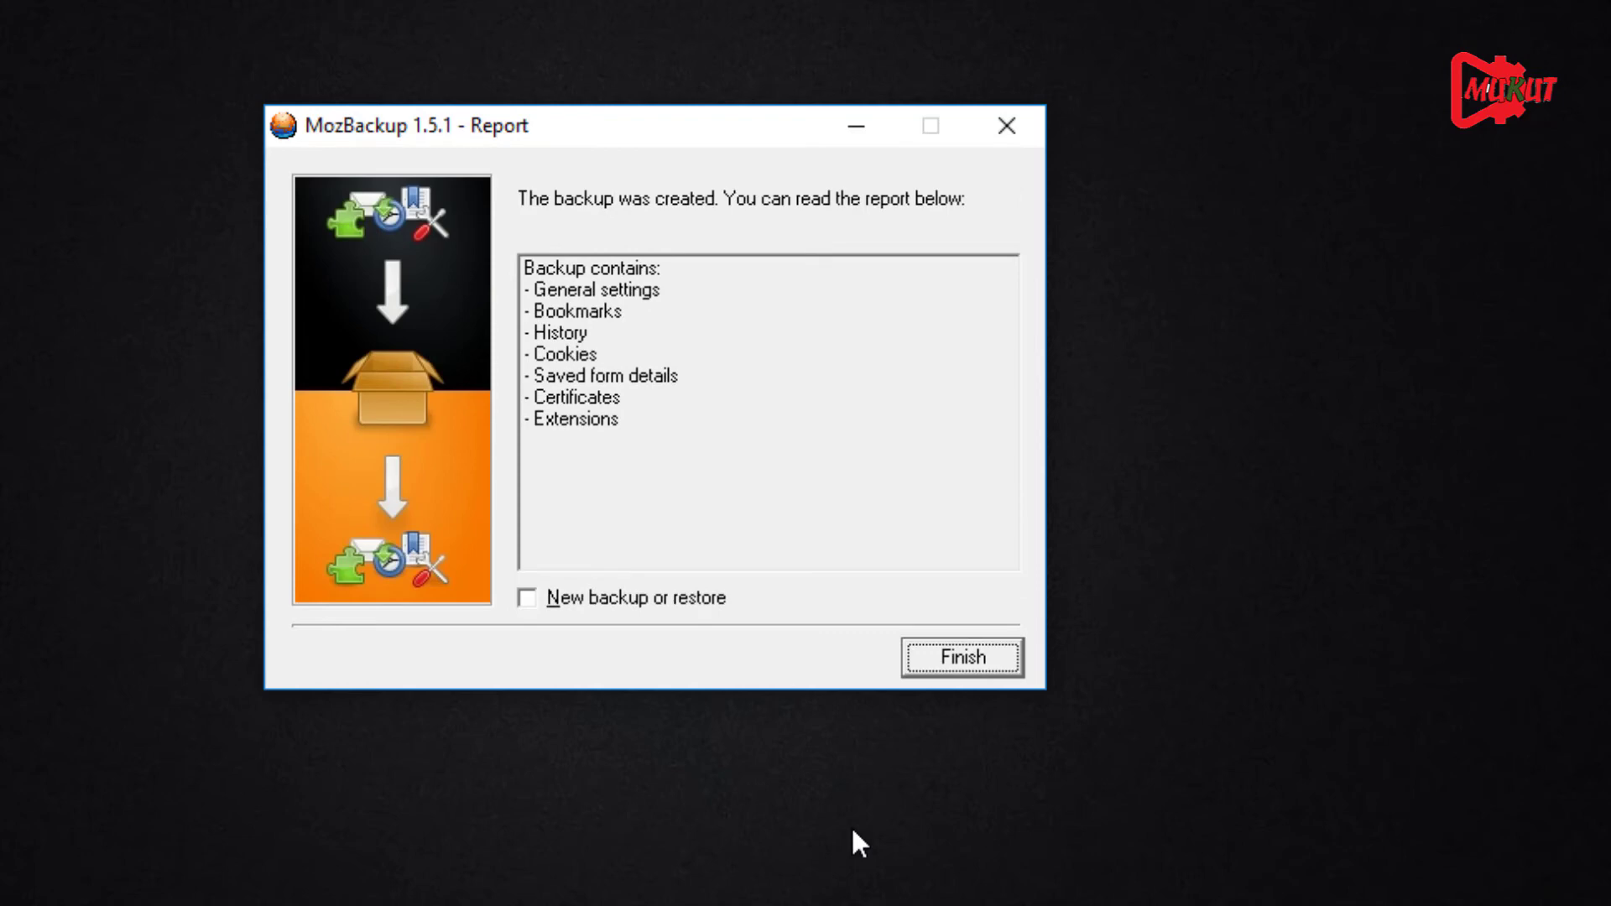
key(Return)
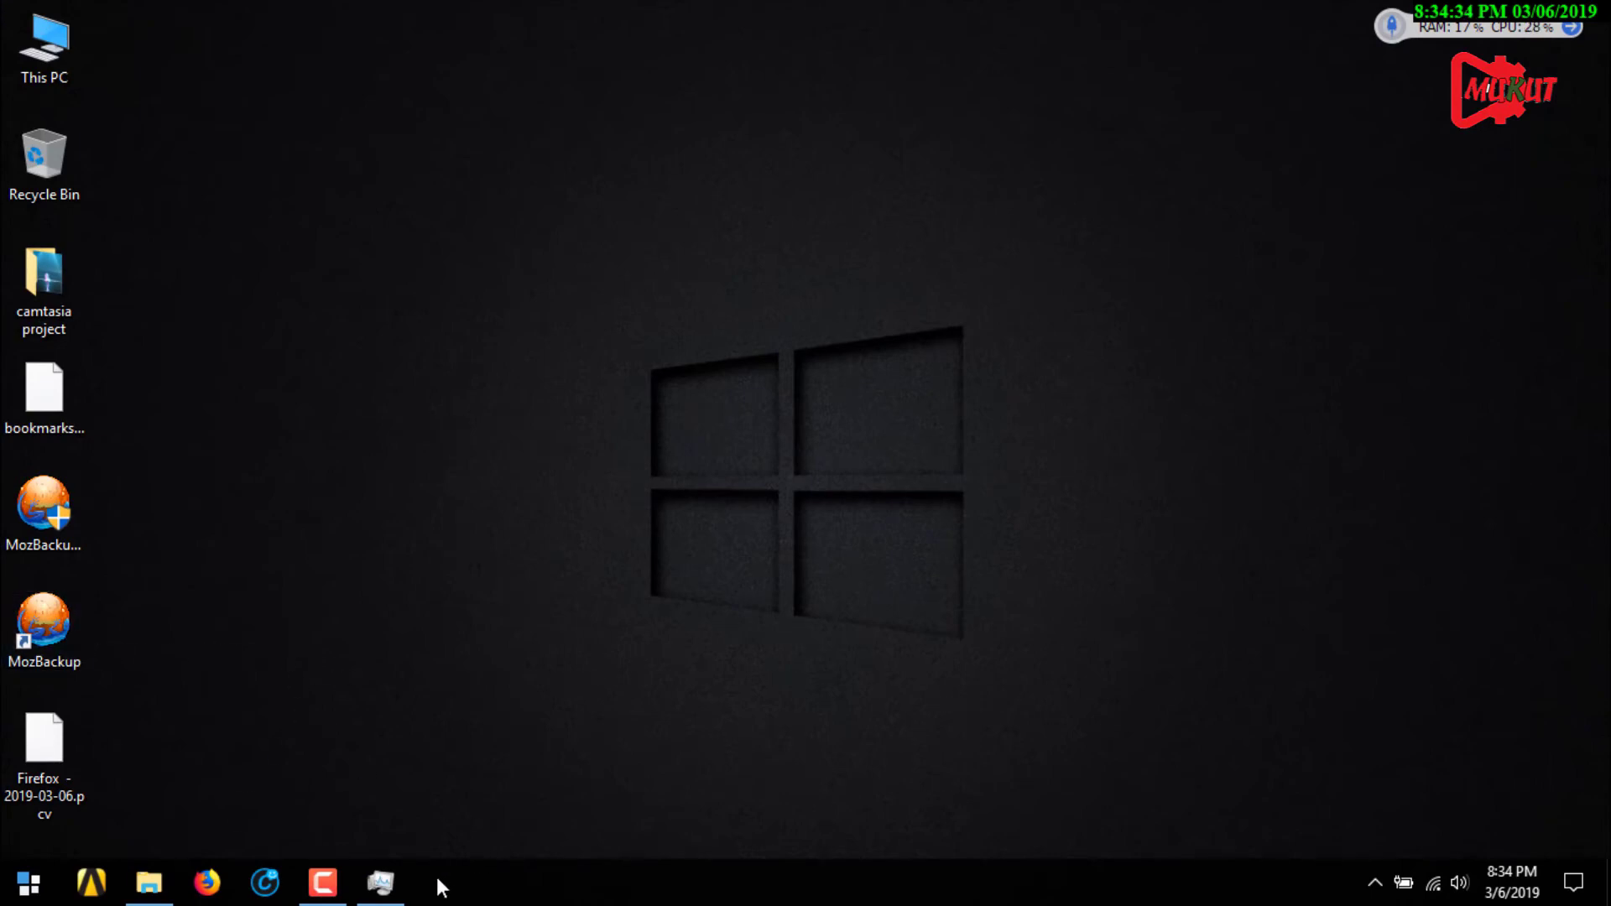
right_click(380, 881)
click(387, 840)
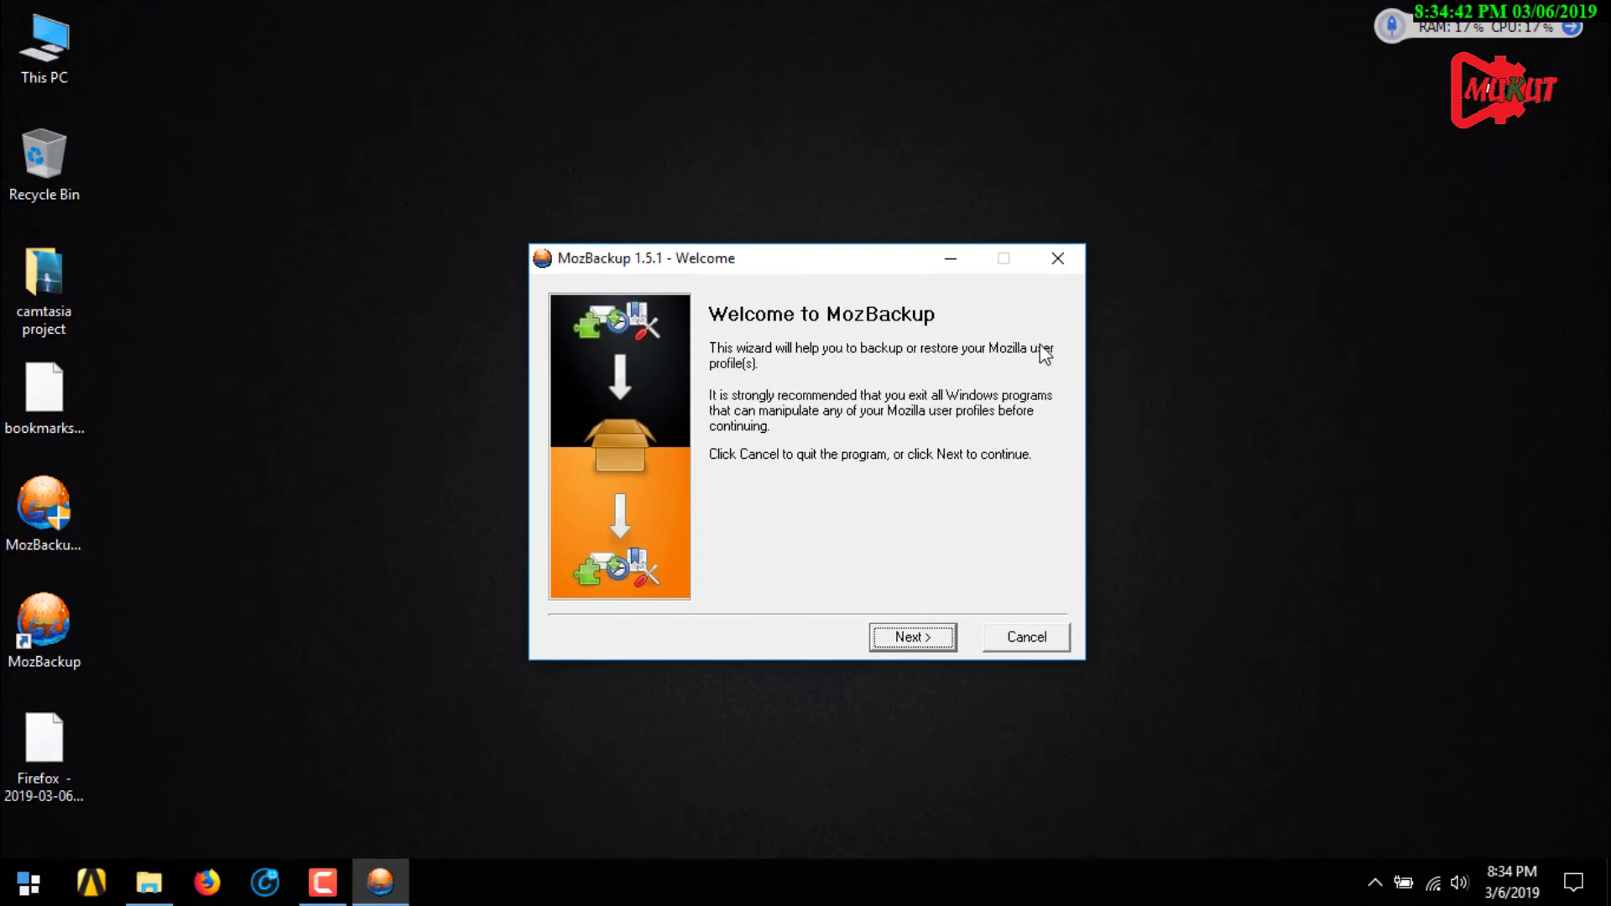
Step: Start MozBackup again and choose to restore a profile for Mozilla Firefox (profiles only)
click(917, 638)
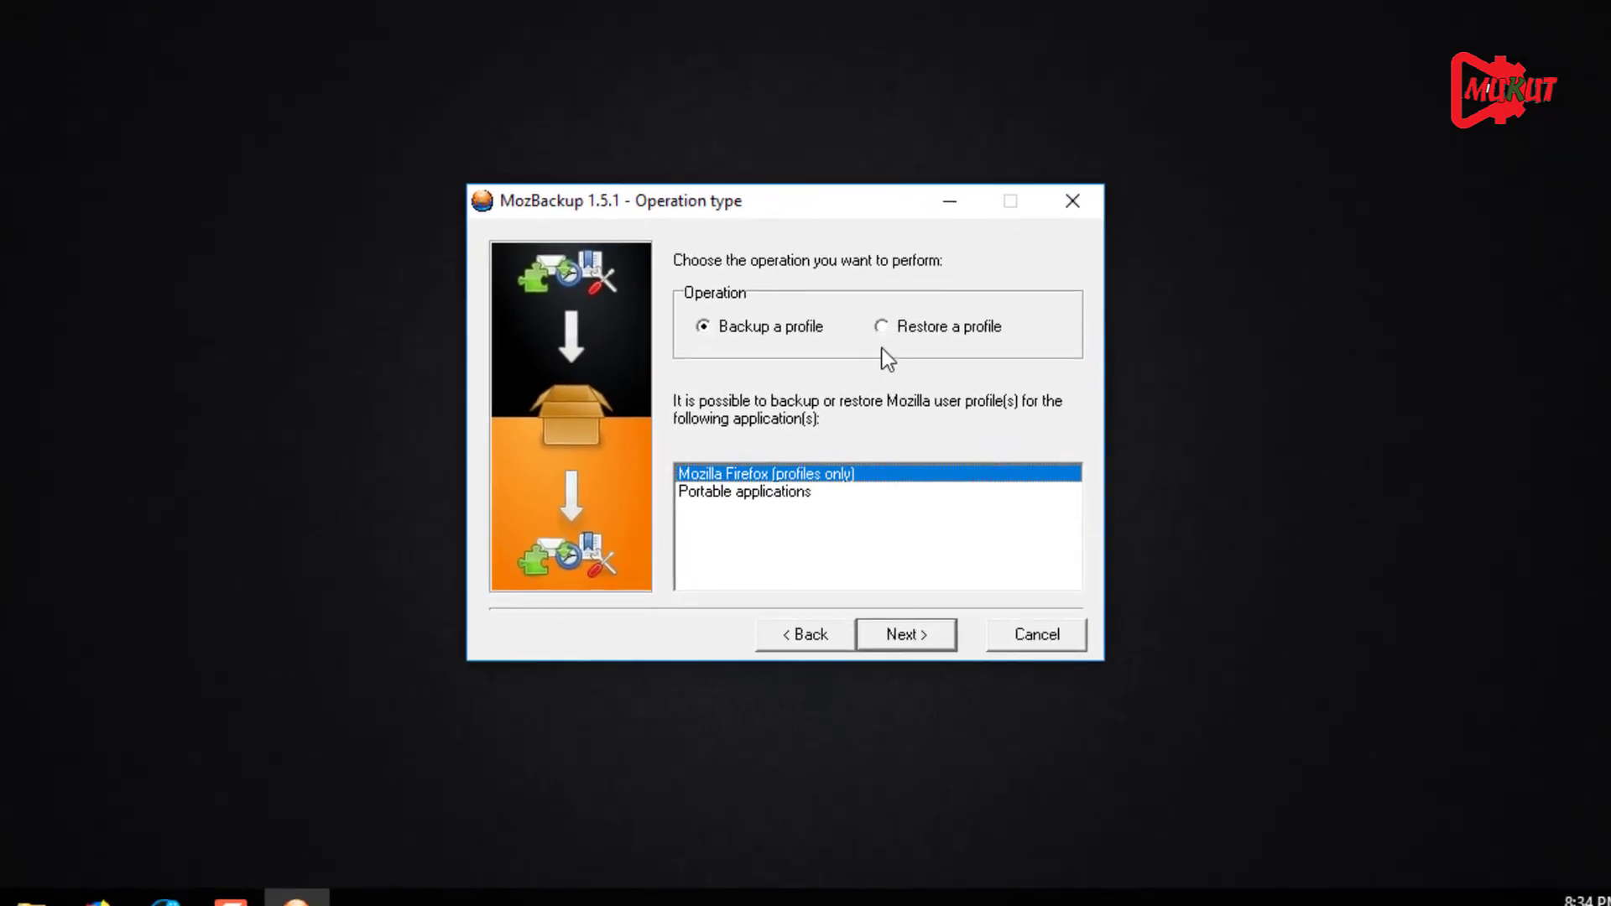
click(883, 327)
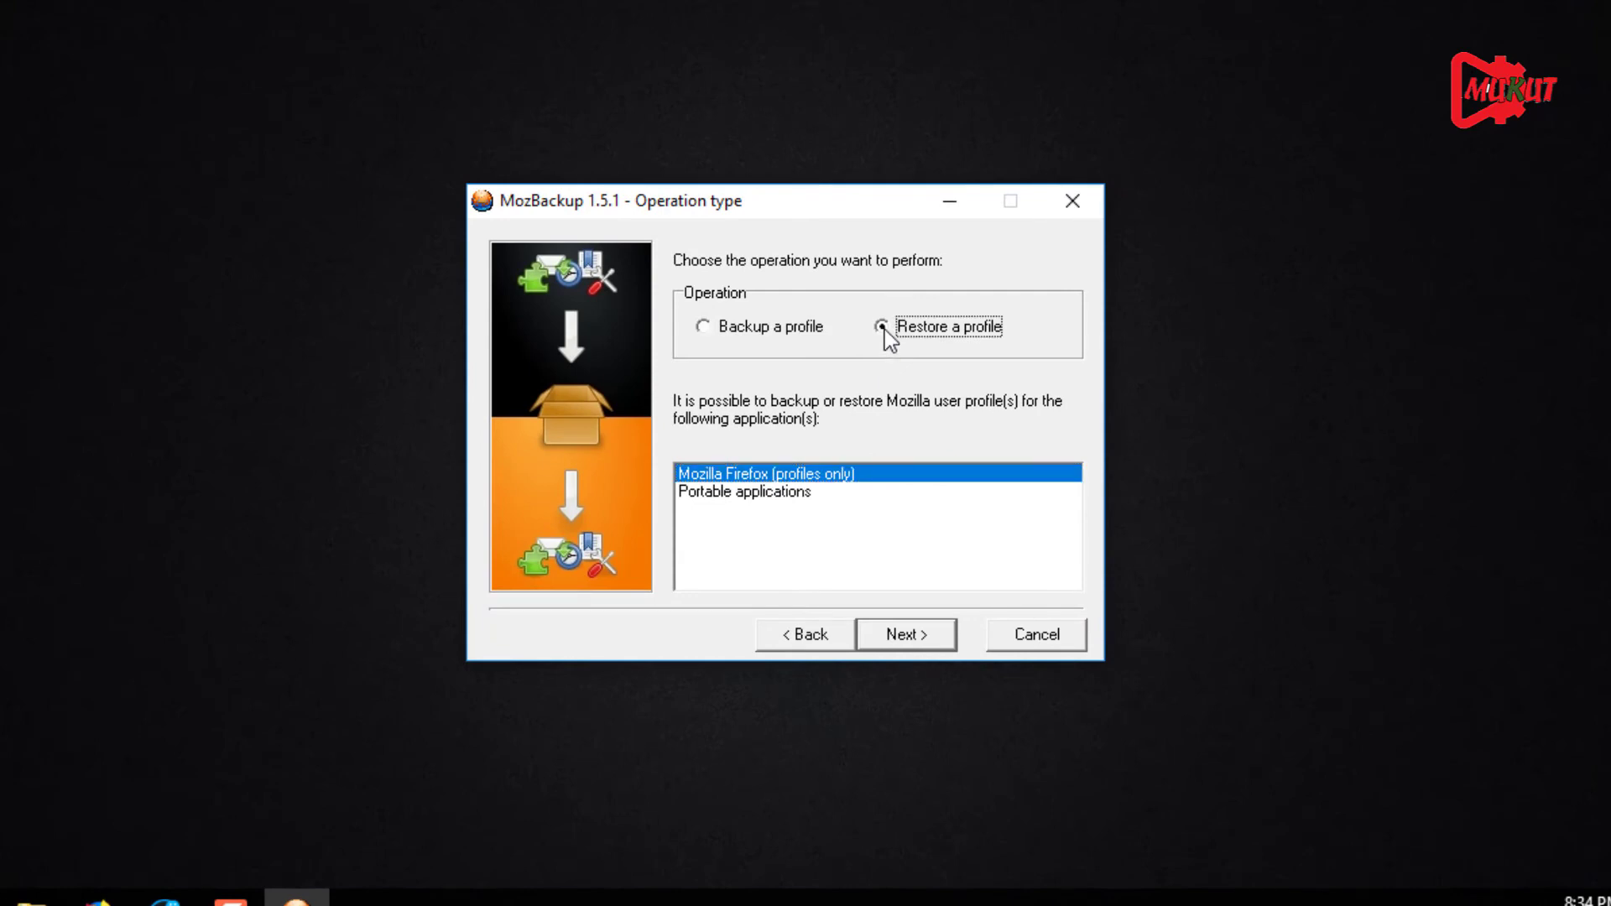
click(906, 634)
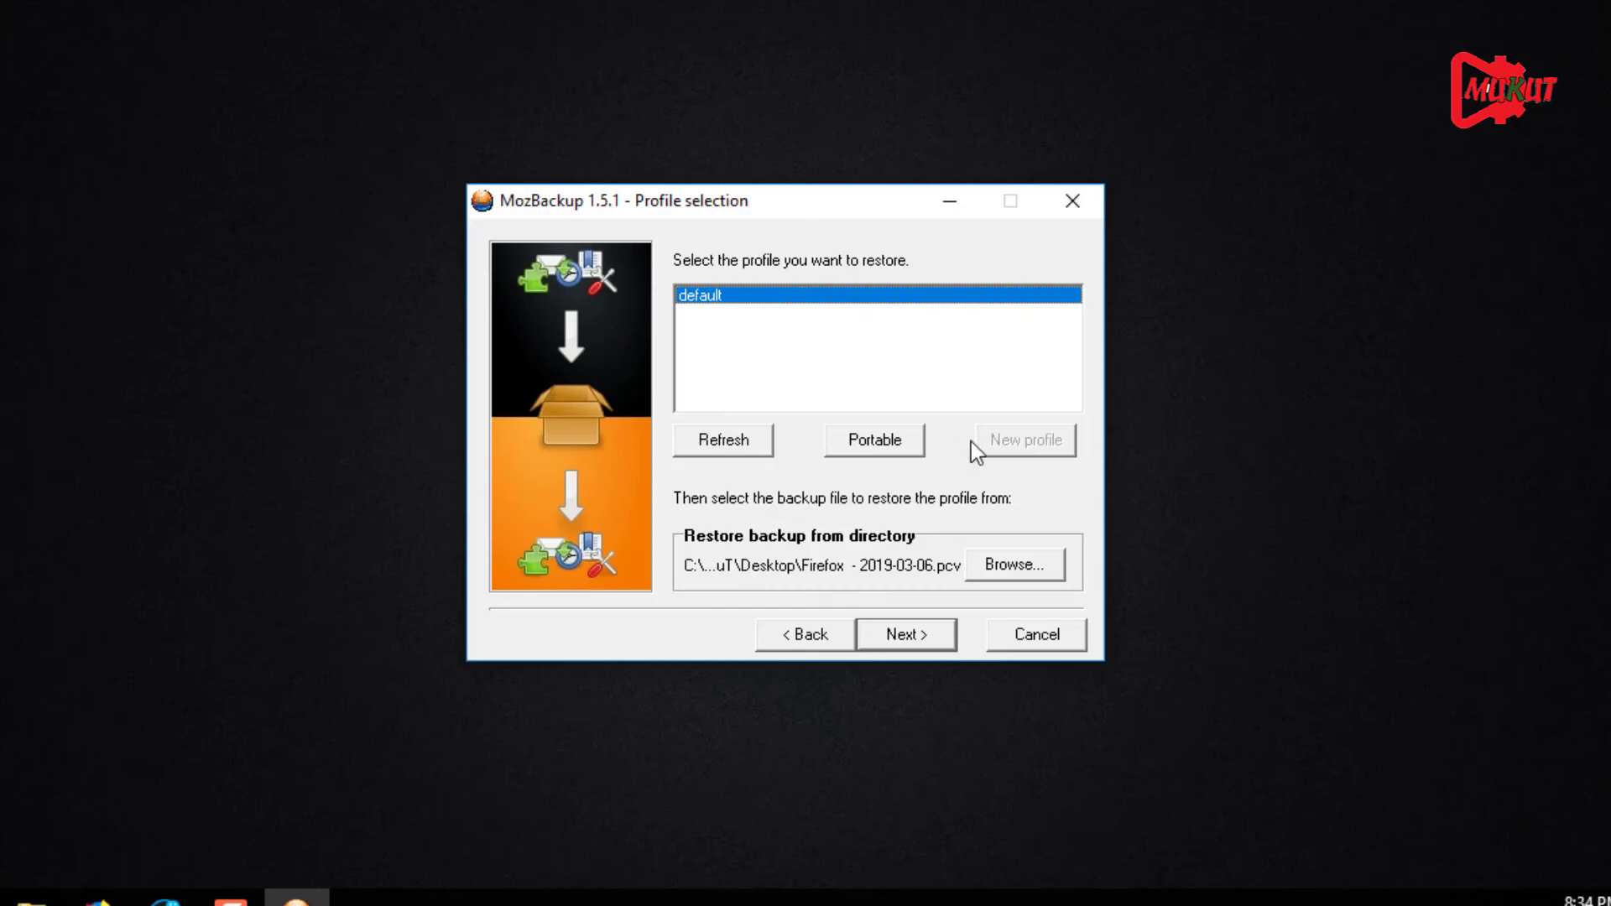
Step: Select Firefox - 2019-03-06.pcv on the Desktop as the backup to restore and enter the backup password
click(1009, 567)
click(761, 233)
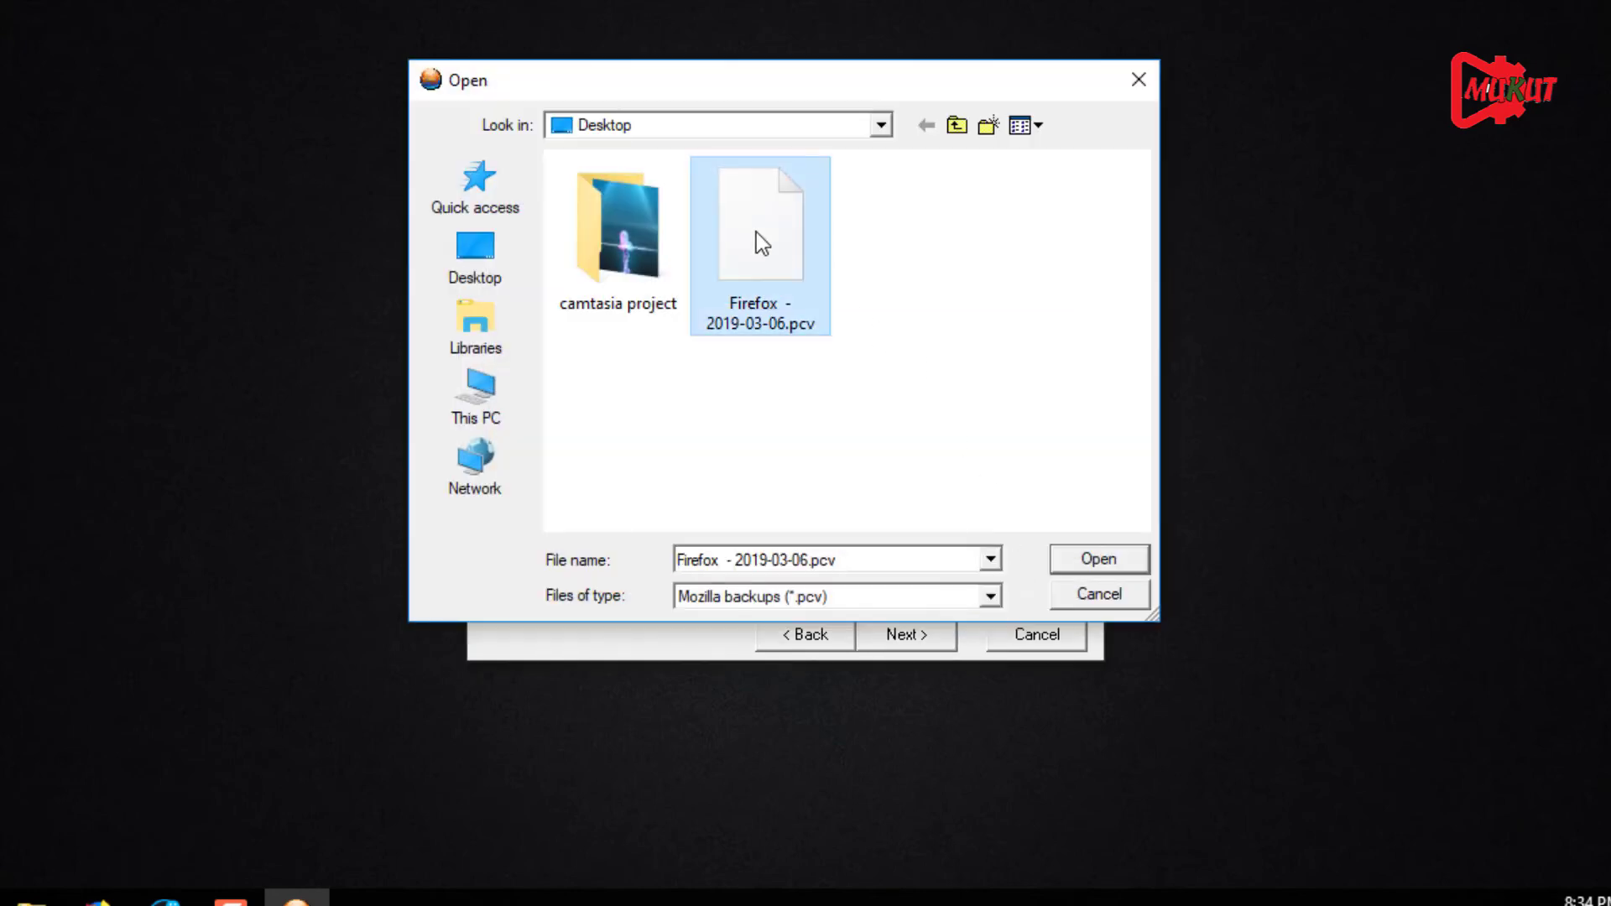
click(1101, 557)
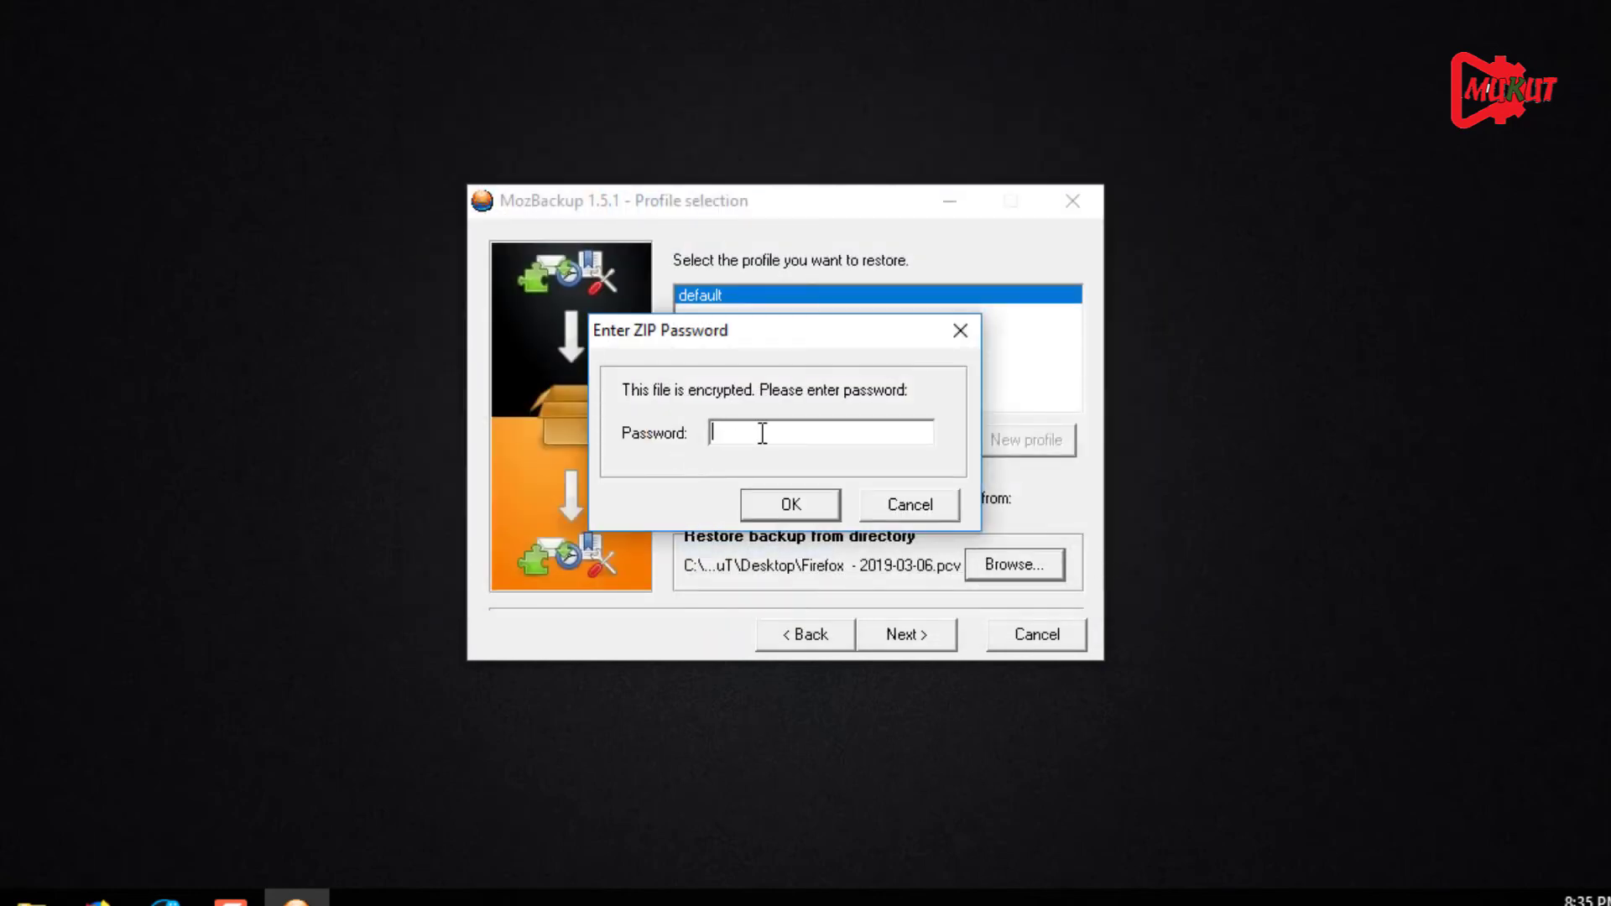
text(*****)
click(789, 504)
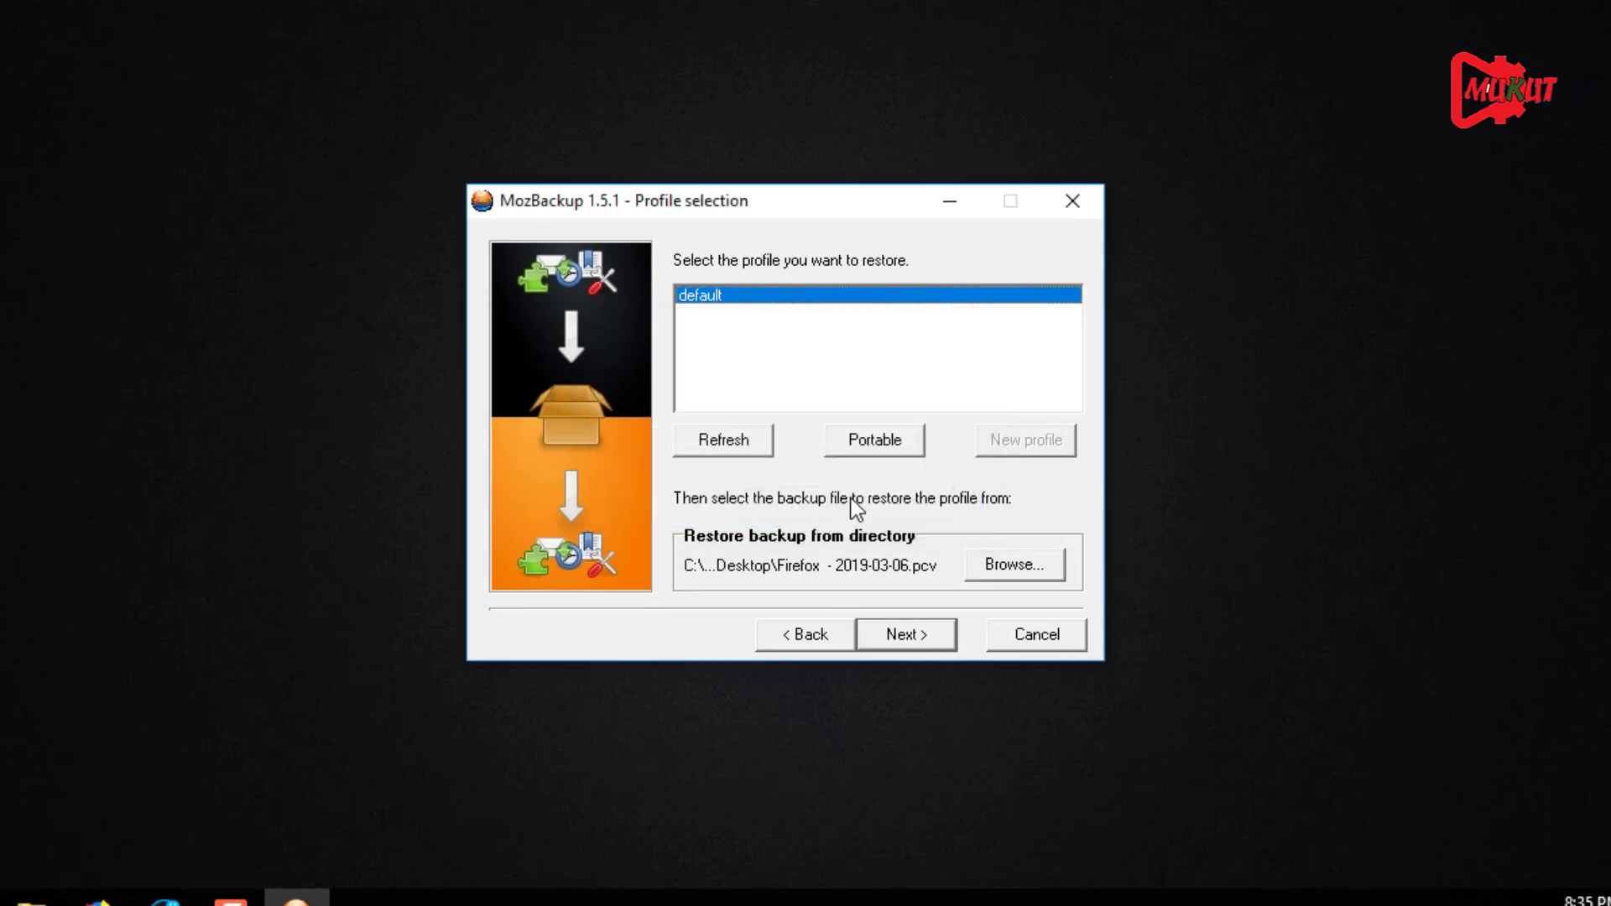
Step: Restore the preselected components to the default profile, agree to overwrite existing files, and finish the wizard
click(919, 640)
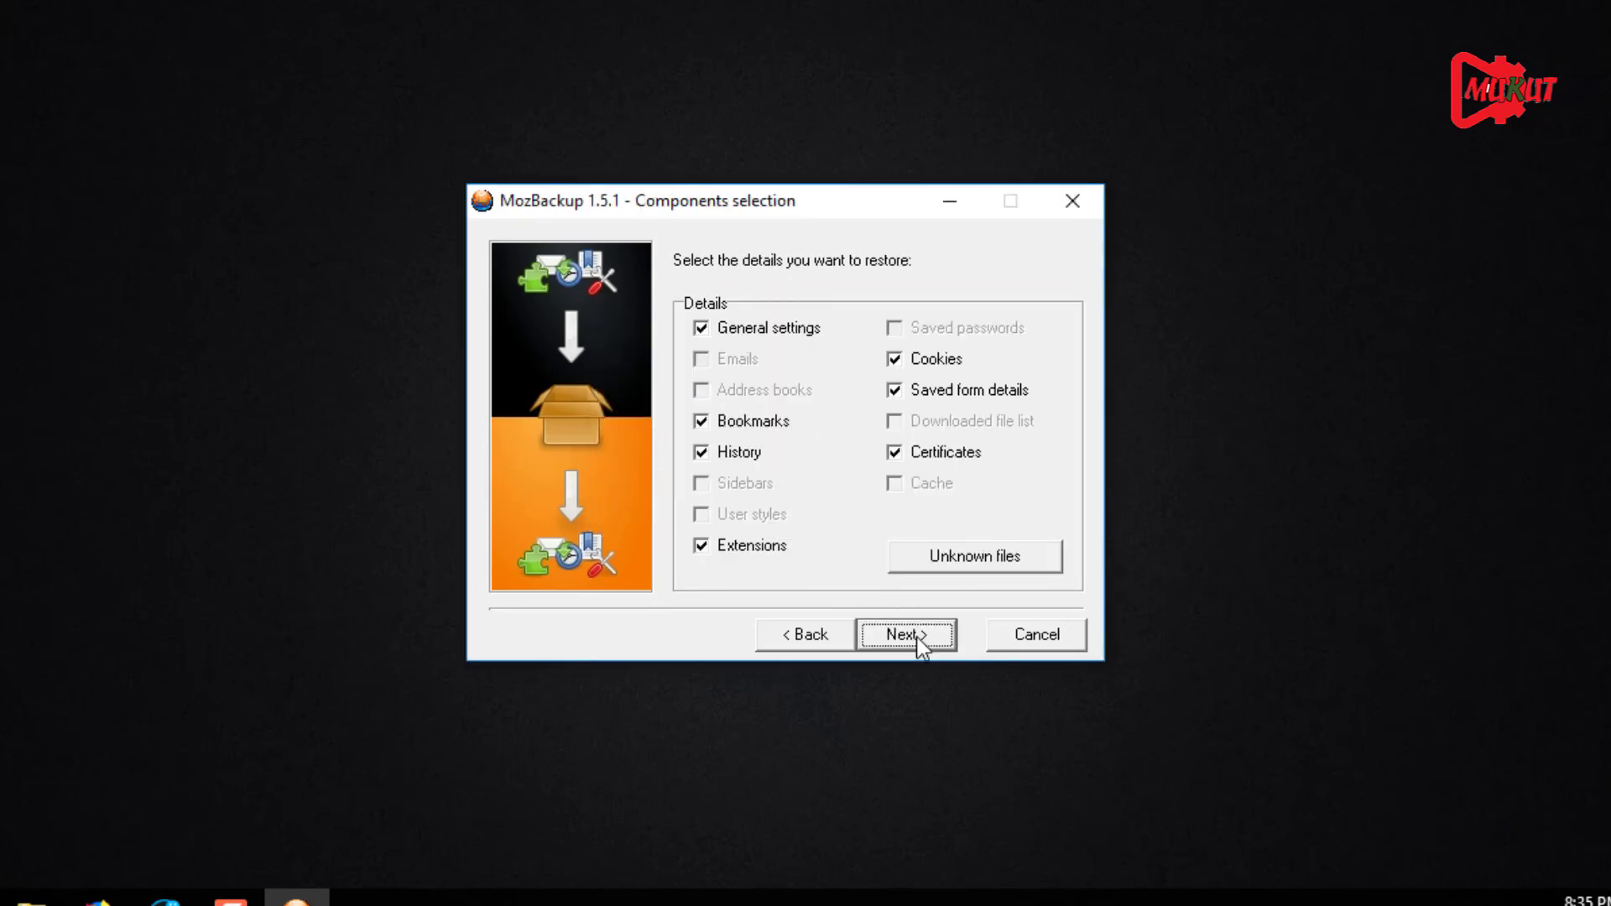
click(918, 638)
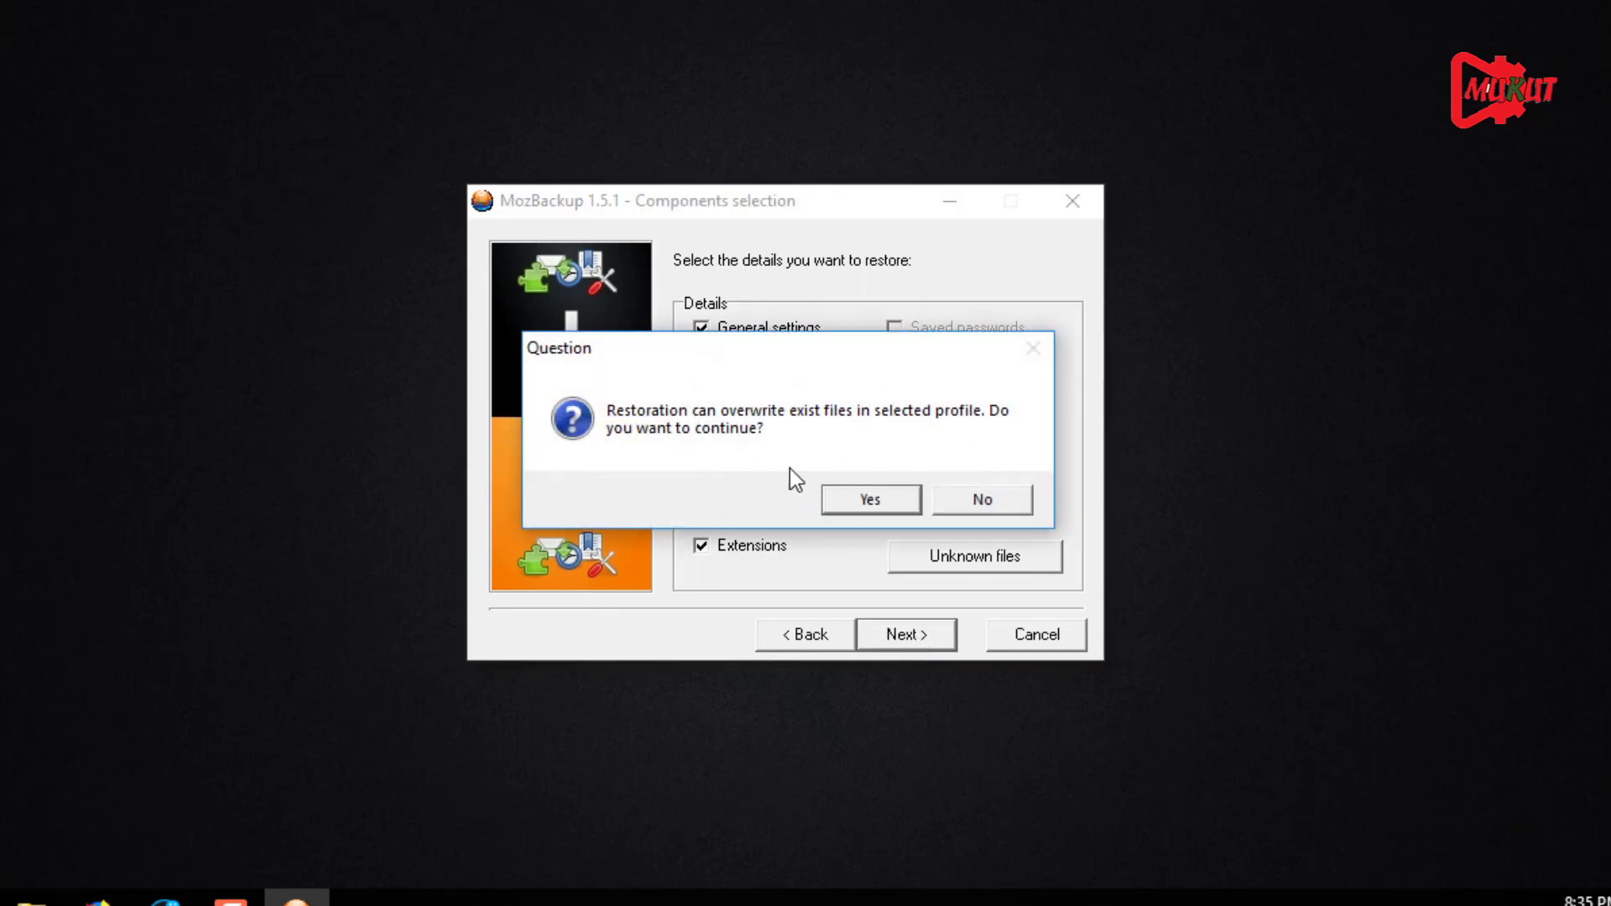
click(868, 502)
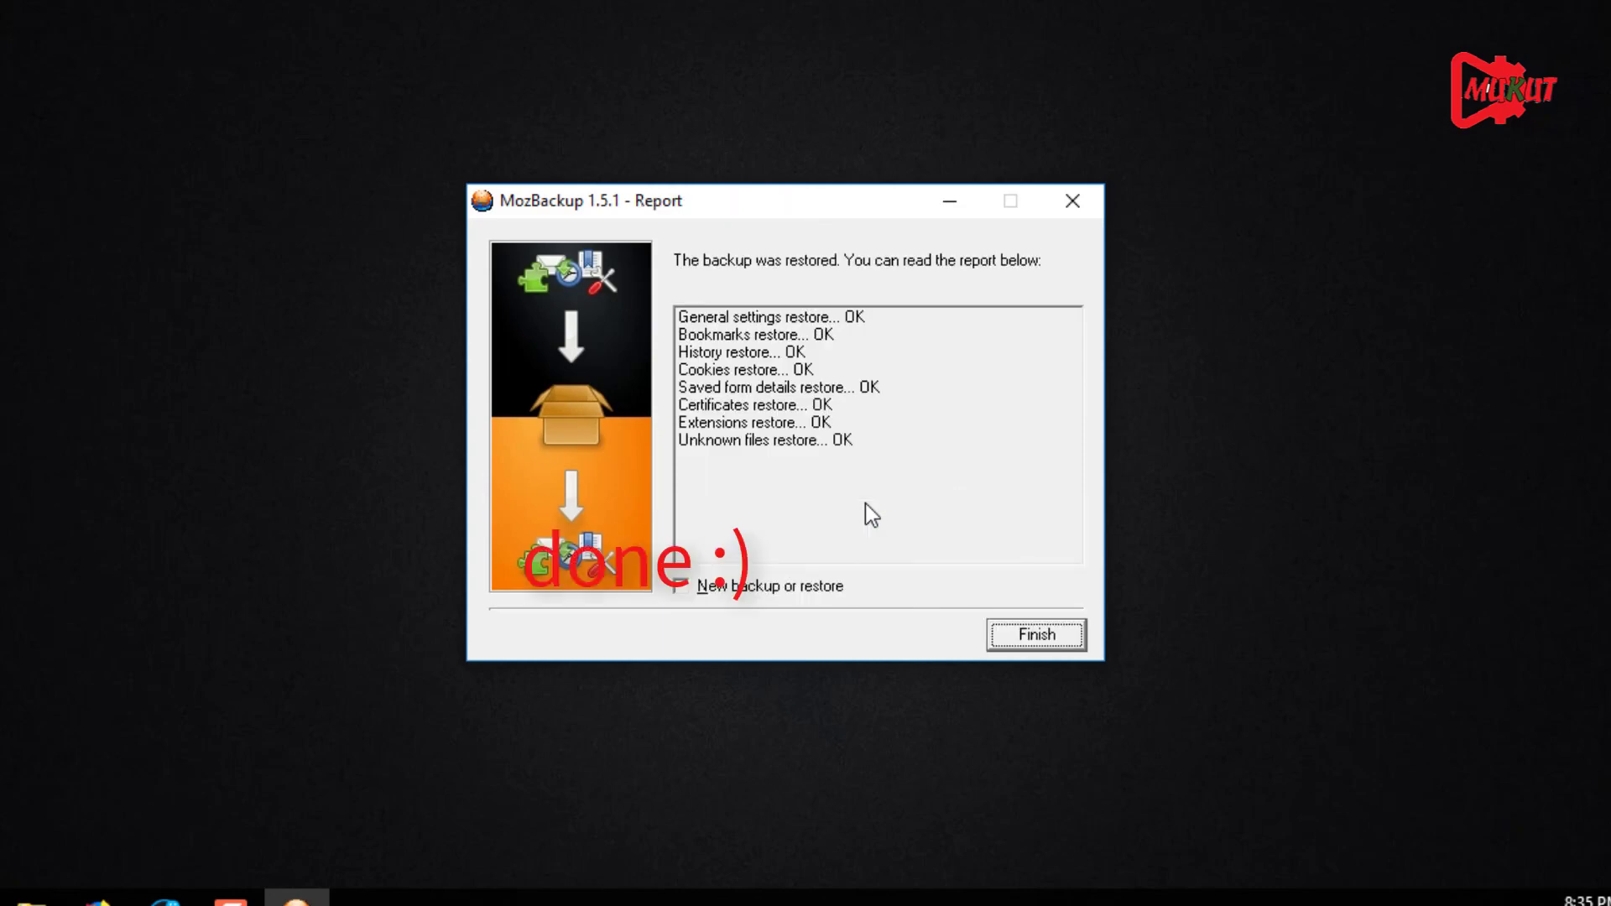
click(1046, 633)
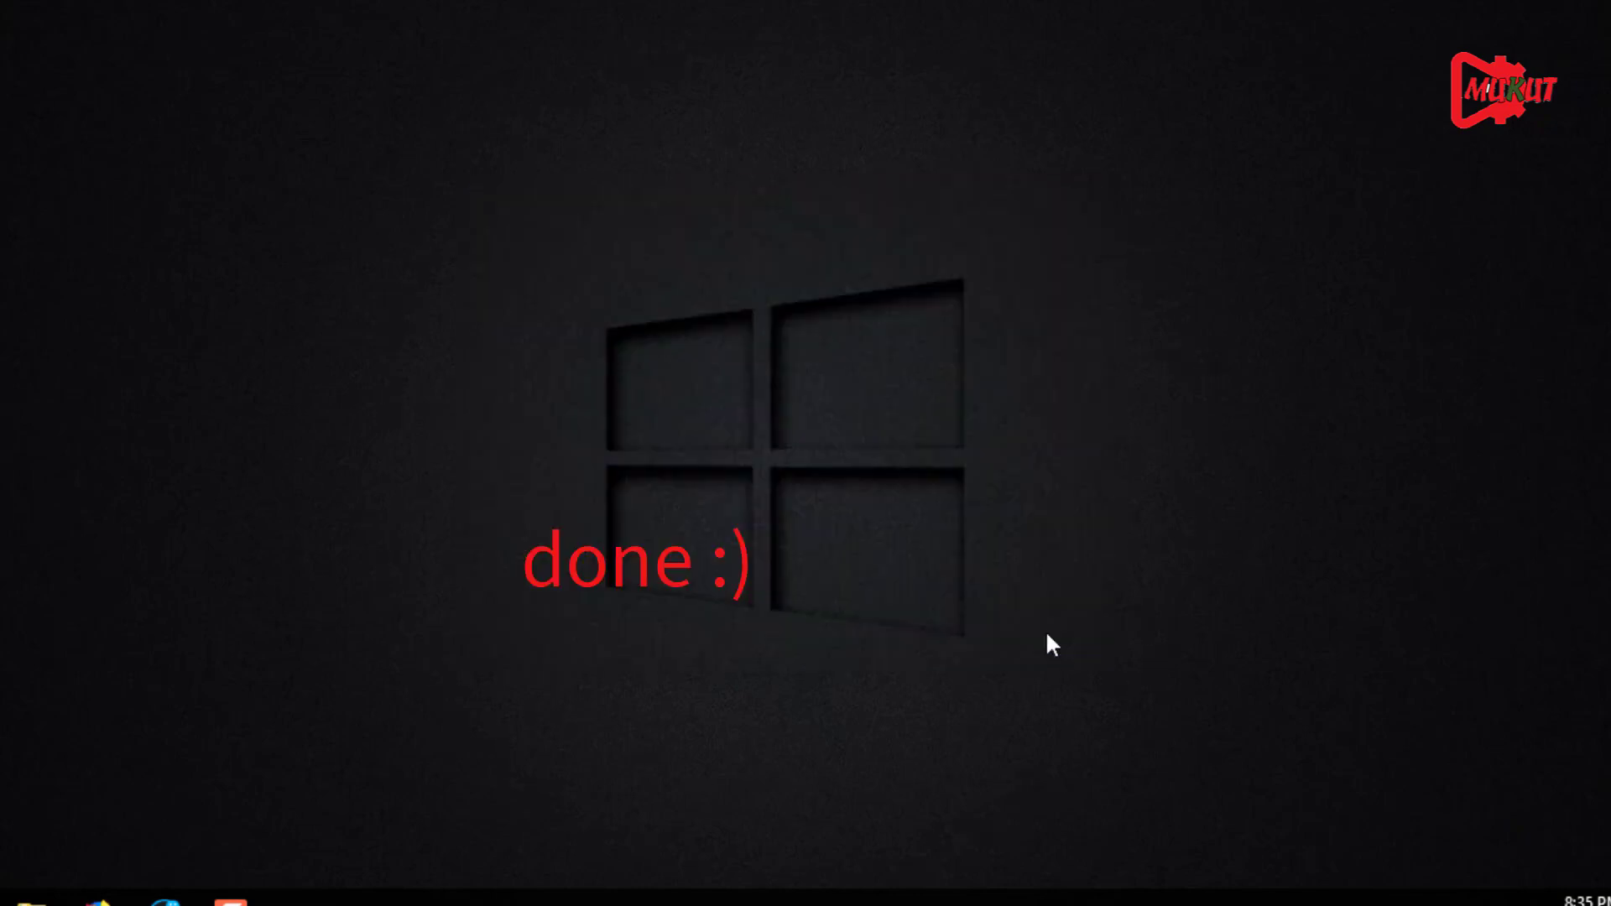